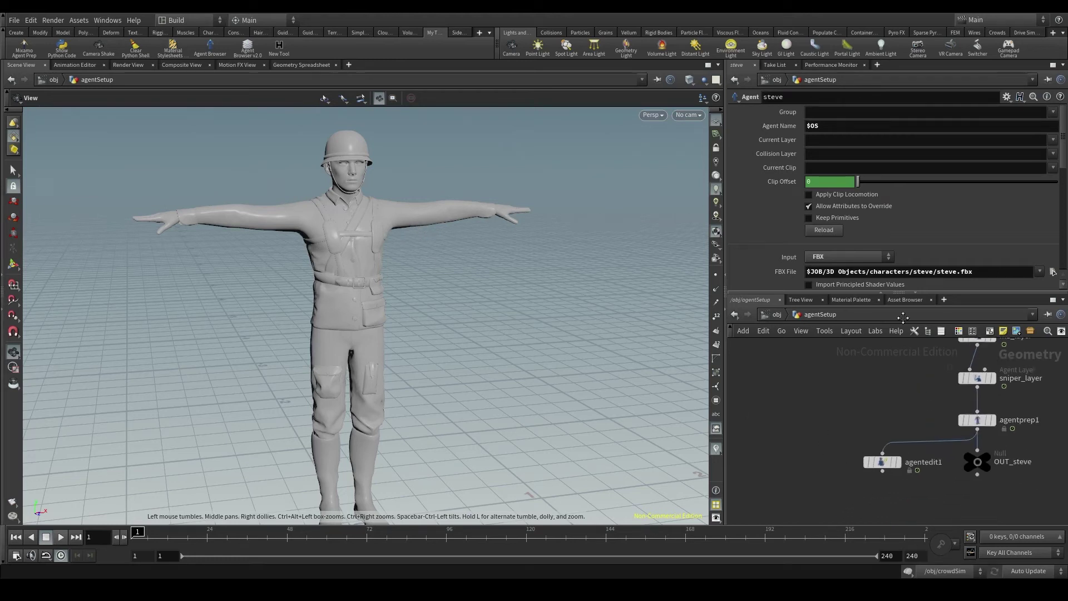
Display the steve_clips node in the agent network and open its parameters.
scroll(902, 466, "up", 3)
middle_click_drag(937, 473, 910, 467)
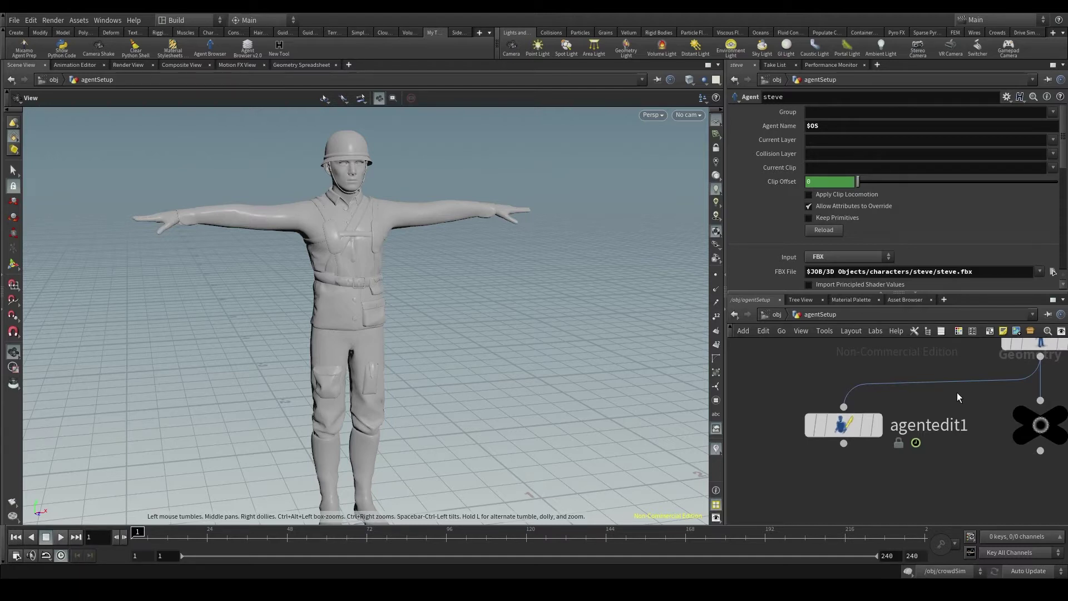
scroll(804, 382, "down", 3)
middle_click_drag(804, 382, 773, 495)
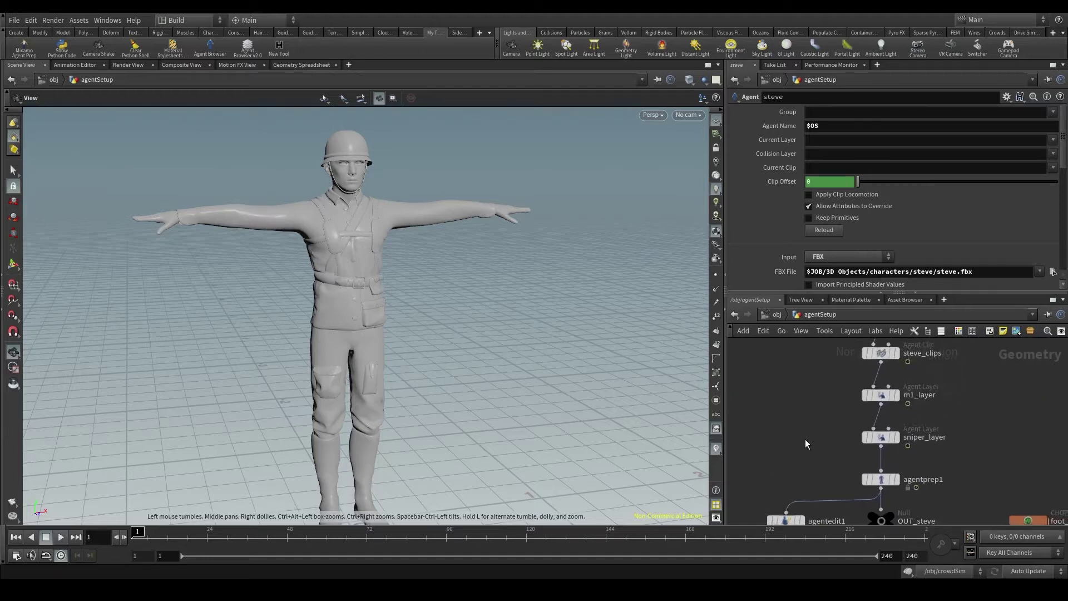
middle_click_drag(857, 360, 832, 436)
scroll(831, 437, "down", 1)
scroll(855, 401, "up", 2)
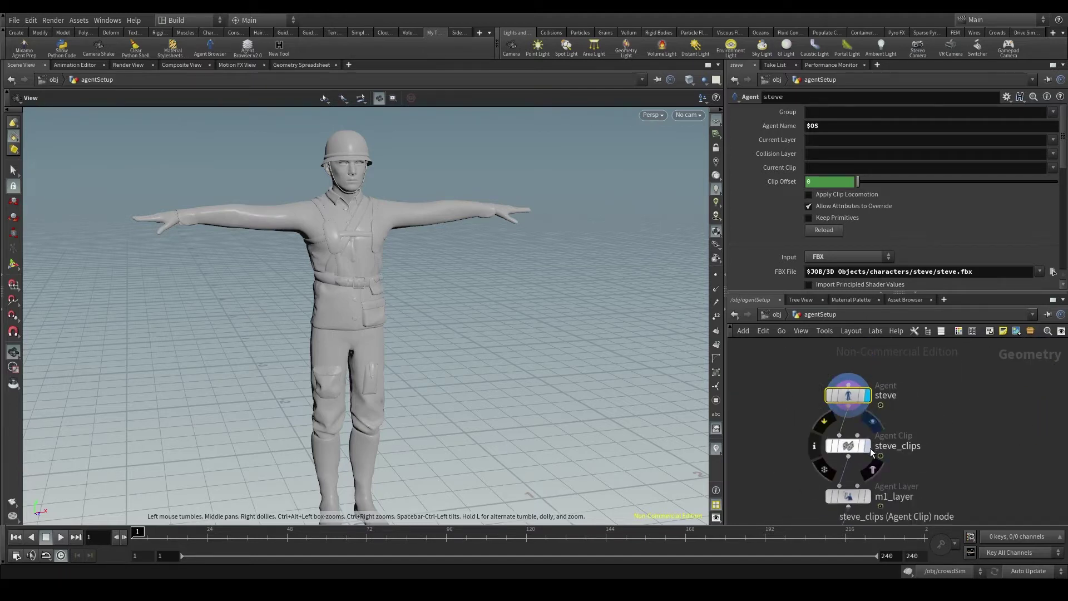
left_click(867, 446)
left_click(849, 445)
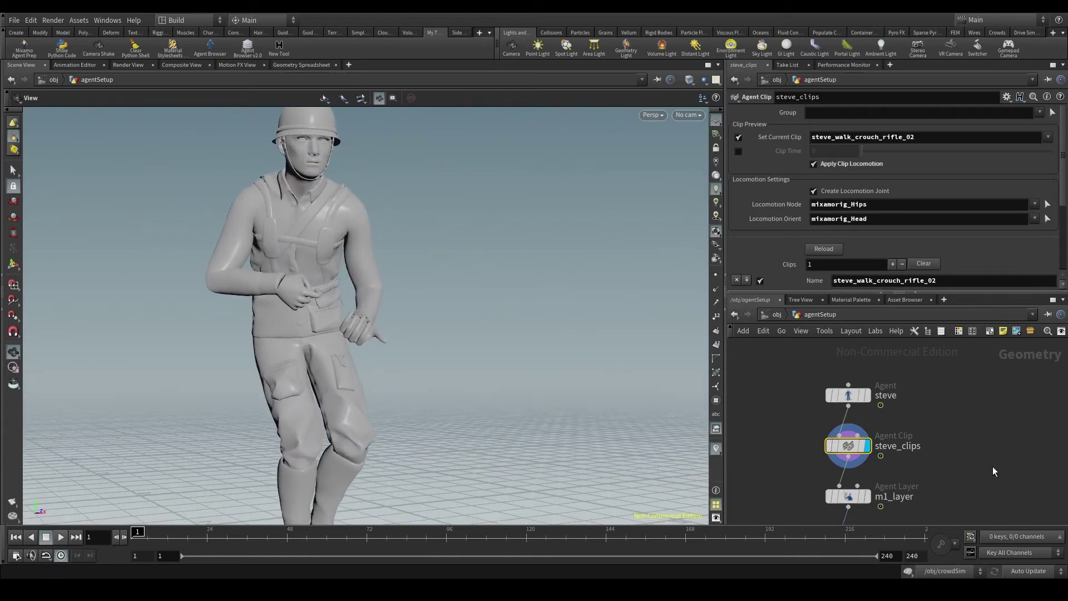
Display the m1_layer and sniper_layer nodes one after the other, opening each one's parameters to compare the weapons.
middle_click_drag(996, 470, 995, 385)
left_click(868, 410)
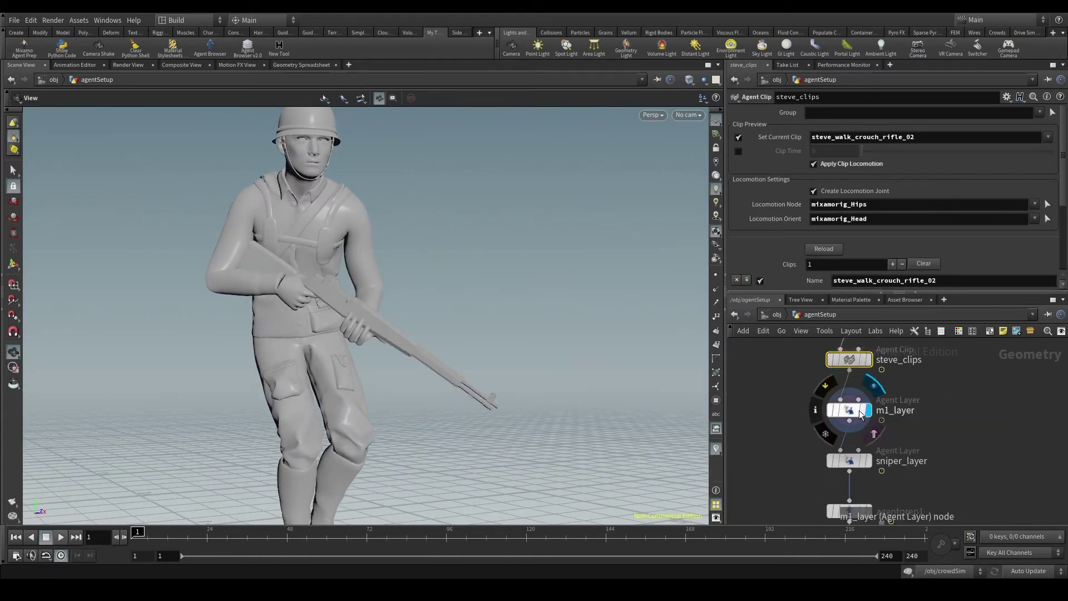
left_click(852, 412)
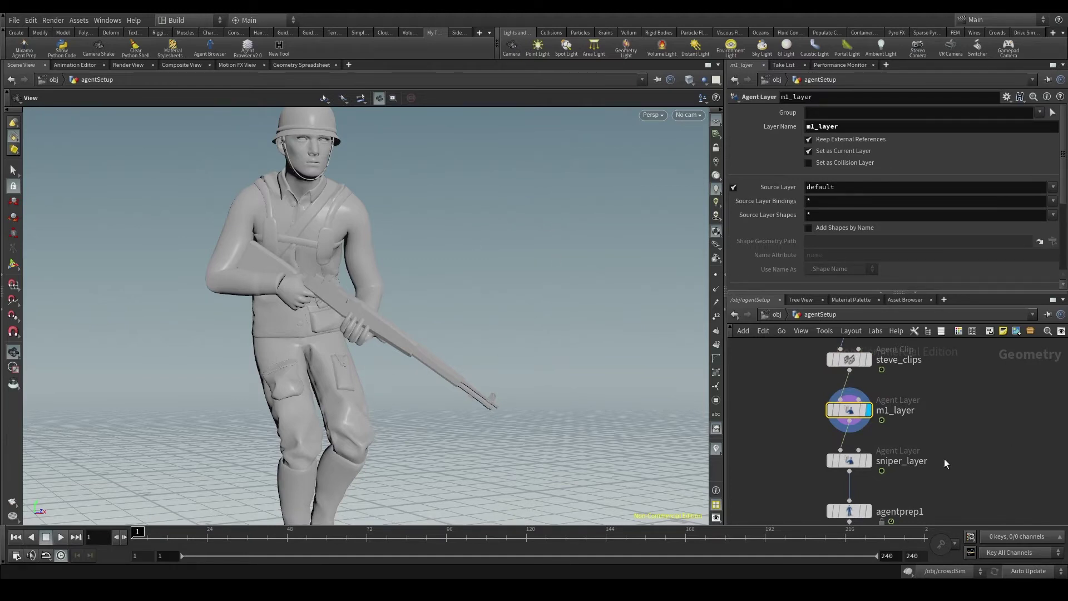
left_click(868, 461)
left_click(851, 462)
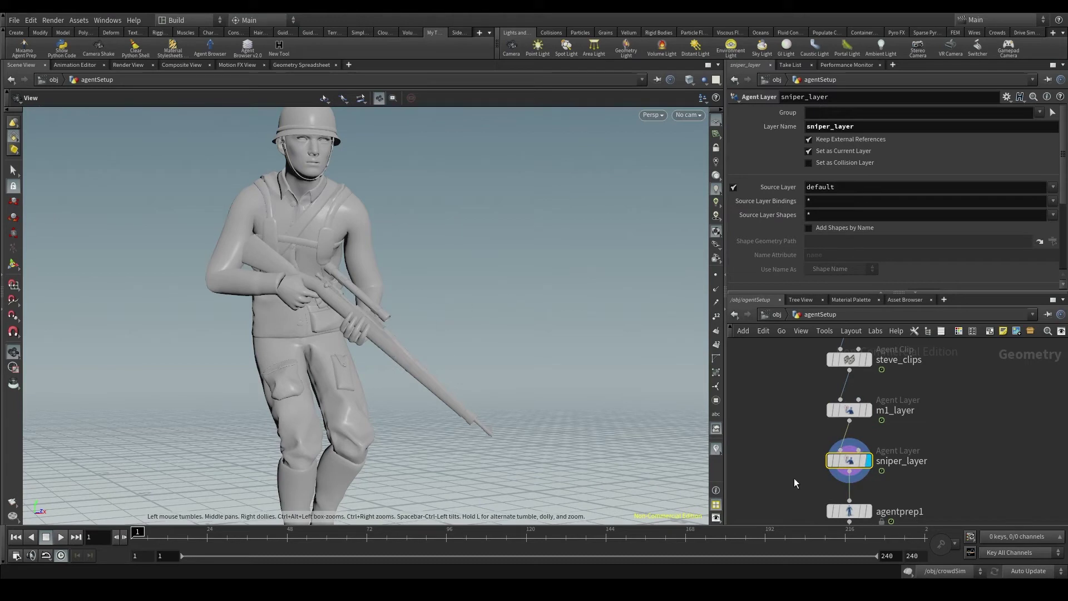
Display the agentprep1 node and examine the soldier's legs and feet in the viewport.
middle_click_drag(795, 483, 821, 367)
left_click(872, 396)
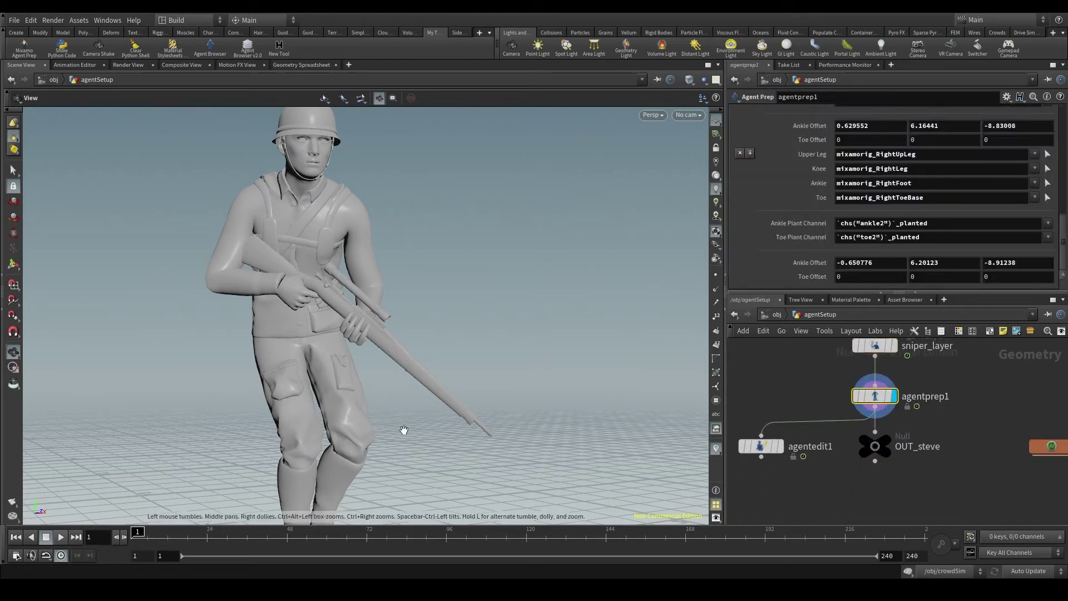
middle_click_drag(383, 425, 456, 256)
key("w")
mouse_move(379, 429)
left_mouse_down()
mouse_move(439, 423)
mouse_move(347, 440)
left_mouse_up()
key("w")
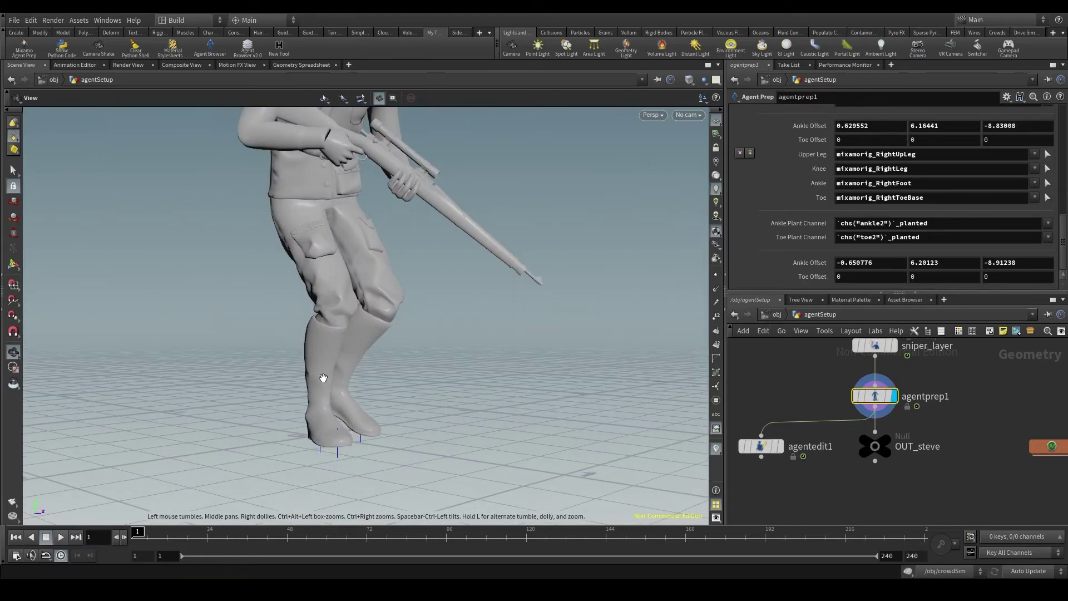
Open the agentedit1 node's parameters and display its output.
middle_click_drag(804, 401, 853, 402)
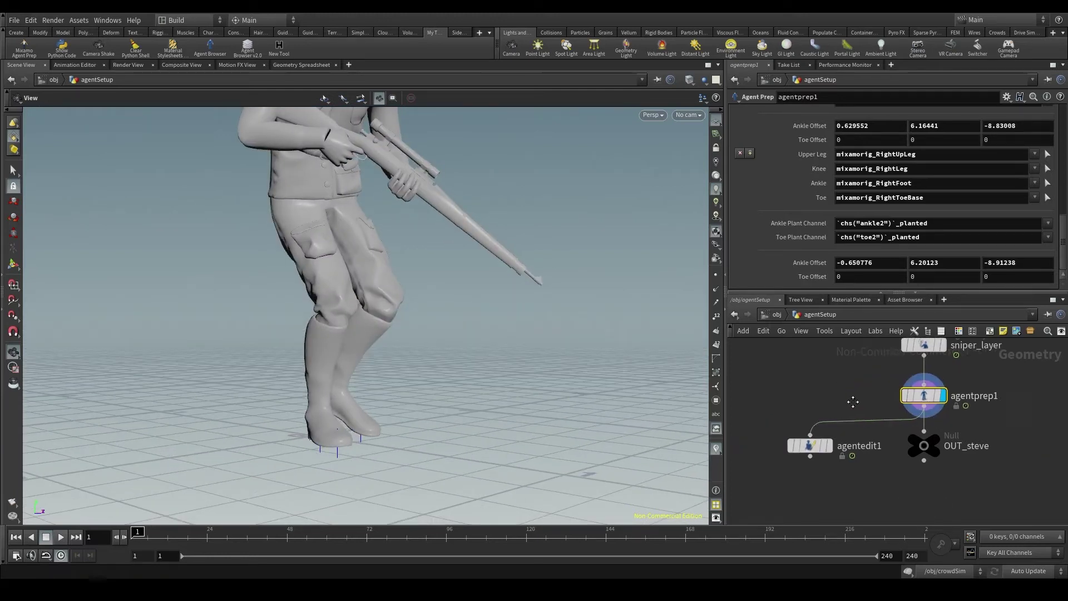
scroll(868, 465, "up", 3)
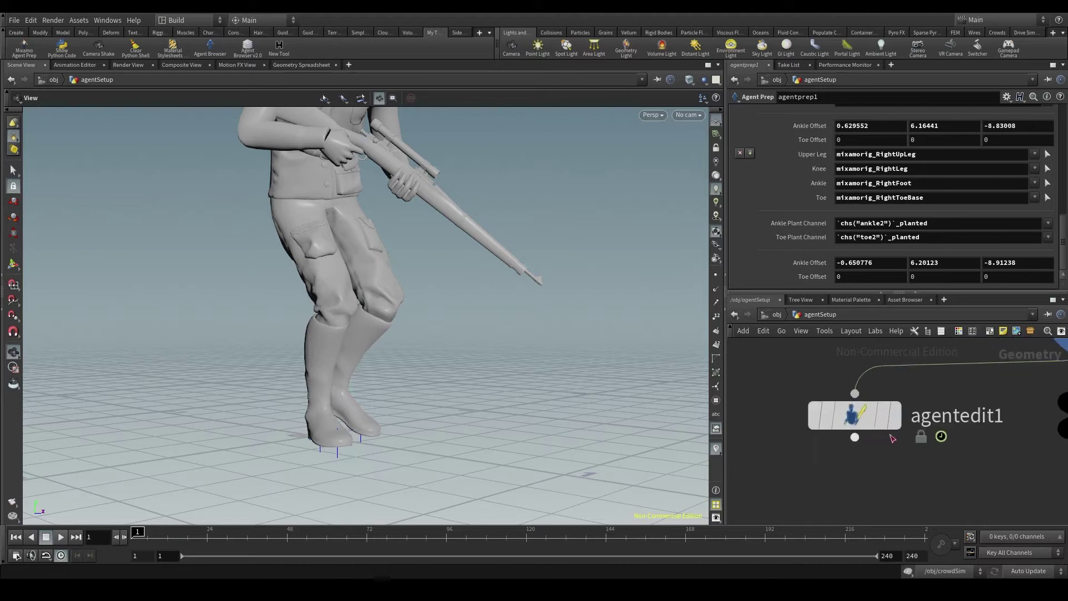
left_click(863, 412)
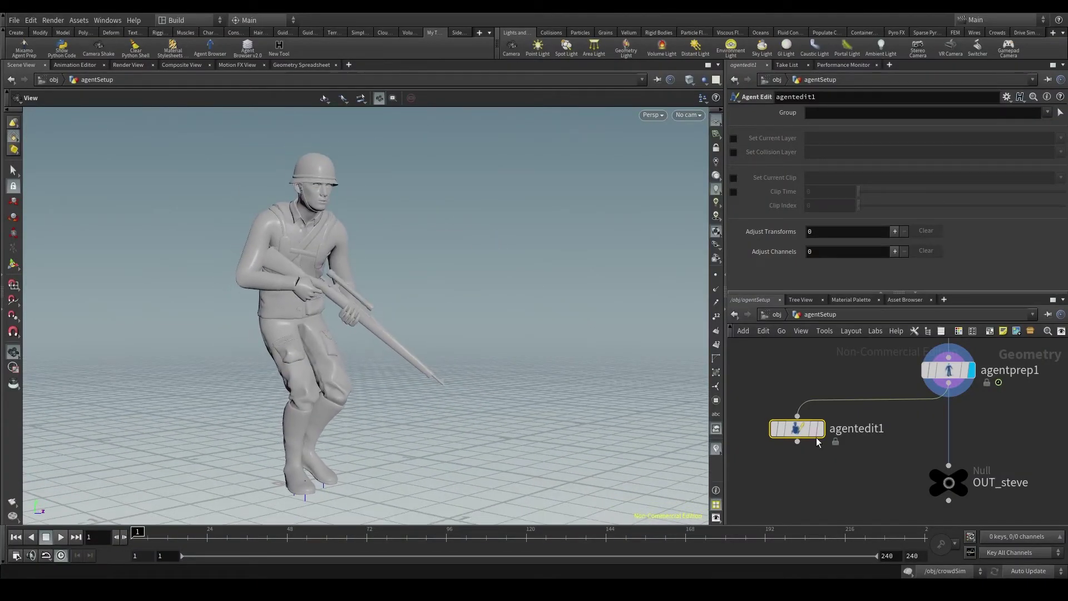
left_click(819, 428)
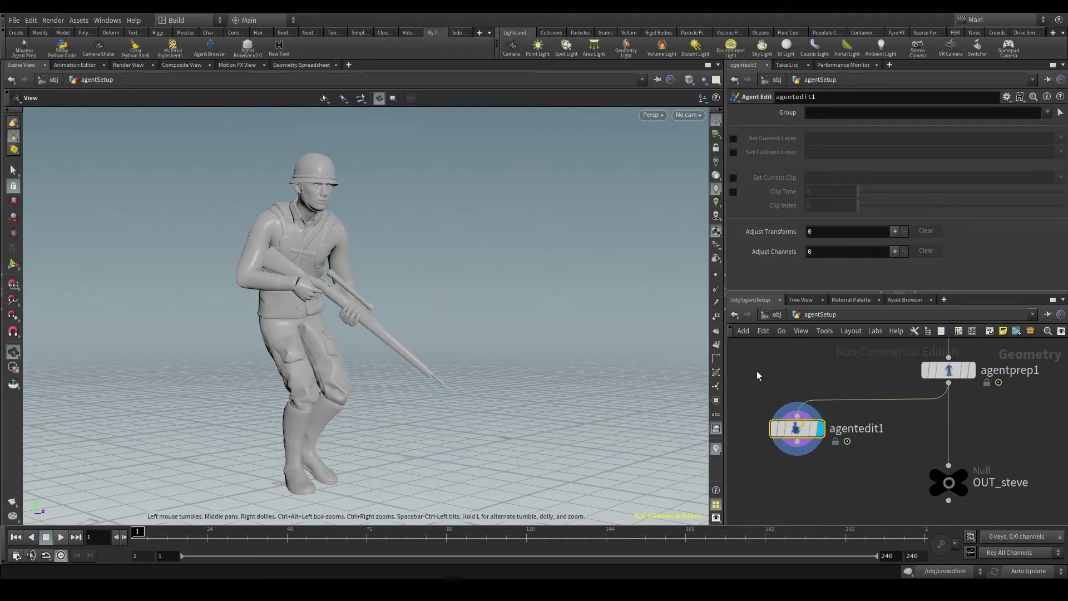
Display the steve agent node and examine the layer name in its Layers settings.
scroll(789, 370, "down", 3)
middle_click_drag(795, 379, 816, 456)
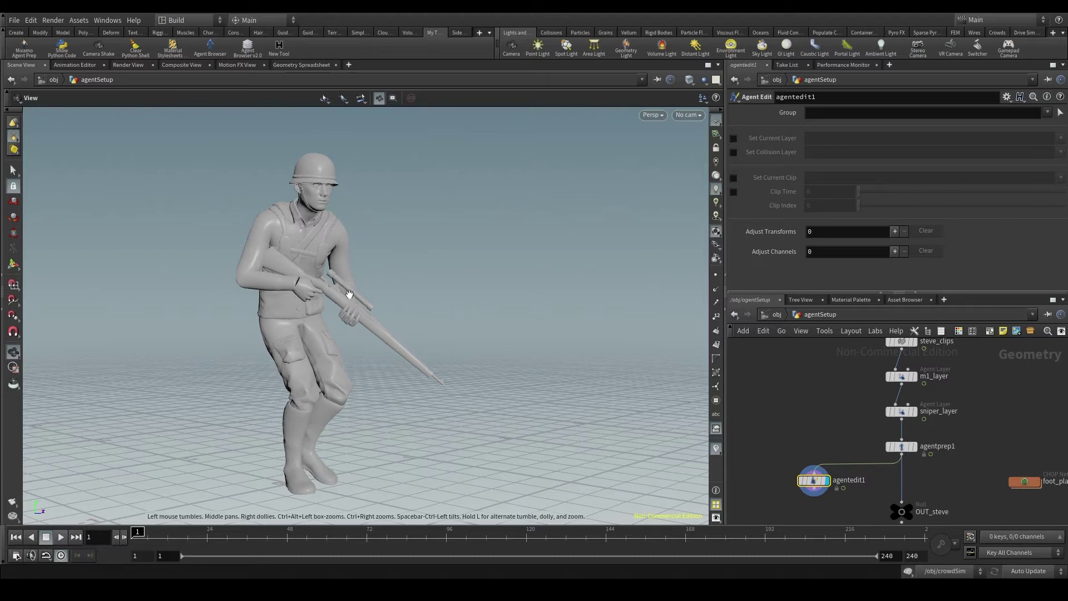
scroll(841, 434, "up", 5)
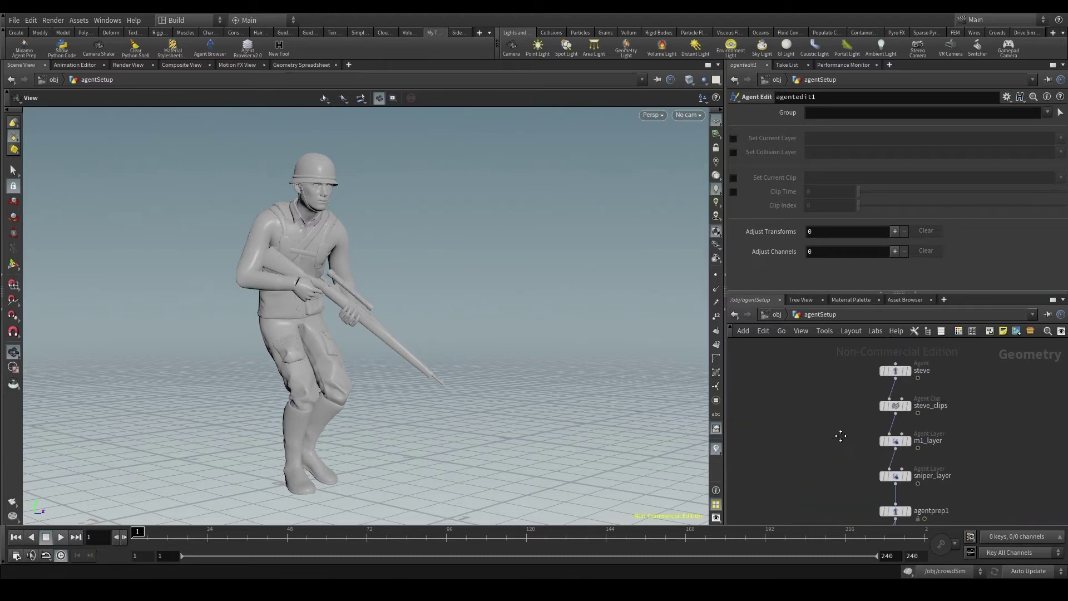
left_click(908, 387)
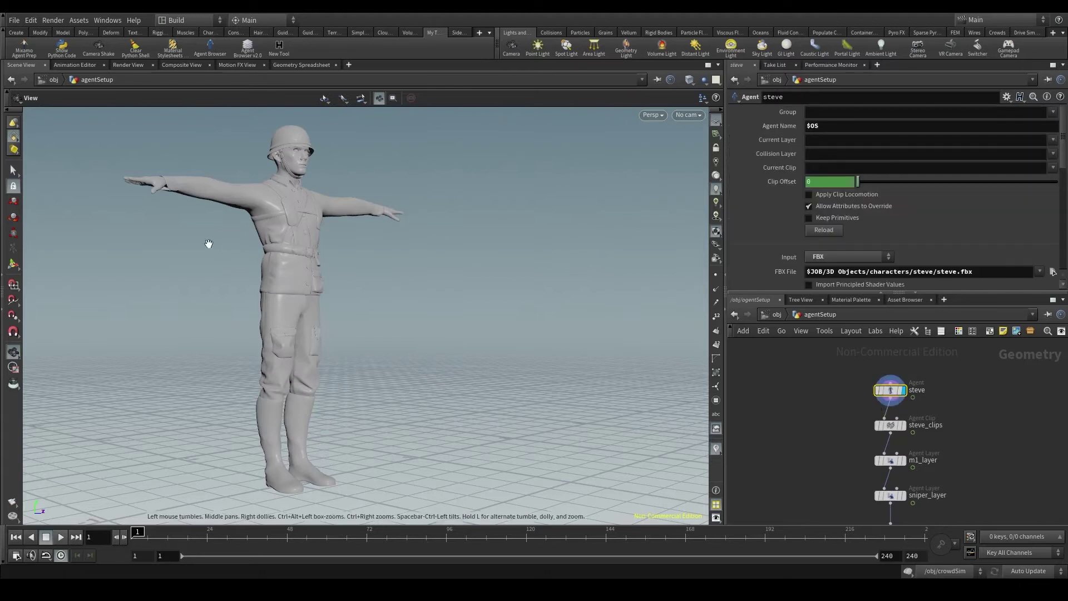
left_click_drag(253, 244, 462, 256)
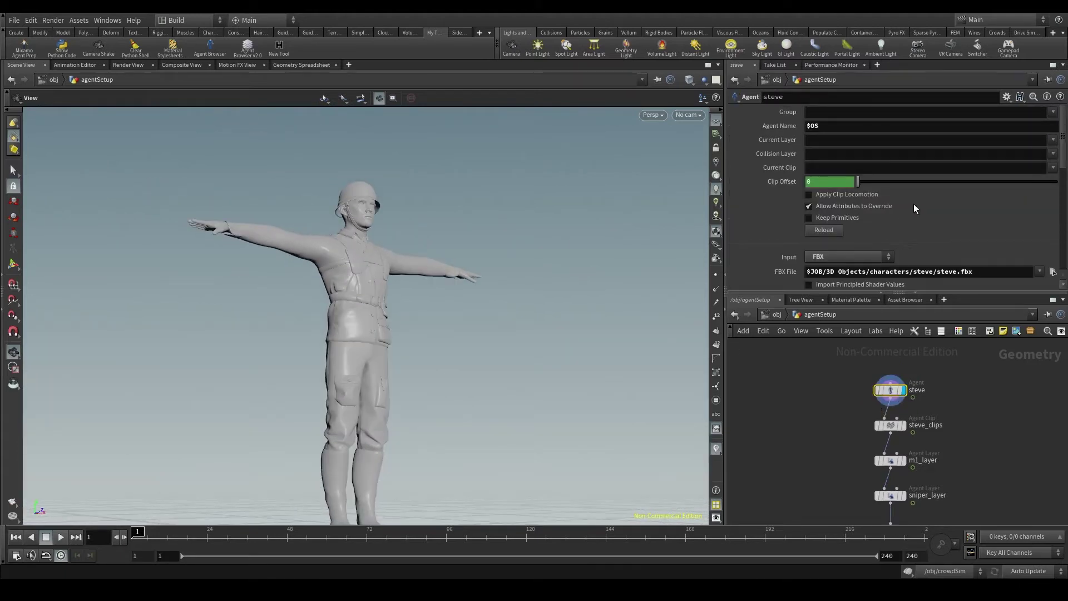
scroll(914, 204, "down", 8)
left_click(866, 193)
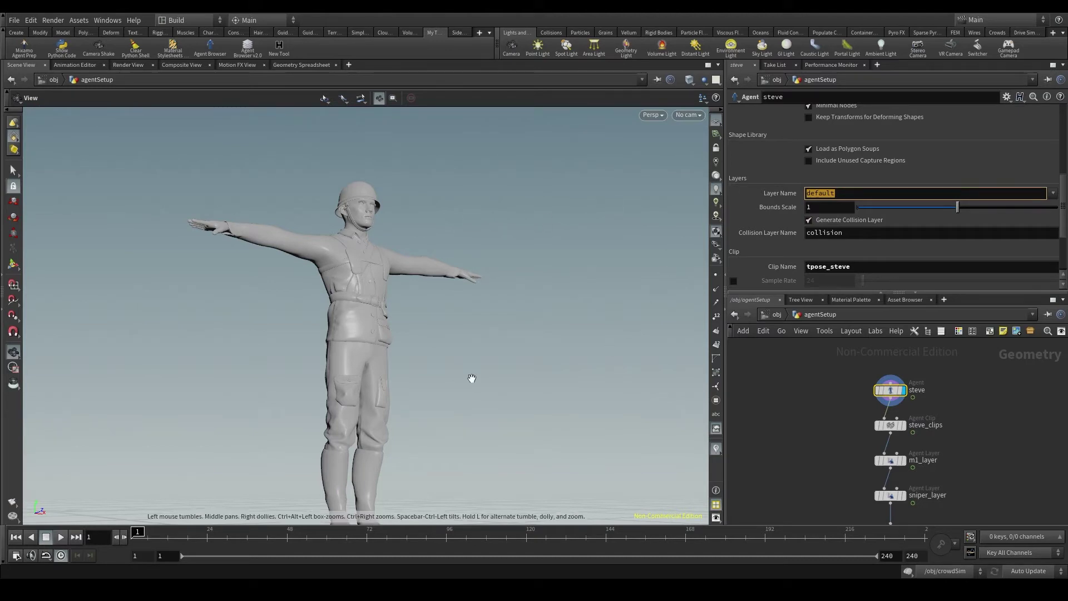
scroll(396, 285, "up", 1)
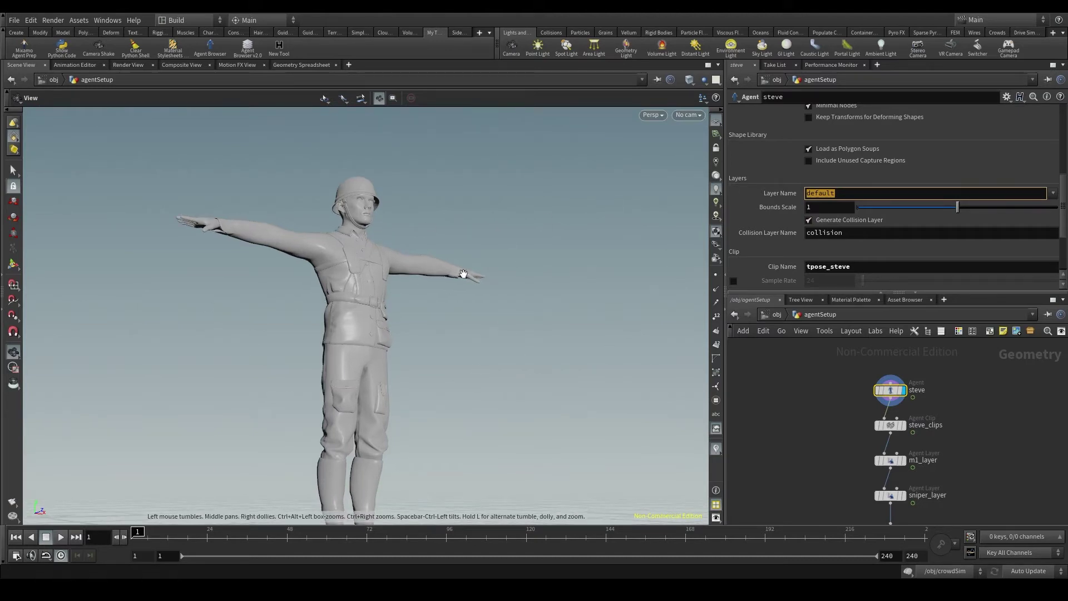
scroll(962, 445, "down", 1)
Display m1_layer and sniper_layer in turn and review their Layer Name and Set as Current Layer settings.
middle_click_drag(961, 446, 930, 413)
scroll(937, 460, "up", 2)
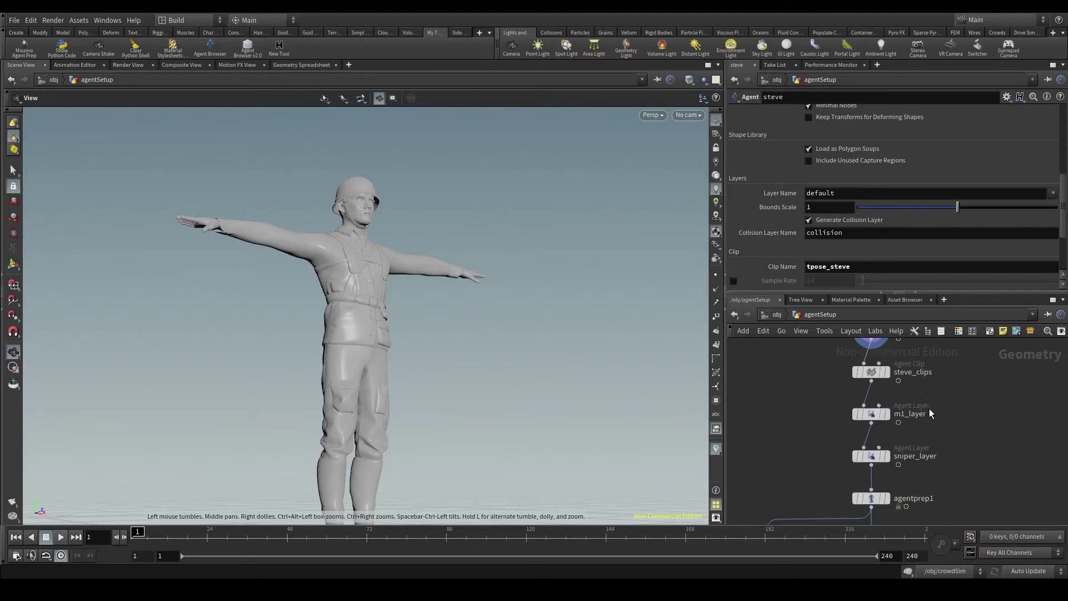
left_click(885, 415)
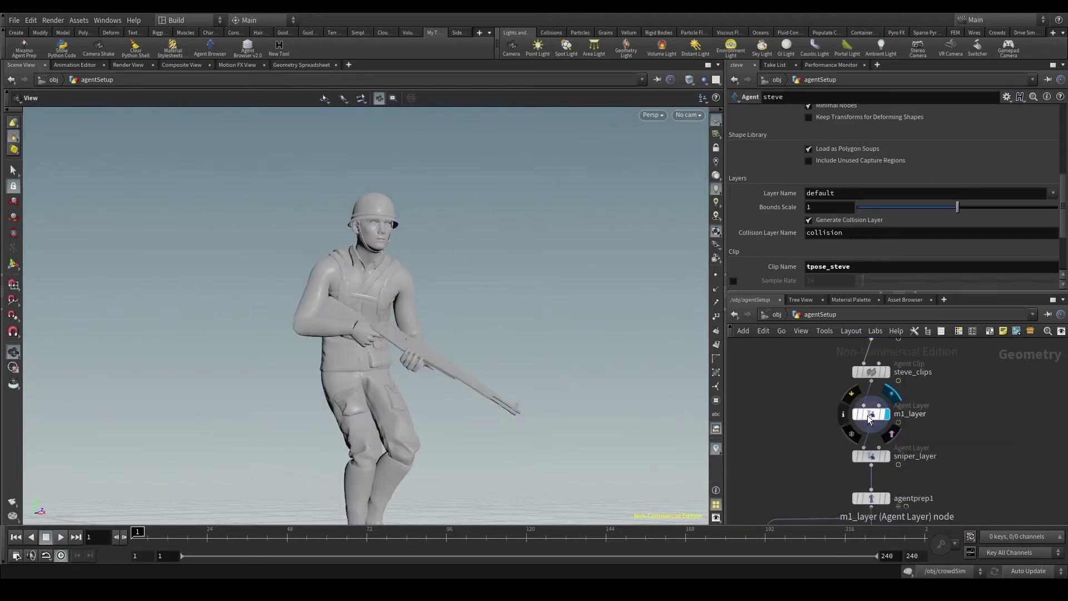
left_click(872, 416)
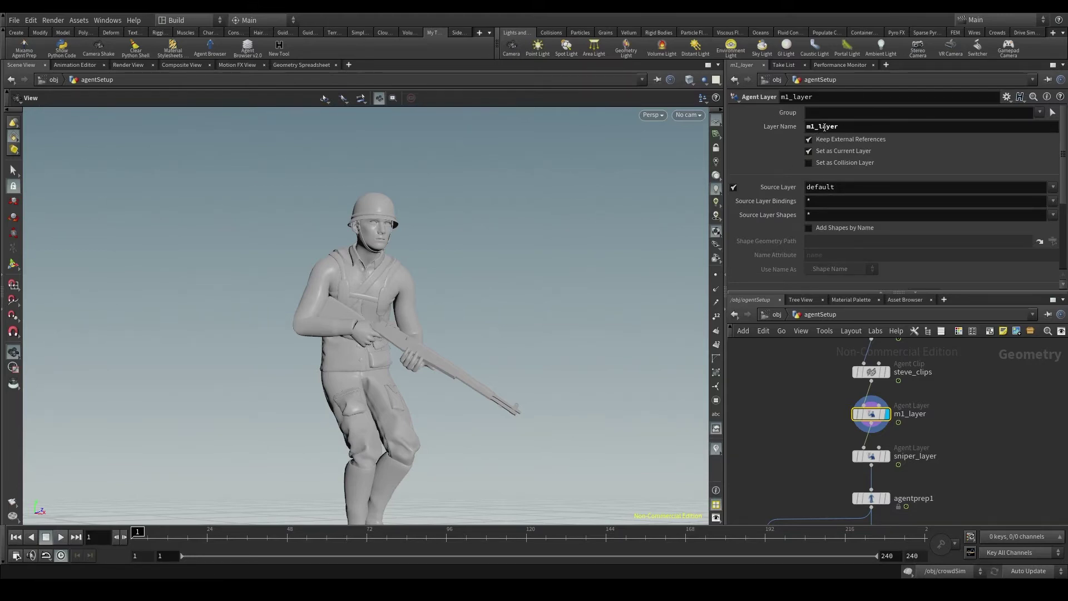
scroll(470, 354, "up", 2)
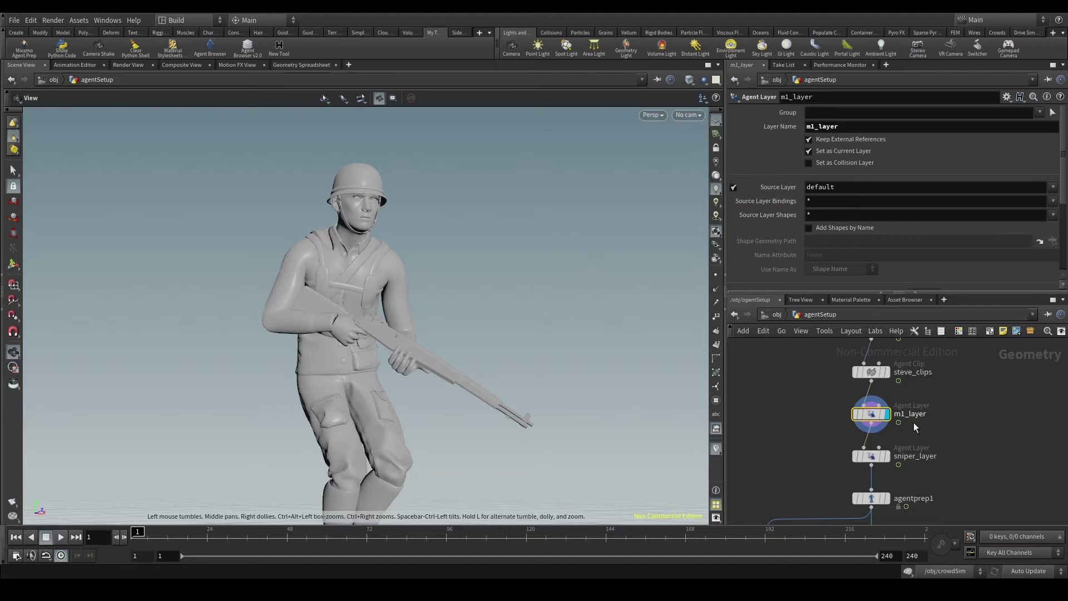
left_click(886, 456)
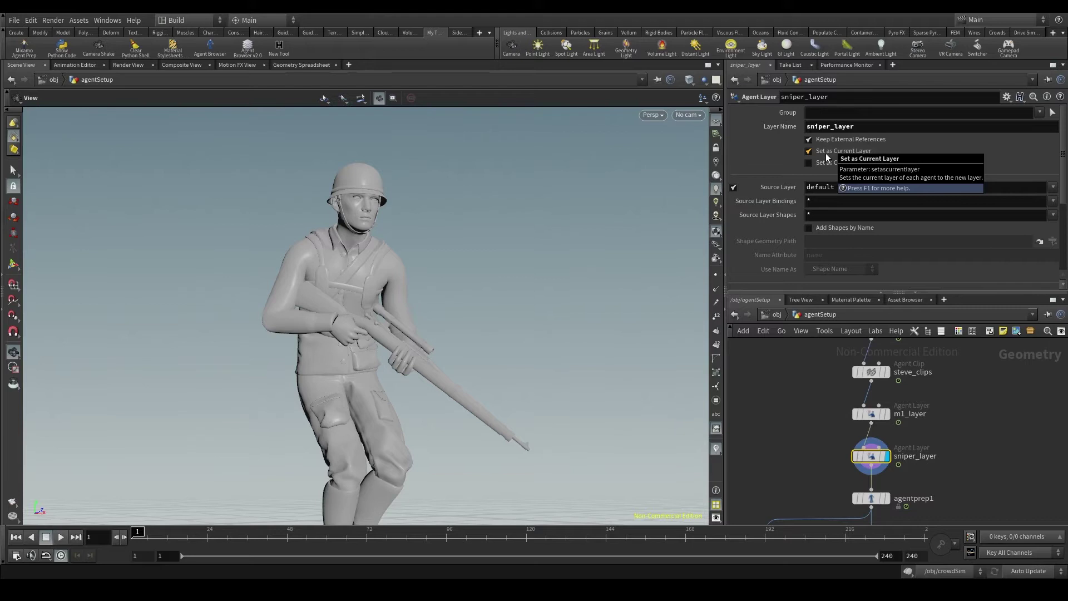
Display the agentprep1 node and show its parameters.
middle_click_drag(777, 419, 787, 346)
left_click(896, 426)
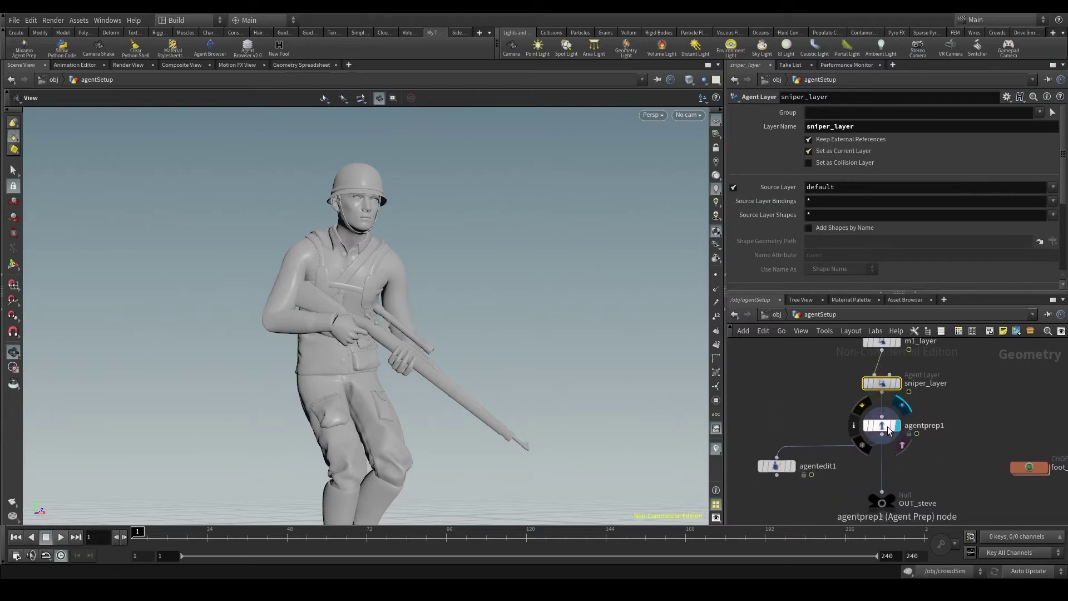
left_click(886, 426)
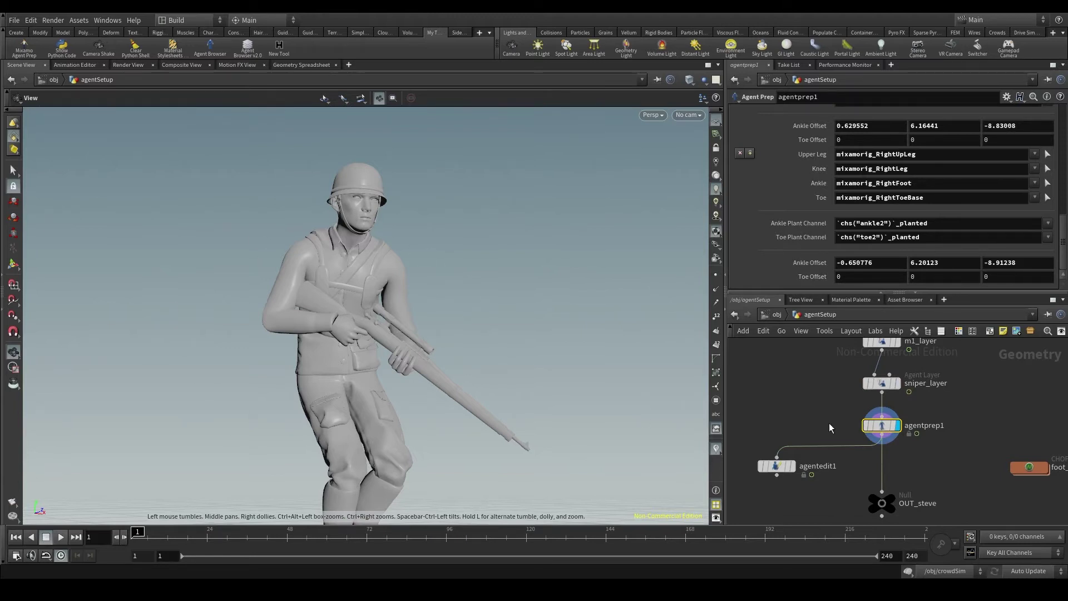
Turn off Set as Current Layer on the sniper_layer and m1_layer nodes while agentprep1 stays displayed.
left_click(883, 383)
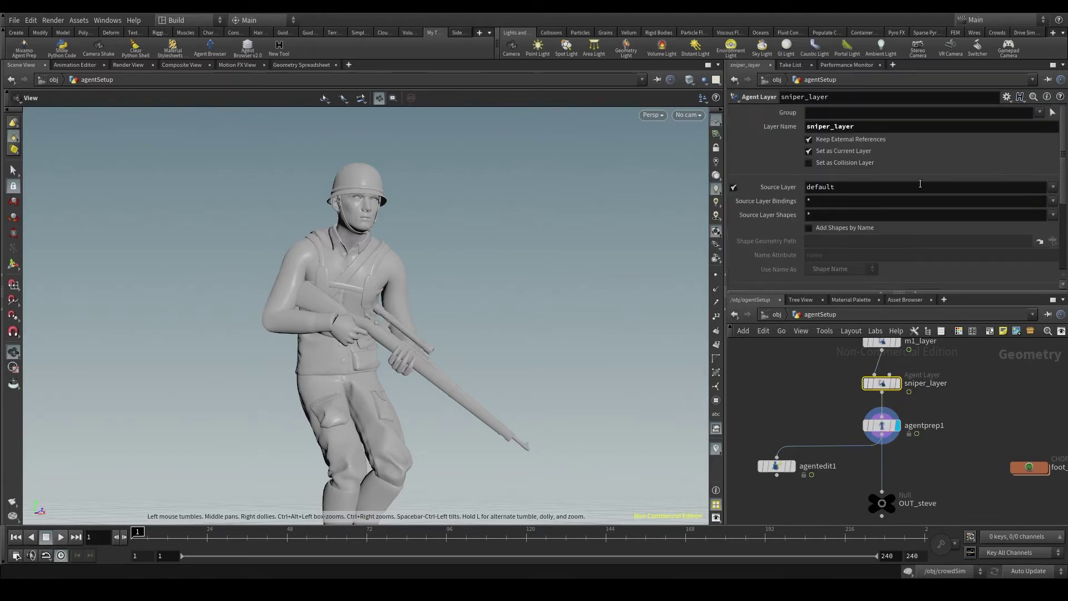
left_click(827, 152)
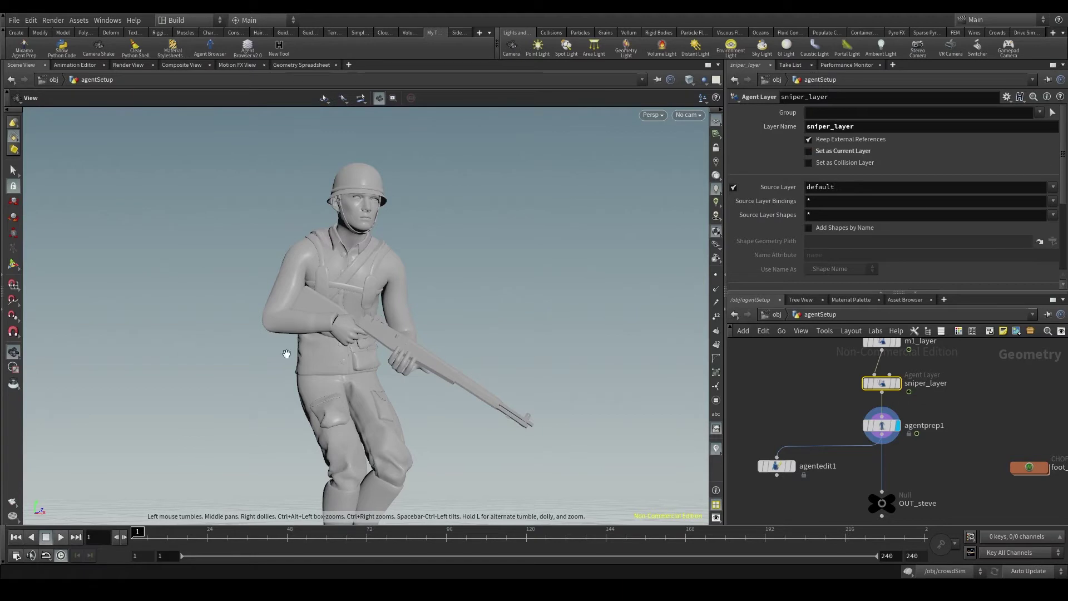
middle_click_drag(916, 405, 902, 464)
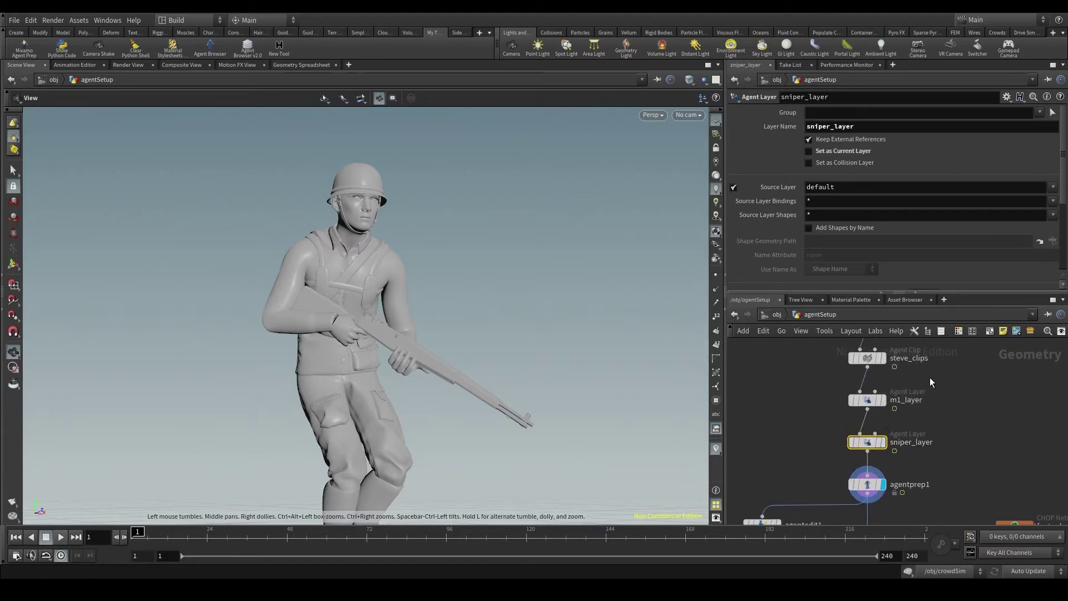
left_click(874, 402)
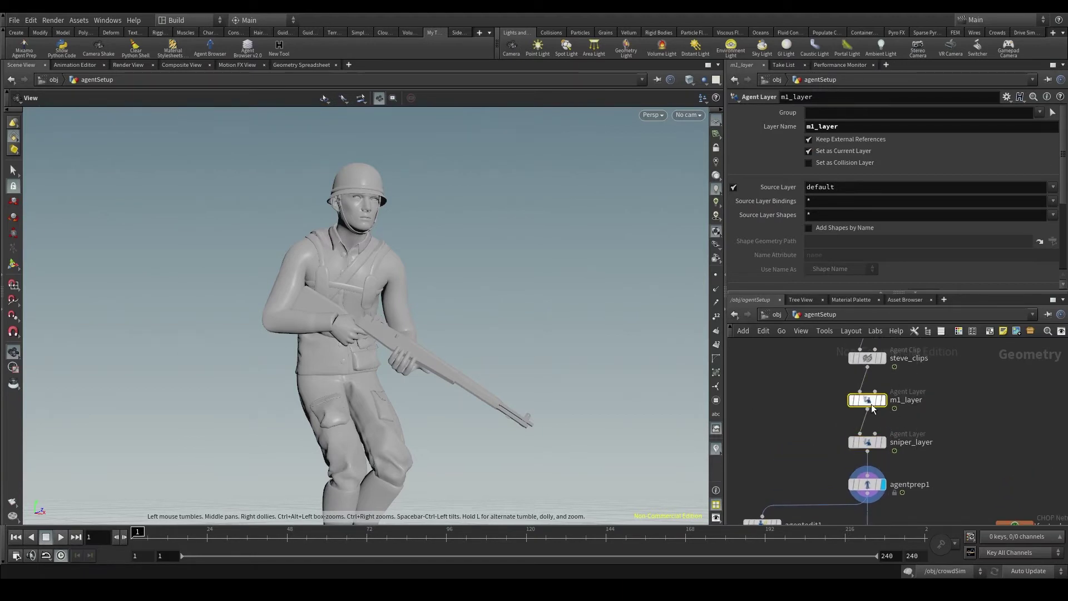
left_click(832, 152)
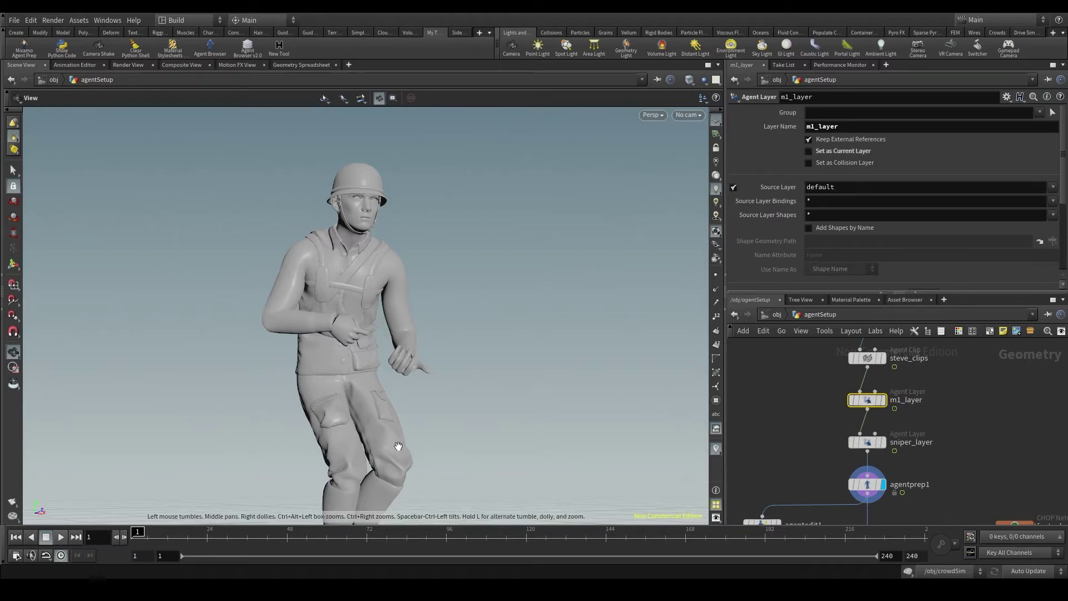
Turn Set as Current Layer back on for the m1_layer and sniper_layer nodes.
middle_click_drag(790, 420, 787, 509)
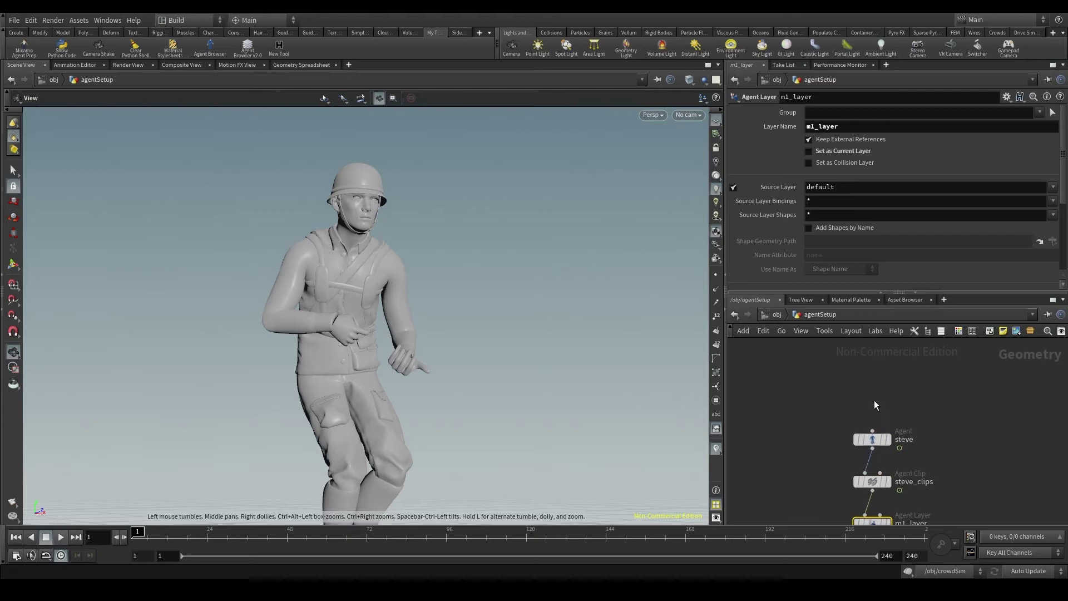
middle_click_drag(914, 443, 899, 323)
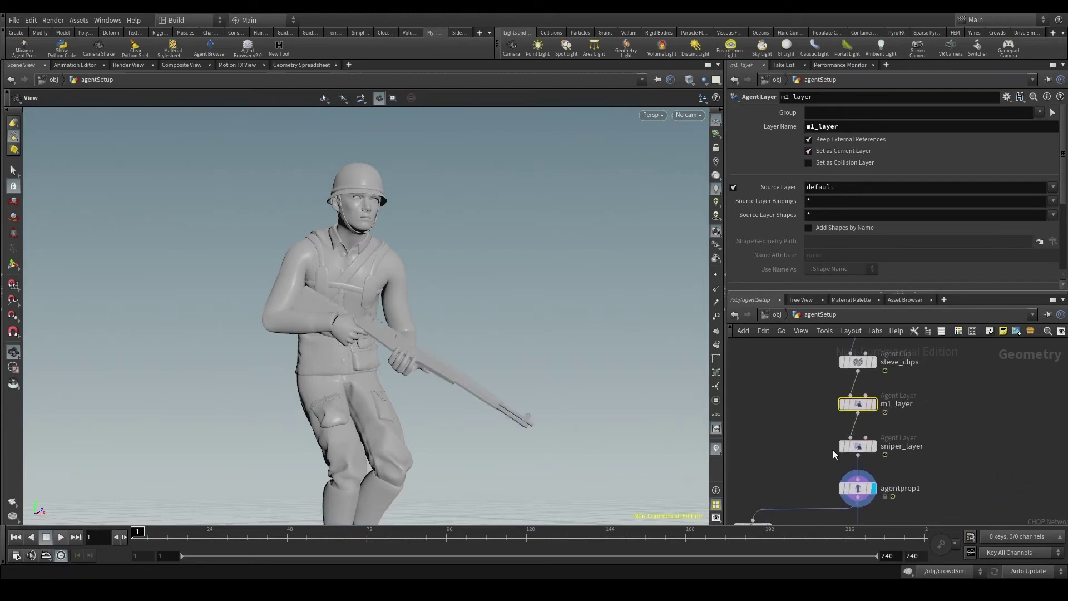
left_click(857, 445)
left_click(850, 152)
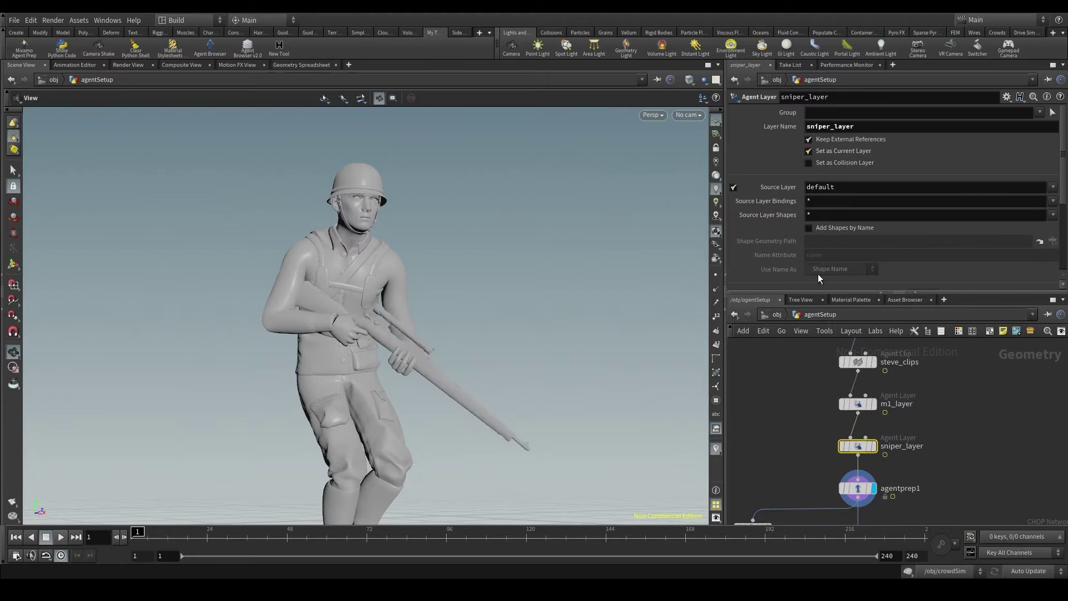
middle_click_drag(796, 443, 831, 382)
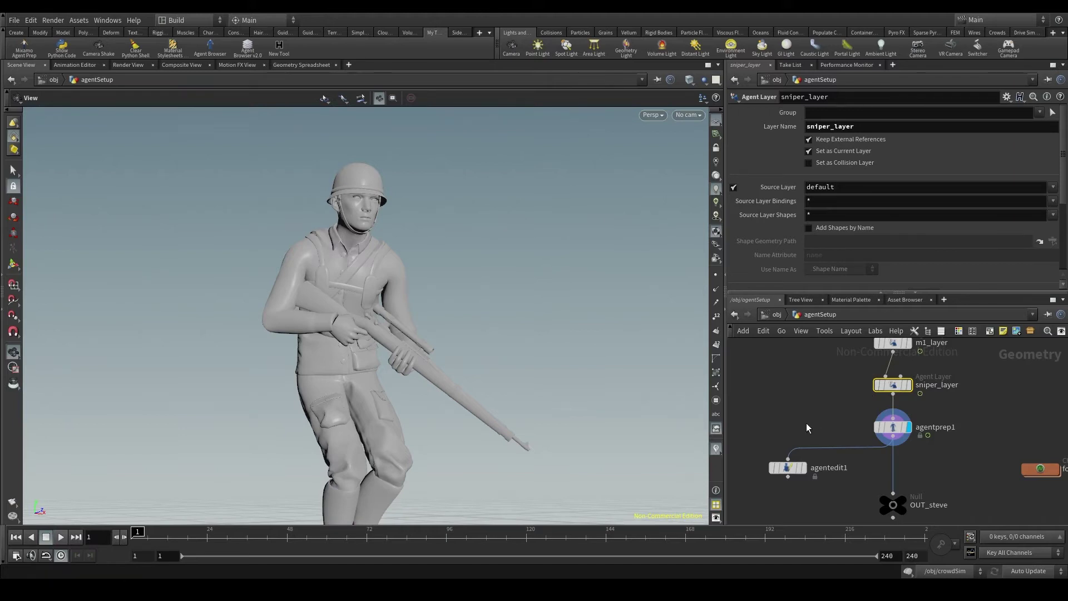
Display the agentedit1 node and show its parameters.
left_click(804, 467)
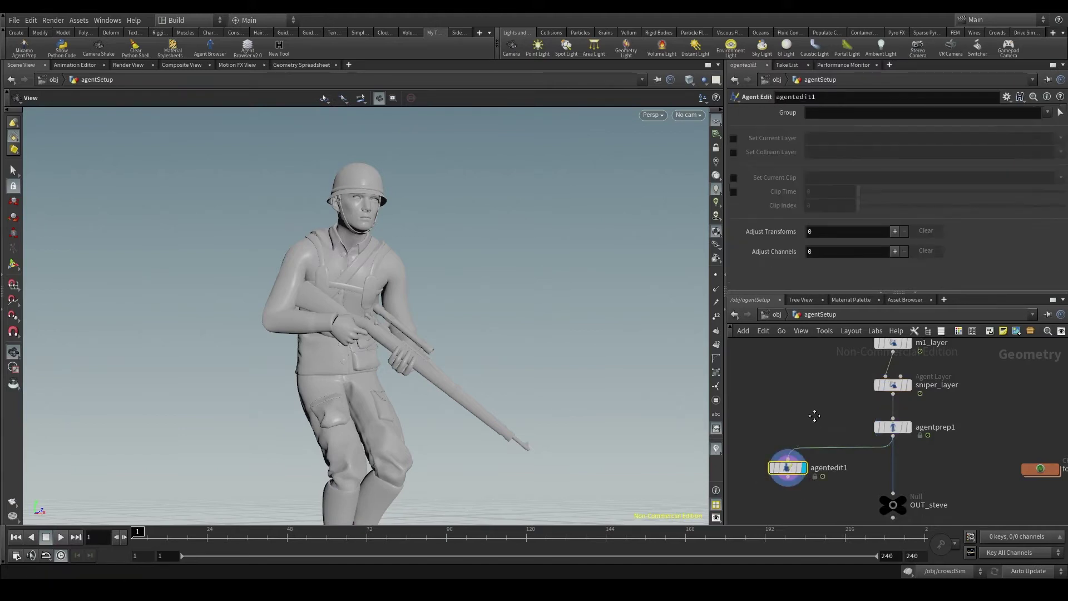
scroll(840, 385, "up", 6)
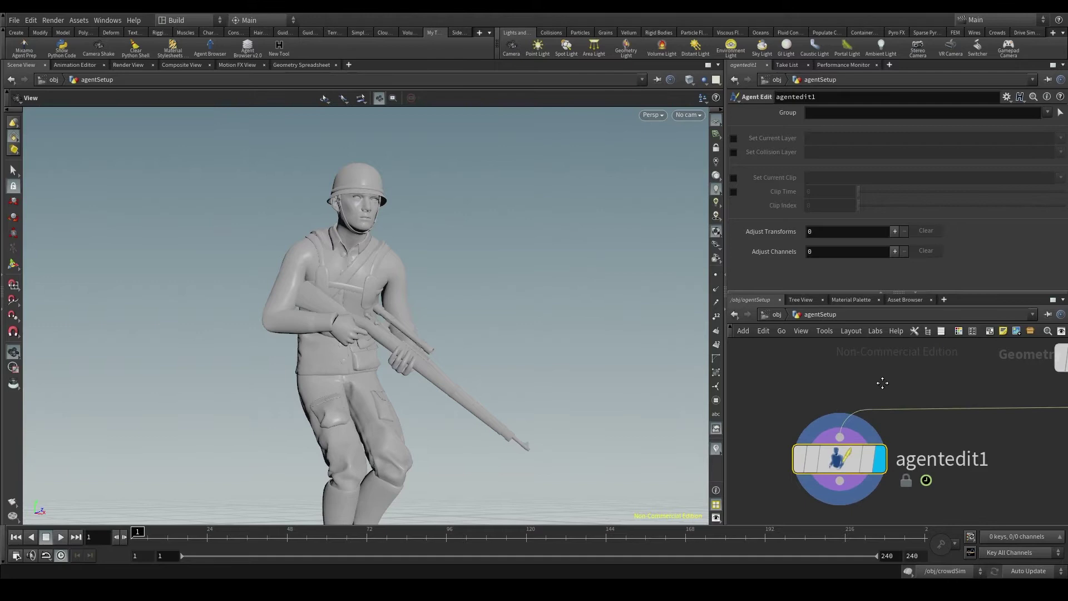
middle_click_drag(883, 383, 891, 374)
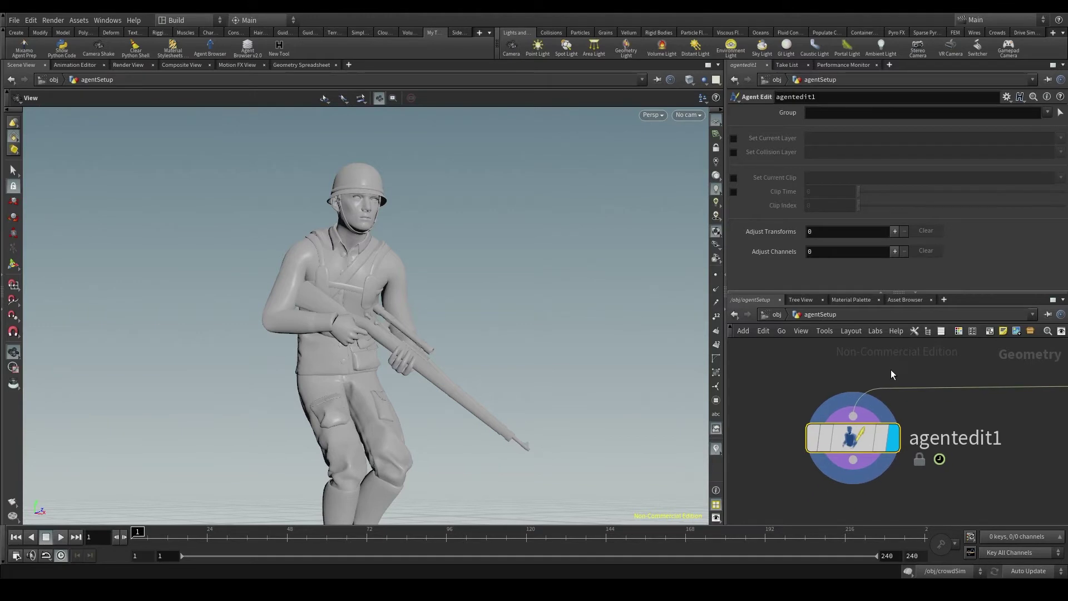
Enable Set Current Layer on agentedit1 and choose m1_layer as the agent's current layer.
left_click(733, 138)
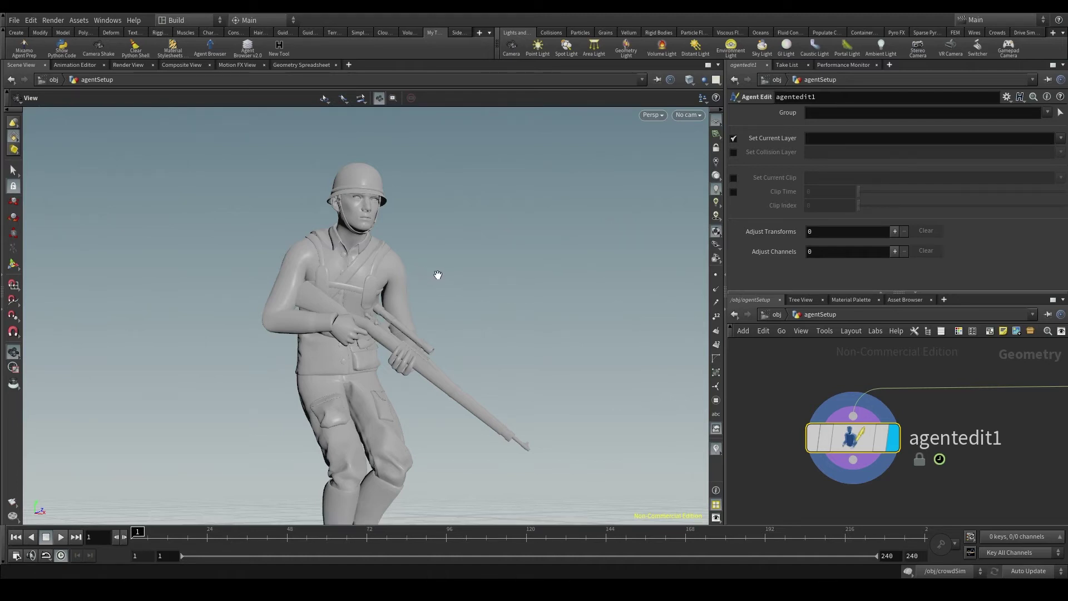
left_click(732, 138)
left_click(733, 138)
left_click(1062, 138)
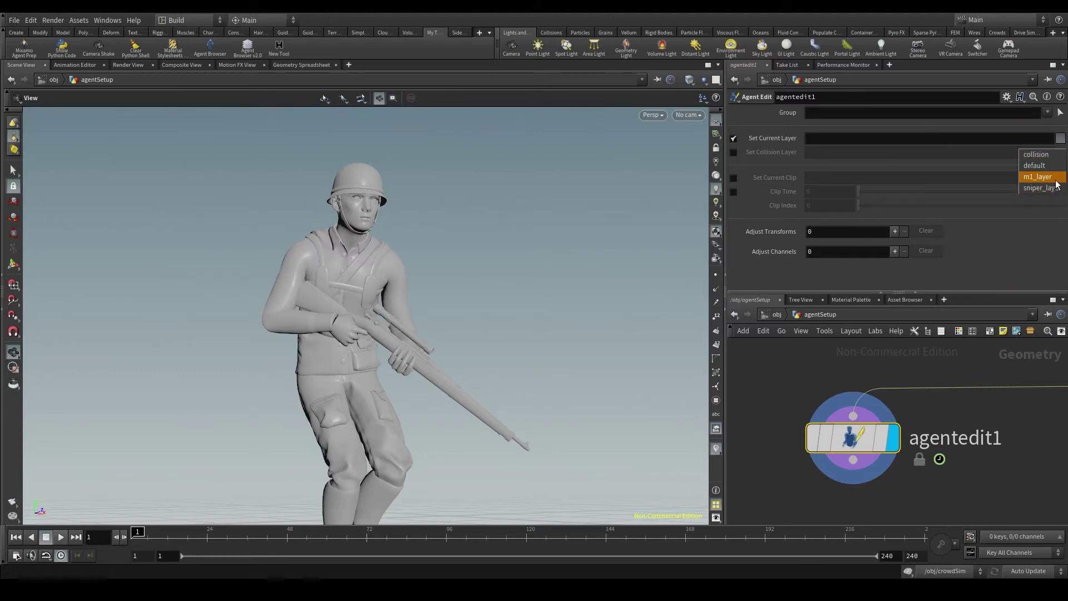
left_click(1047, 177)
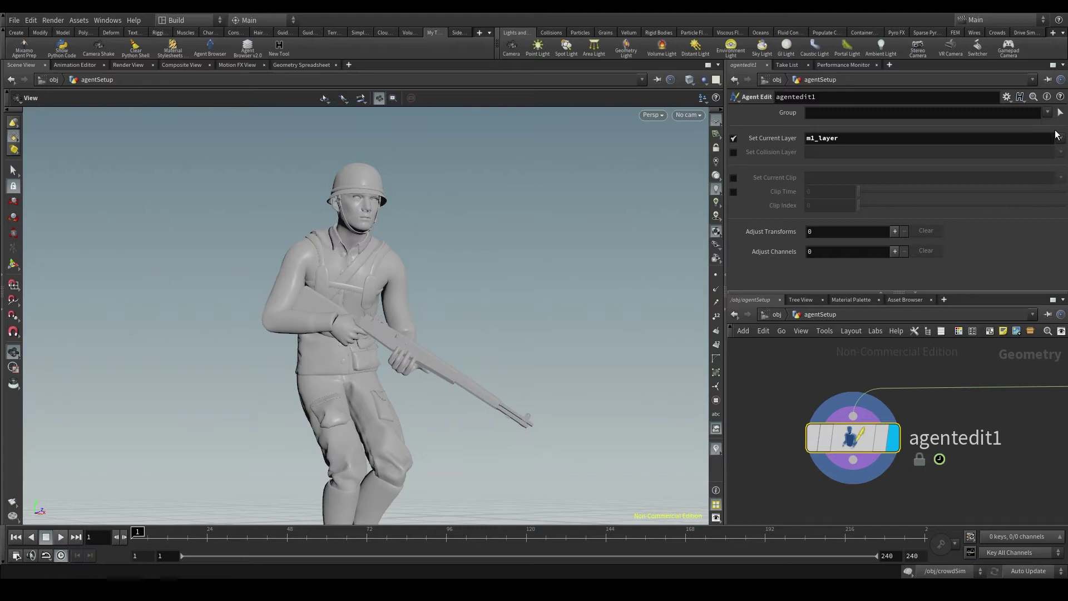
Switch agentedit1's current layer to default and turn Set Current Layer off.
left_click(1059, 138)
left_click(1043, 165)
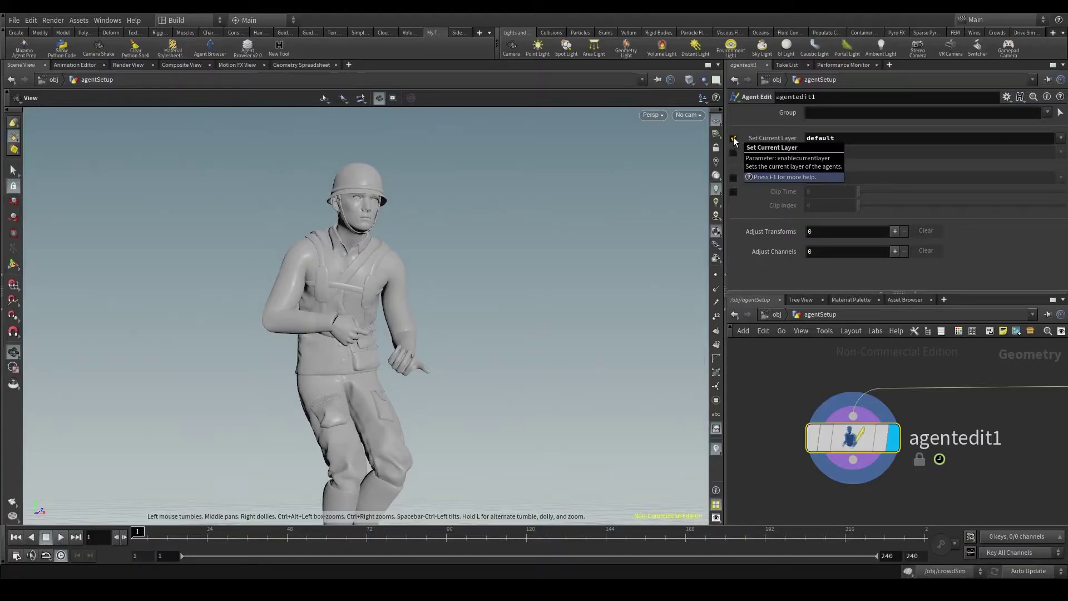
left_click(734, 138)
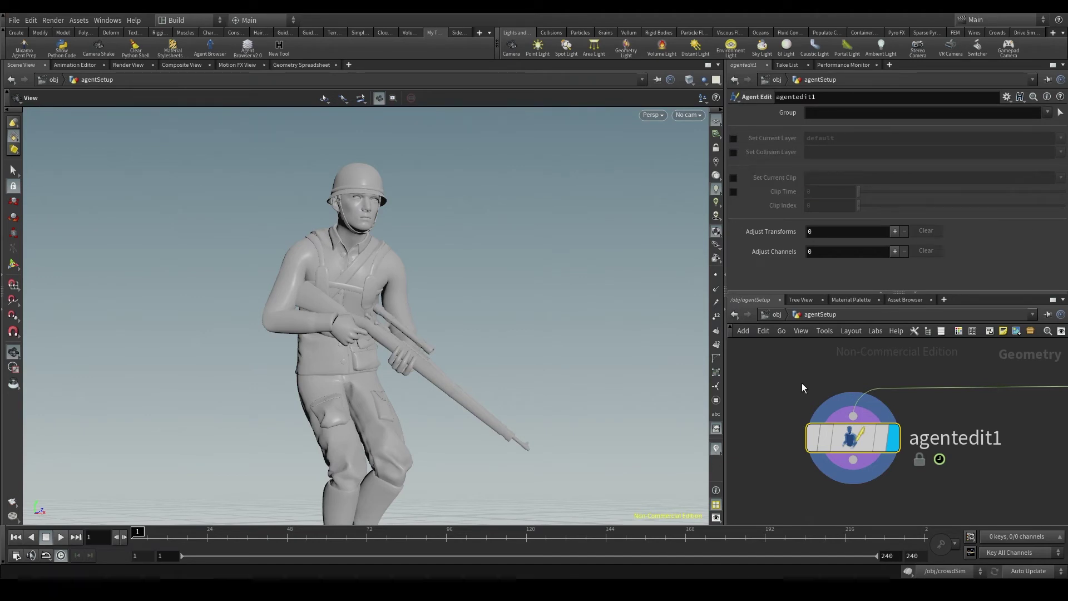
Show the steve node's parameters and review its Generate Collision Layer and Collision Layer Name settings.
scroll(803, 381, "down", 4)
middle_click_drag(799, 389, 775, 469)
middle_click_drag(851, 366, 775, 523)
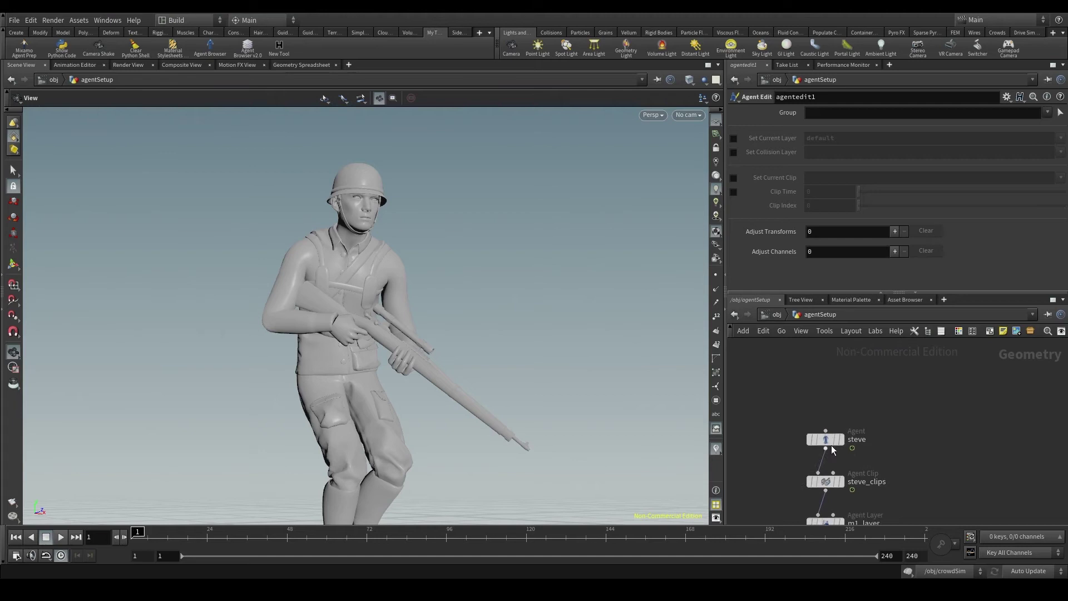
left_click(832, 442)
scroll(872, 193, "down", 1)
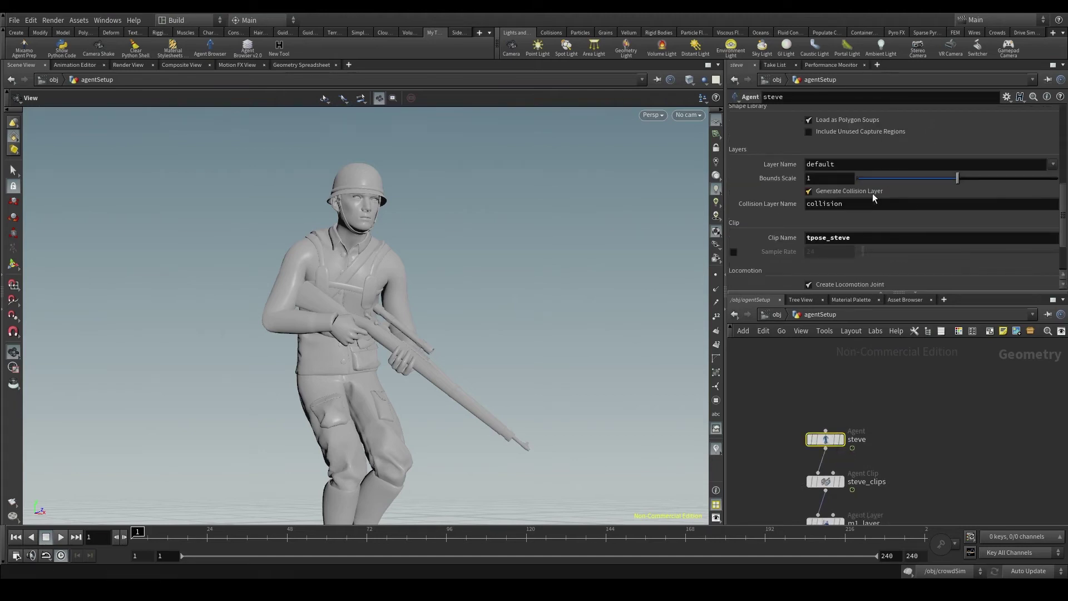
double_click(860, 204)
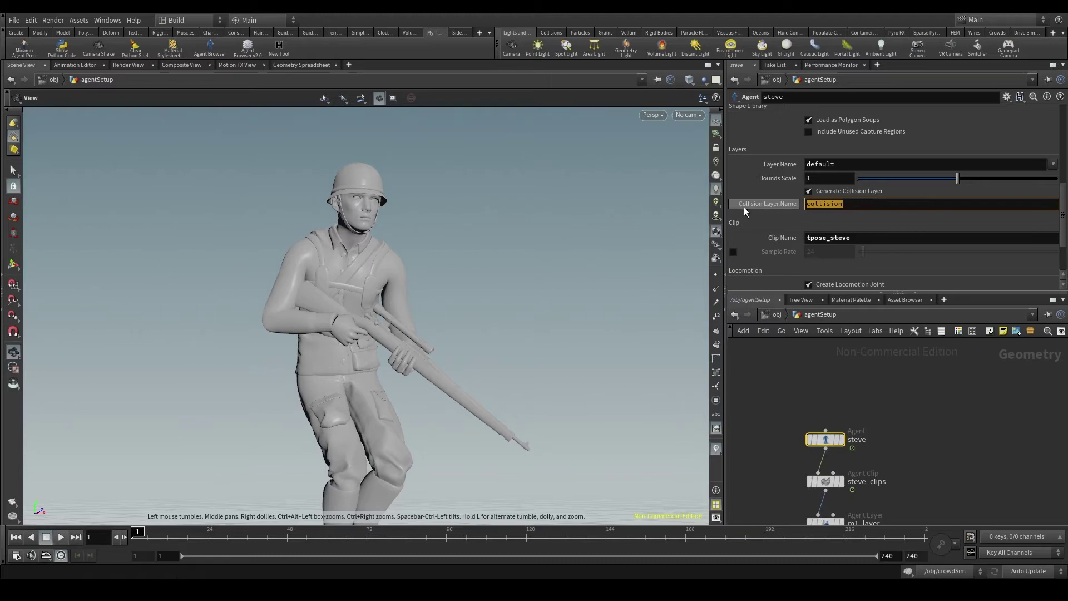
left_click_drag(846, 204, 726, 208)
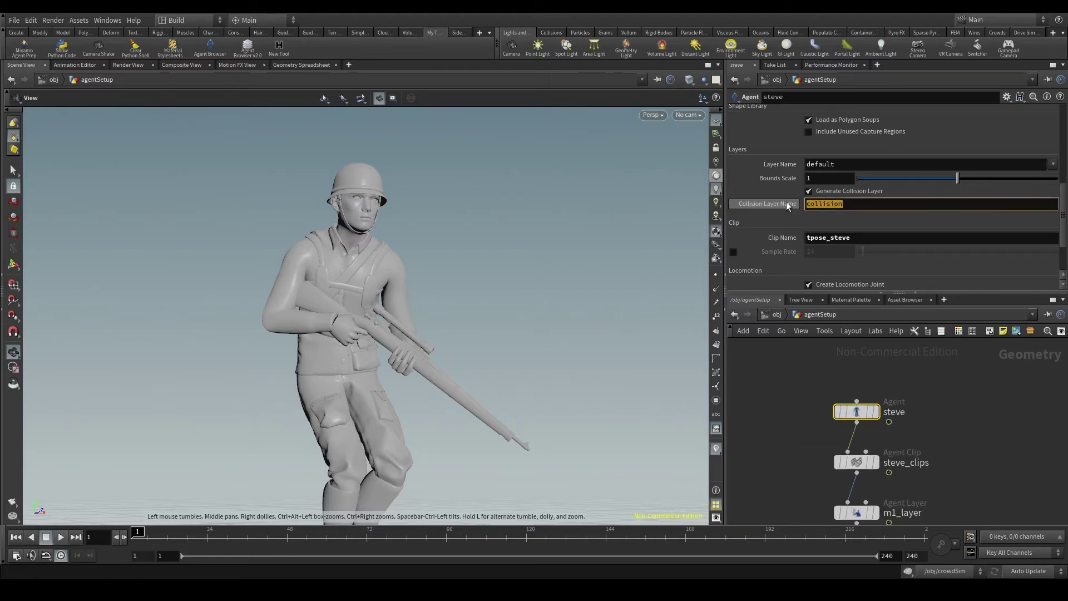
Turn on Set Collision Layer on agentedit1, view the available layers, and turn it back off without choosing one.
middle_click_drag(804, 479, 887, 351)
middle_click_drag(830, 456, 834, 365)
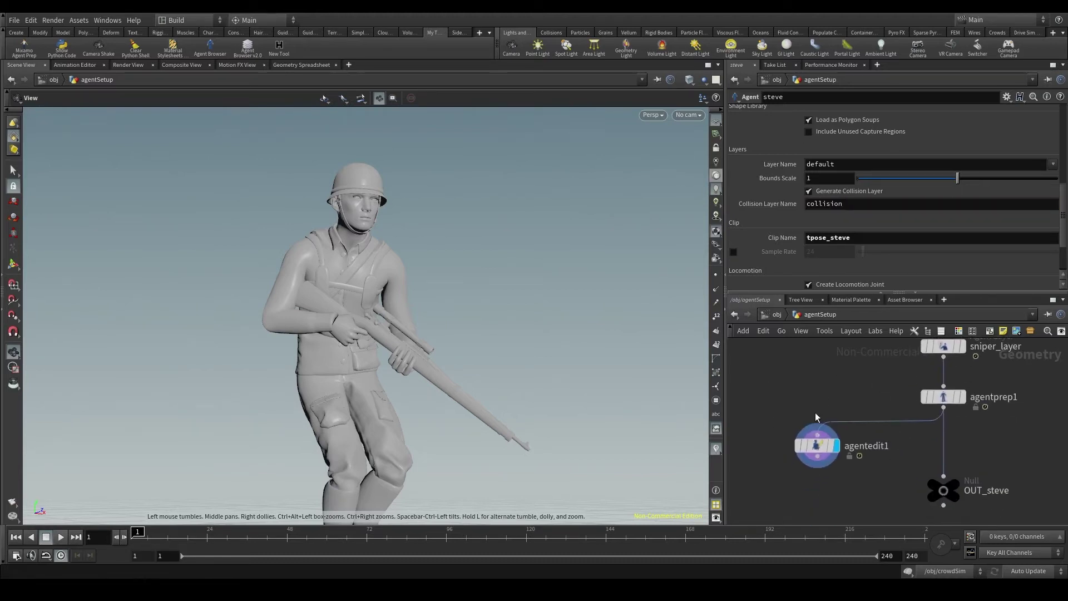
left_click(818, 448)
left_click(734, 153)
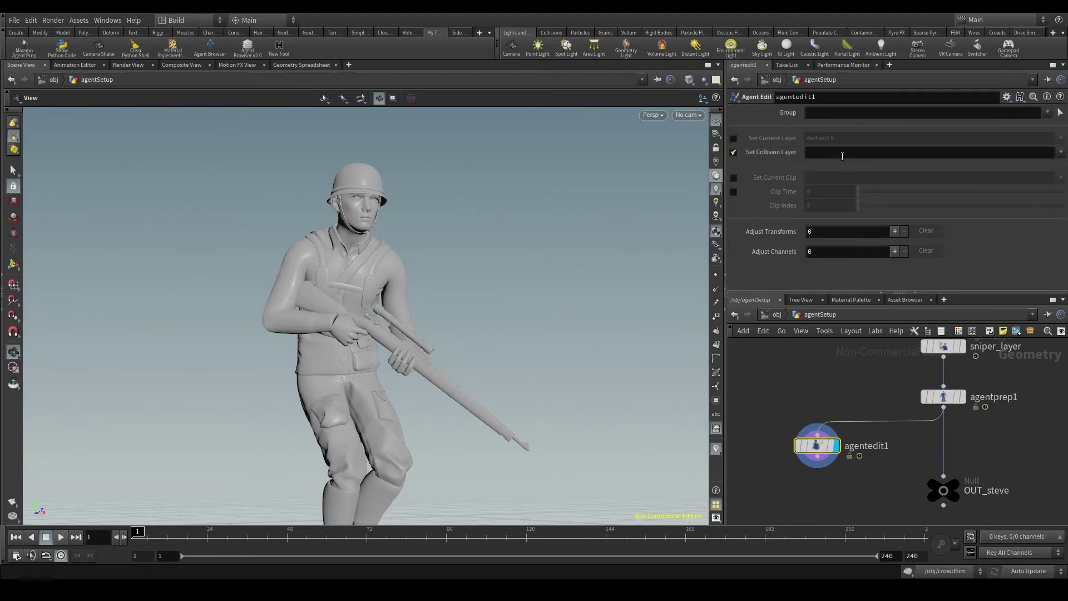
left_click(1060, 156)
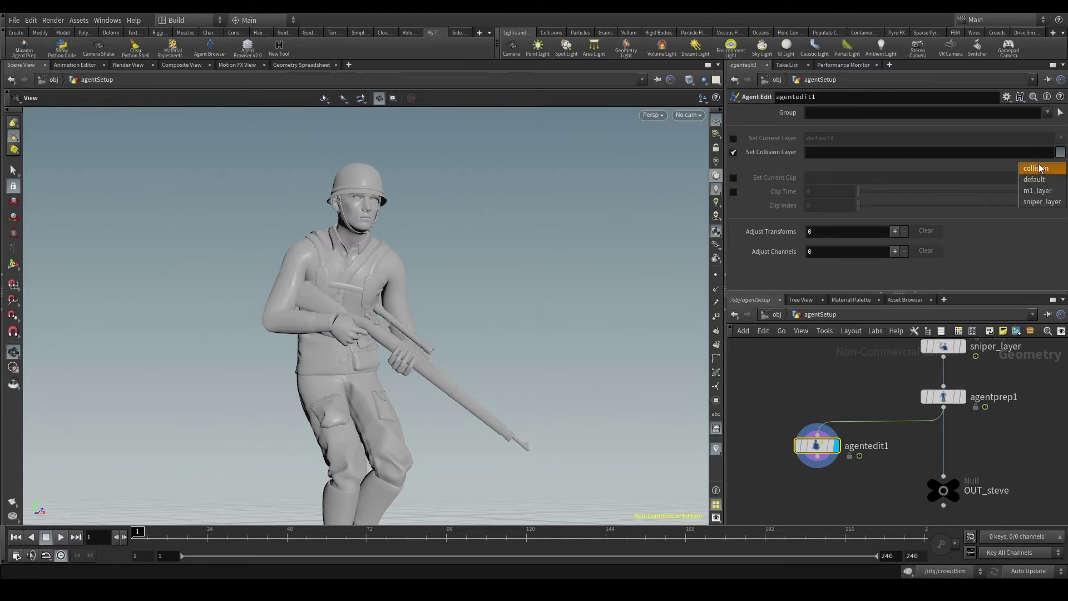
left_click(827, 177)
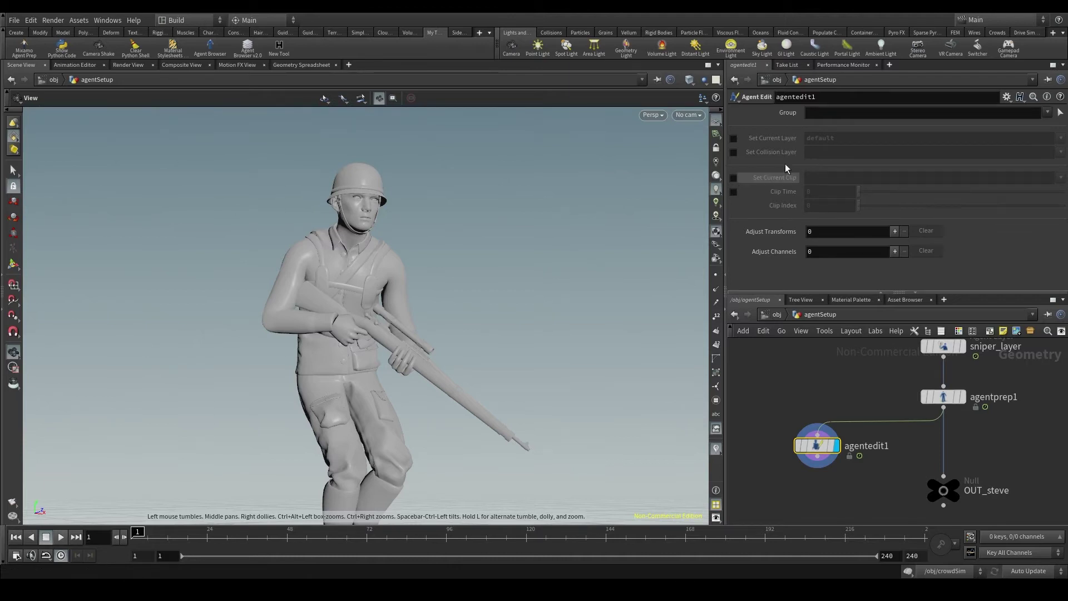
Enable Set Current Clip on agentedit1 and review the clip settings on the steve_clips node.
left_click(734, 178)
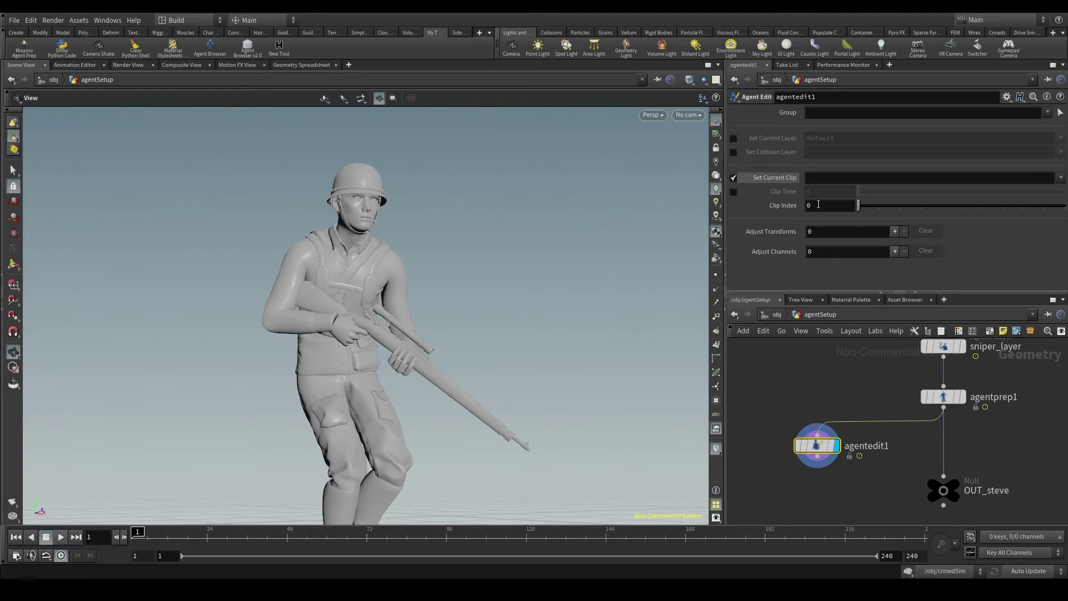
scroll(835, 374, "down", 4)
middle_click_drag(835, 374, 807, 490)
scroll(872, 422, "up", 3)
left_click(853, 437)
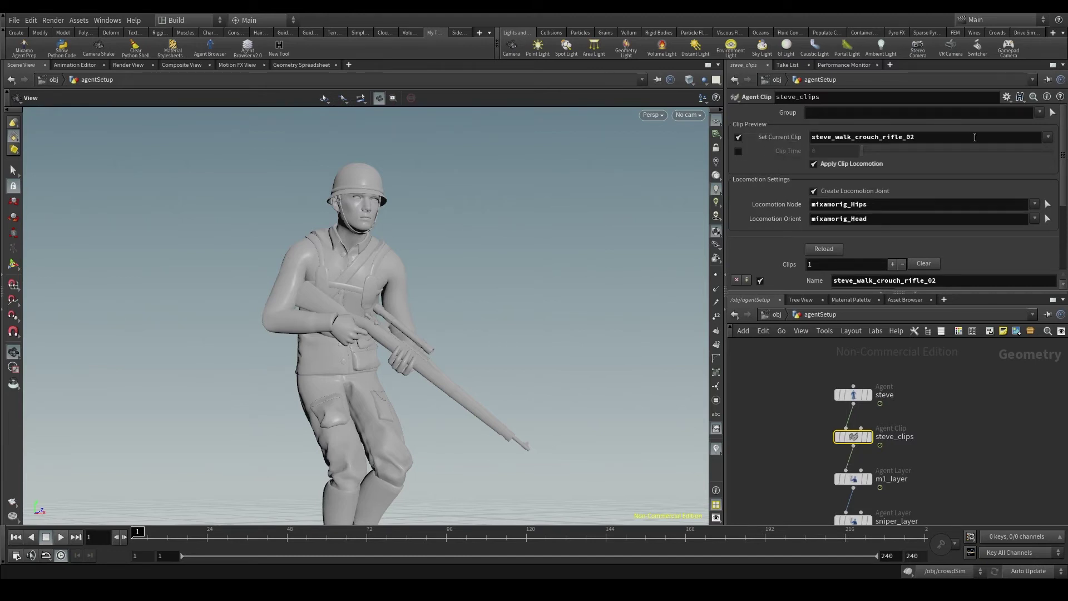
On agentedit1, try tpose_steve as the current clip, followed by steve_walk_crouch_rifle_02.
middle_click_drag(813, 451, 887, 292)
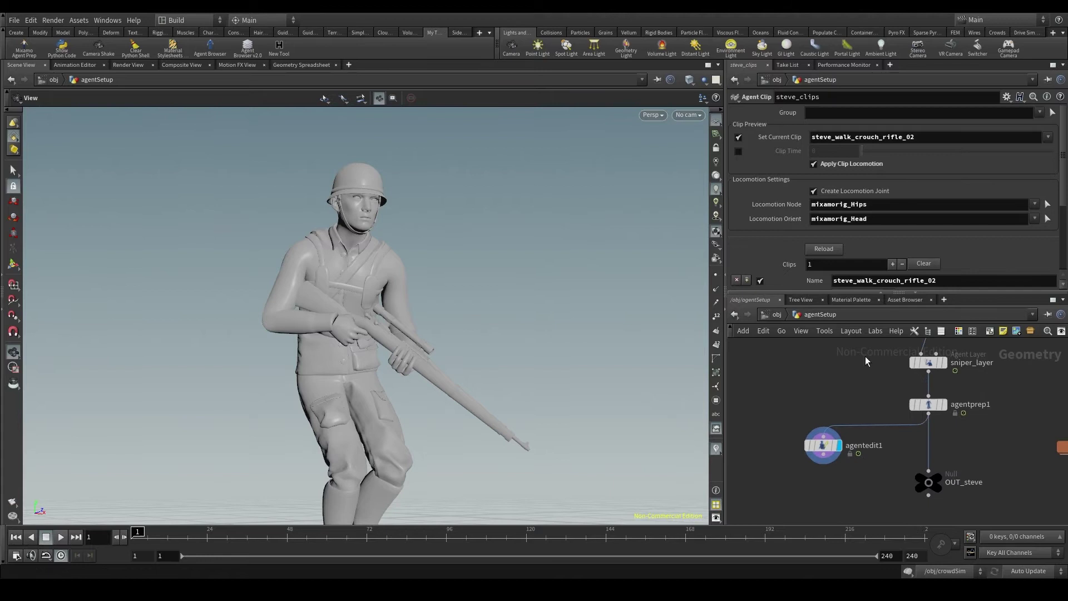
scroll(826, 450, "up", 2)
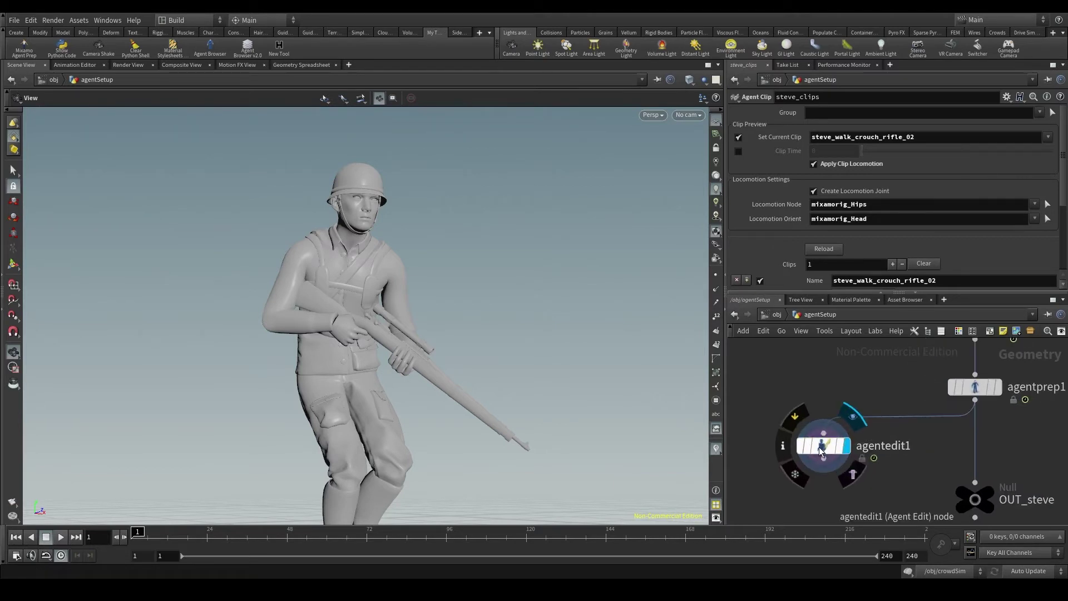
left_click(824, 446)
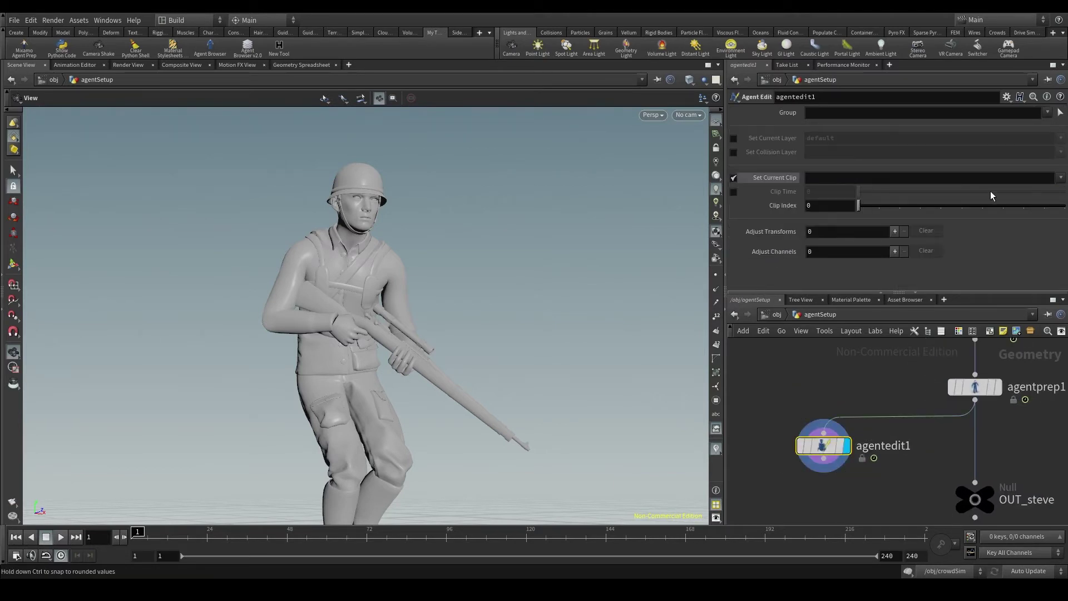
left_click(1061, 178)
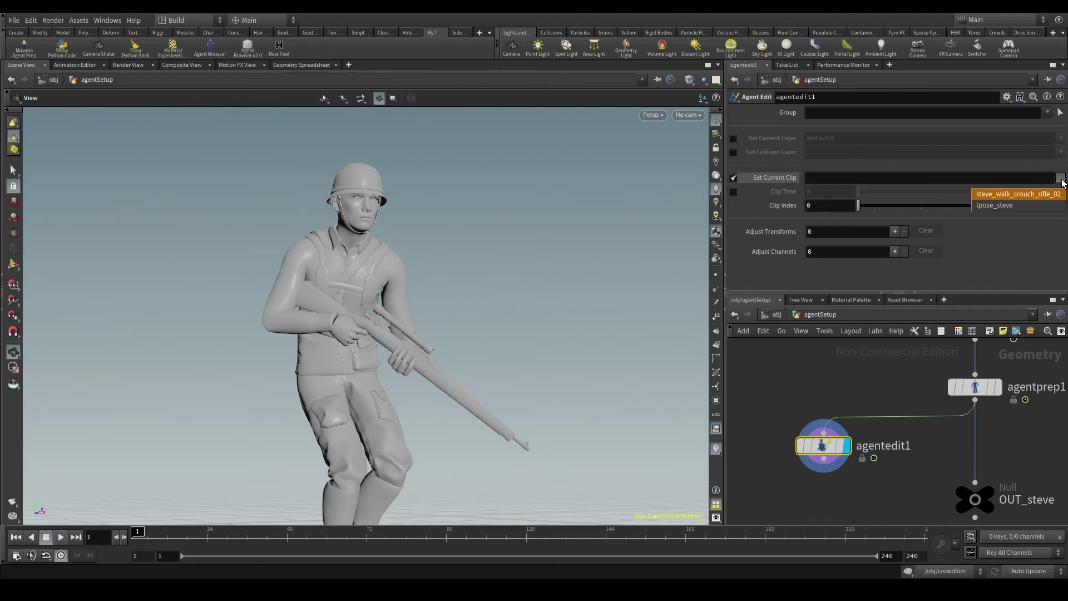
left_click(1024, 205)
left_click(1062, 177)
left_click(1007, 194)
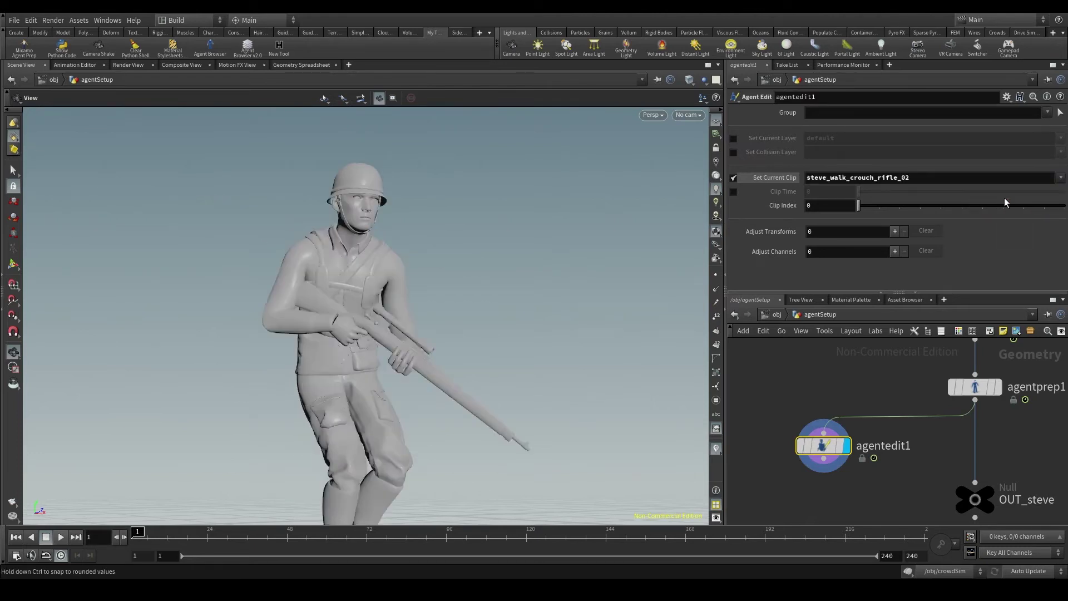
Set agentedit1's current clip to tpose_steve and turn Set Current Clip off, leaving Clip Time disabled.
left_click(1061, 178)
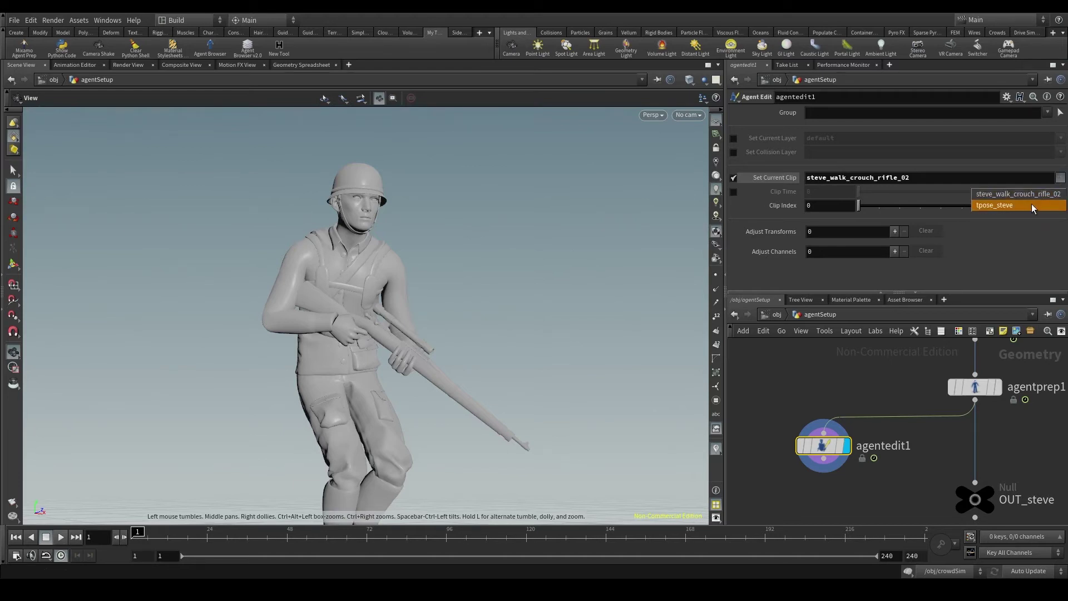
left_click(1024, 205)
left_click(733, 178)
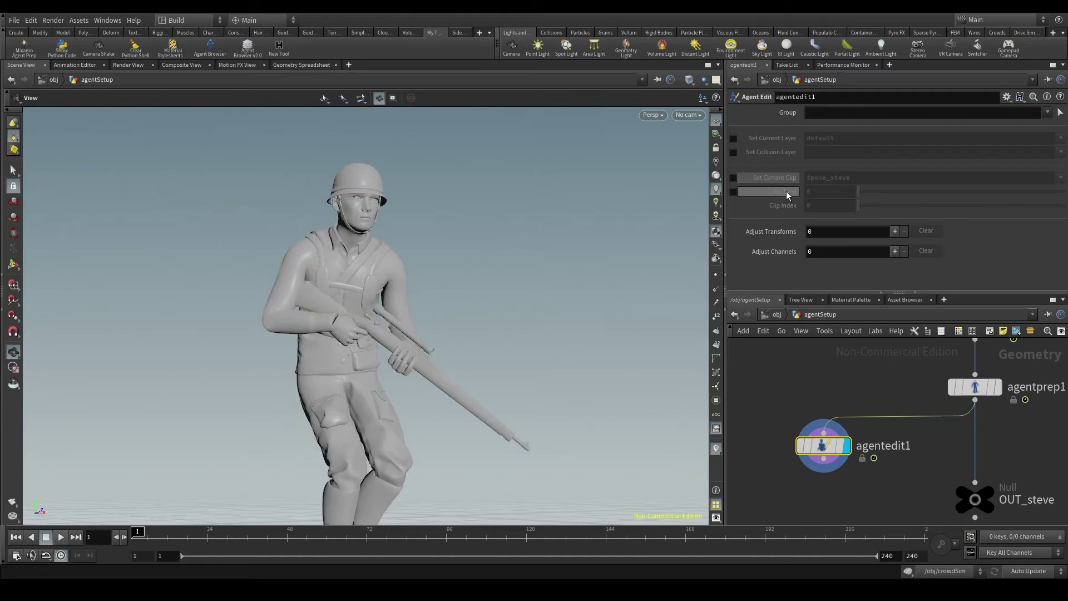
left_click(734, 192)
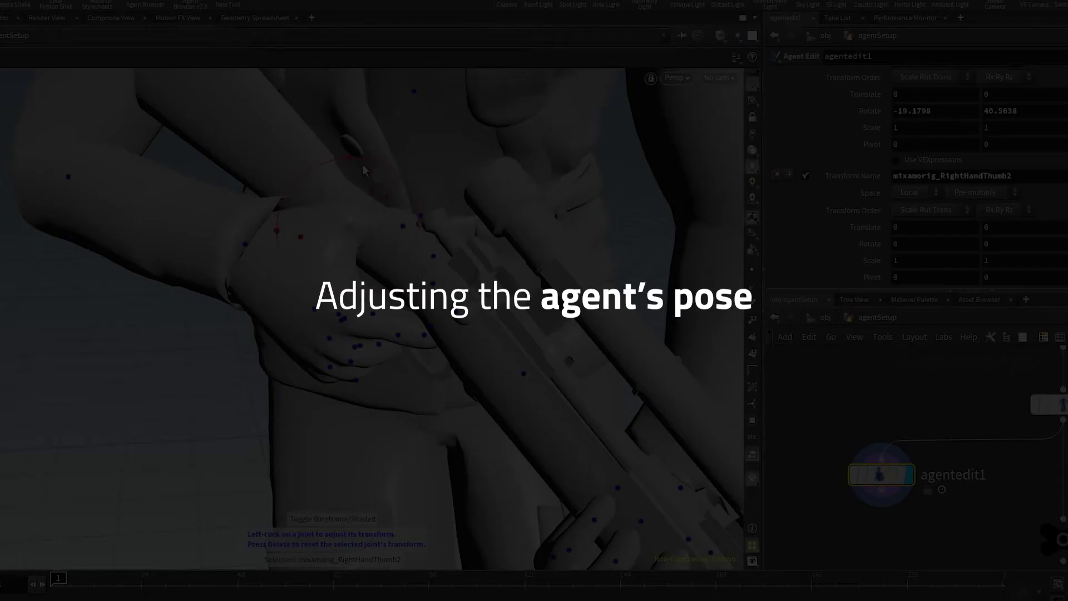
left_click_drag(363, 167, 338, 164)
key("space")
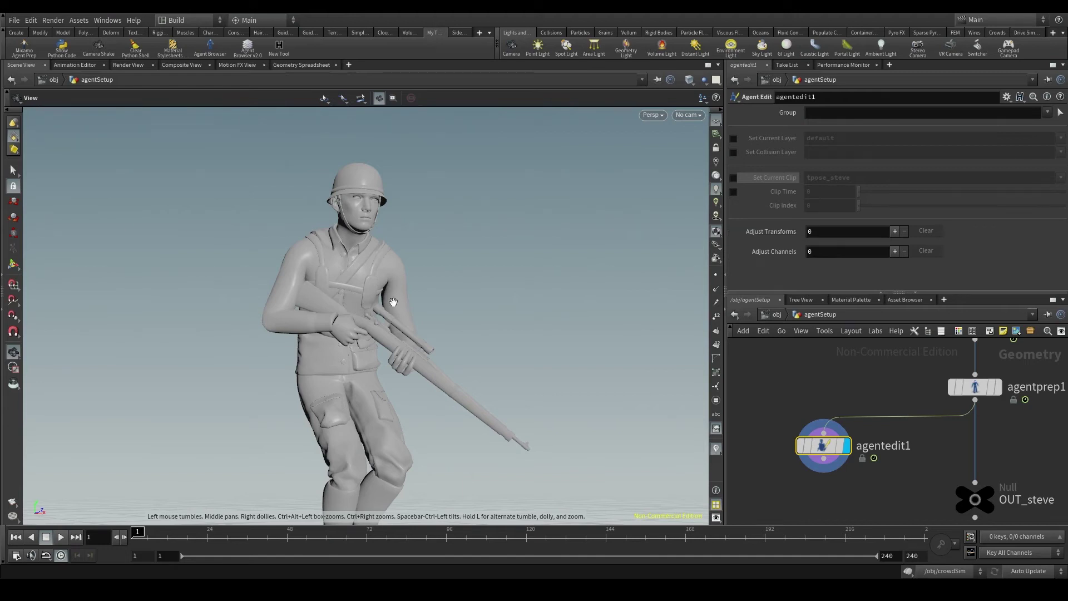
Frame the whole agent in the viewport and activate agentedit1's Agent Edit handle to show its selectable joints.
left_click_drag(340, 343, 354, 325)
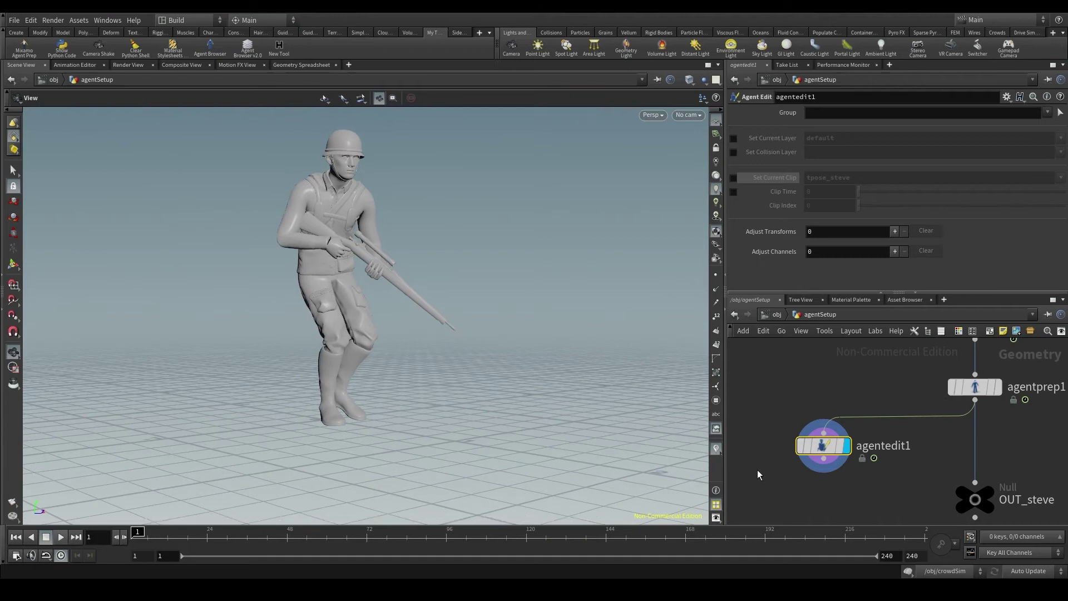
mouse_move(835, 447)
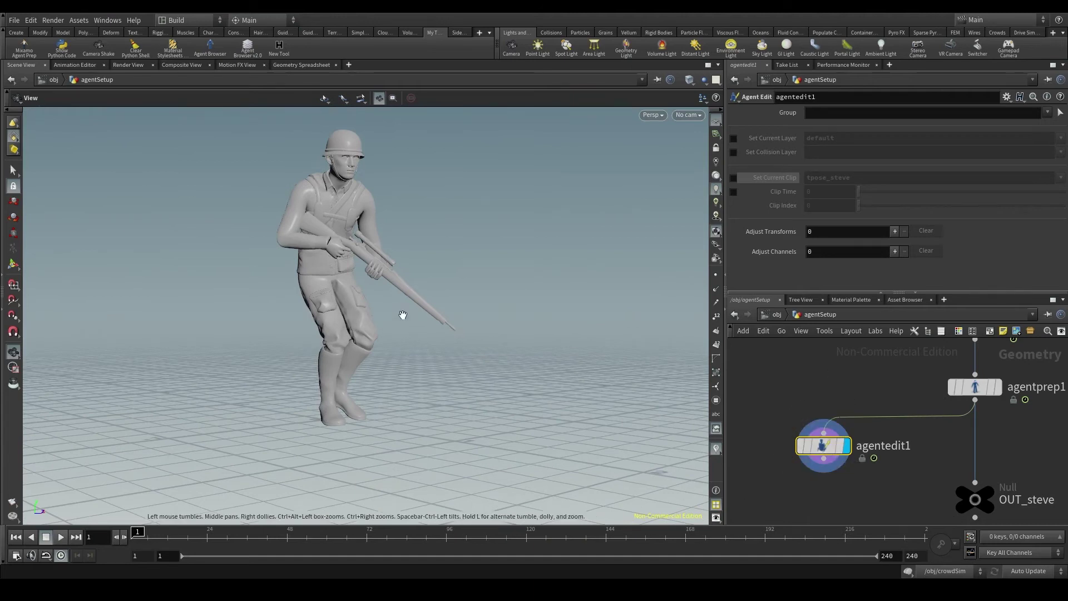
middle_click_drag(406, 313, 404, 352)
left_click_drag(379, 319, 383, 323)
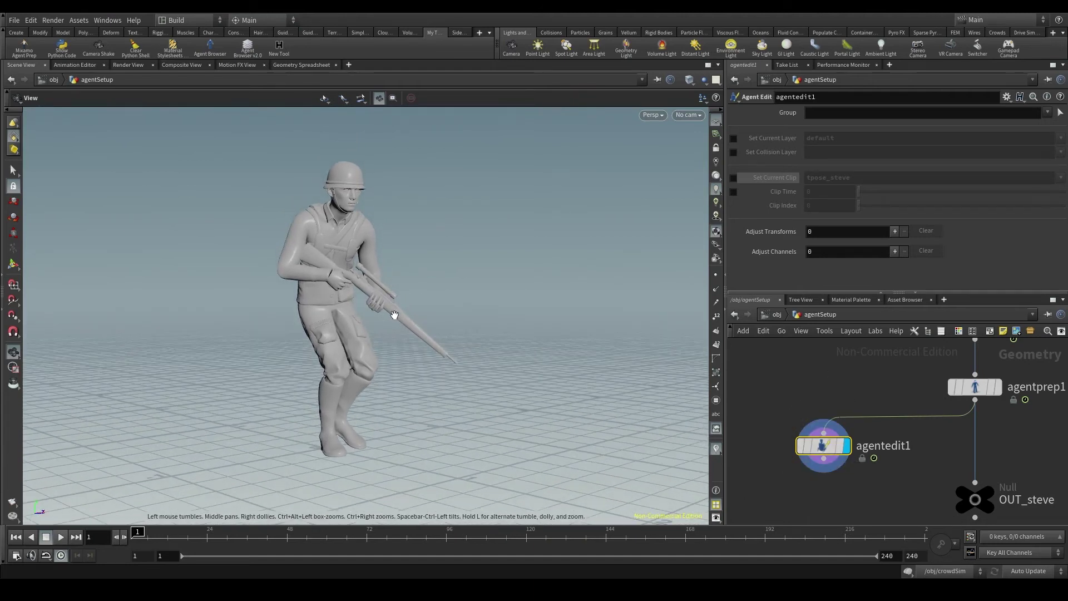
scroll(352, 257, "up", 3)
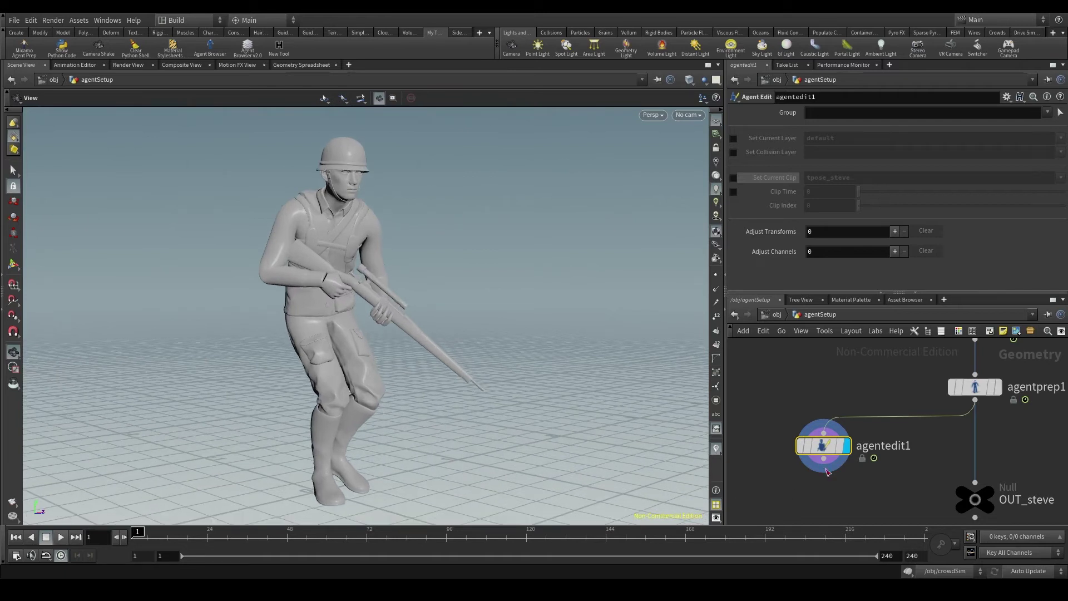
mouse_move(820, 447)
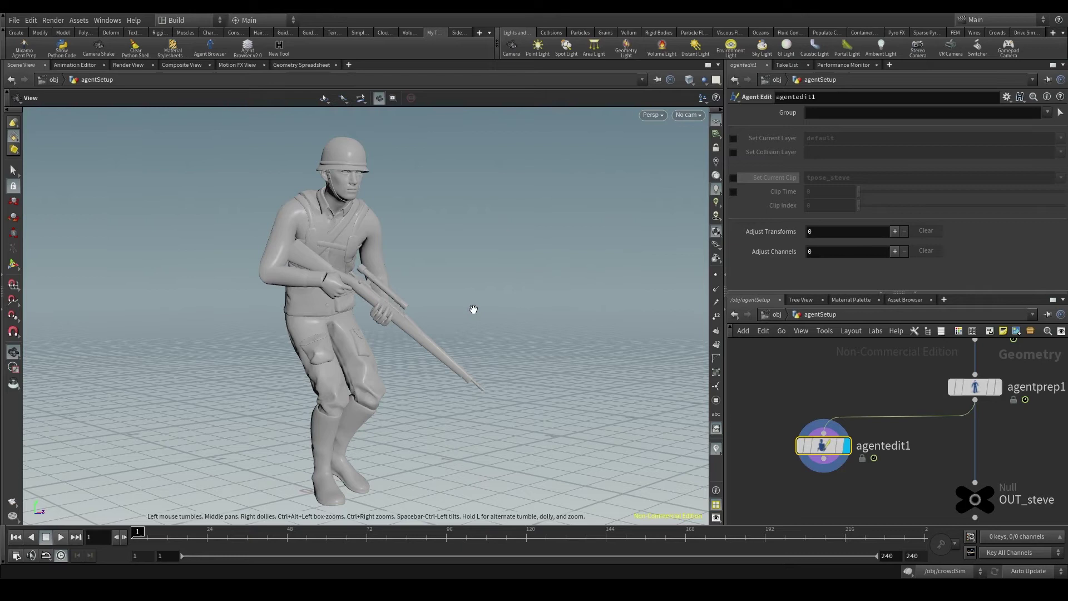
key("Return")
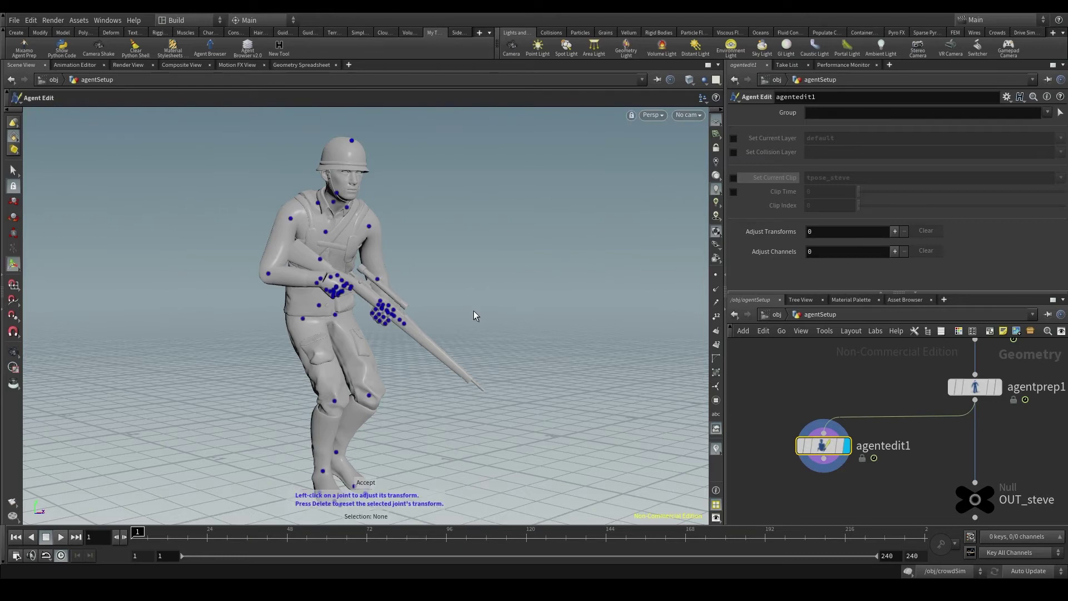
Switch the viewport to wireframe and examine the agent's skeleton and joints from another angle, comparing with shaded display.
key("space")
key("w")
left_click_drag(427, 305, 327, 305, "alt")
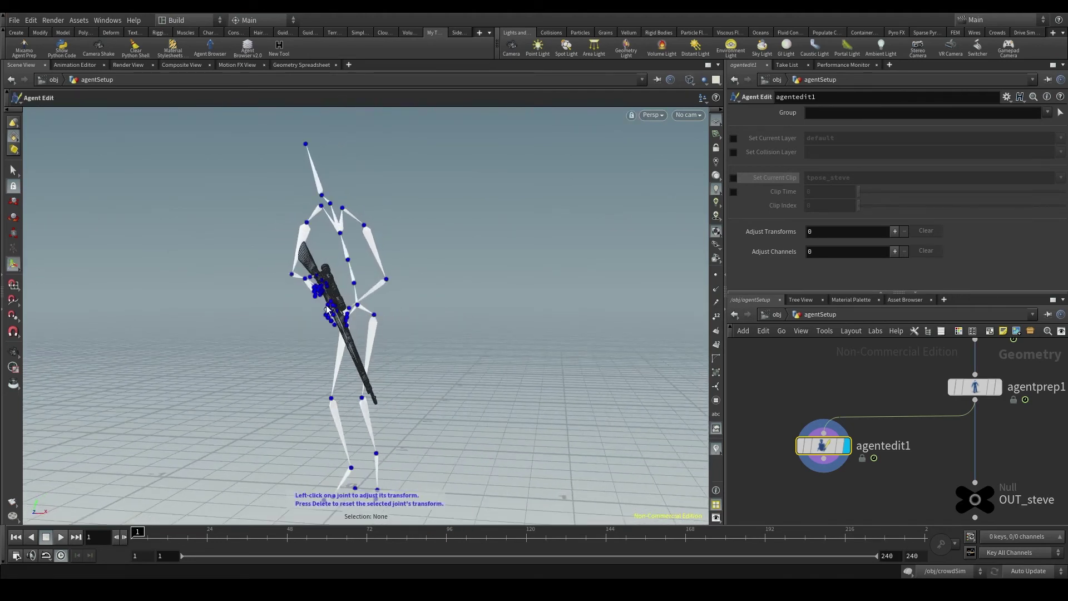
key("w")
key("w")
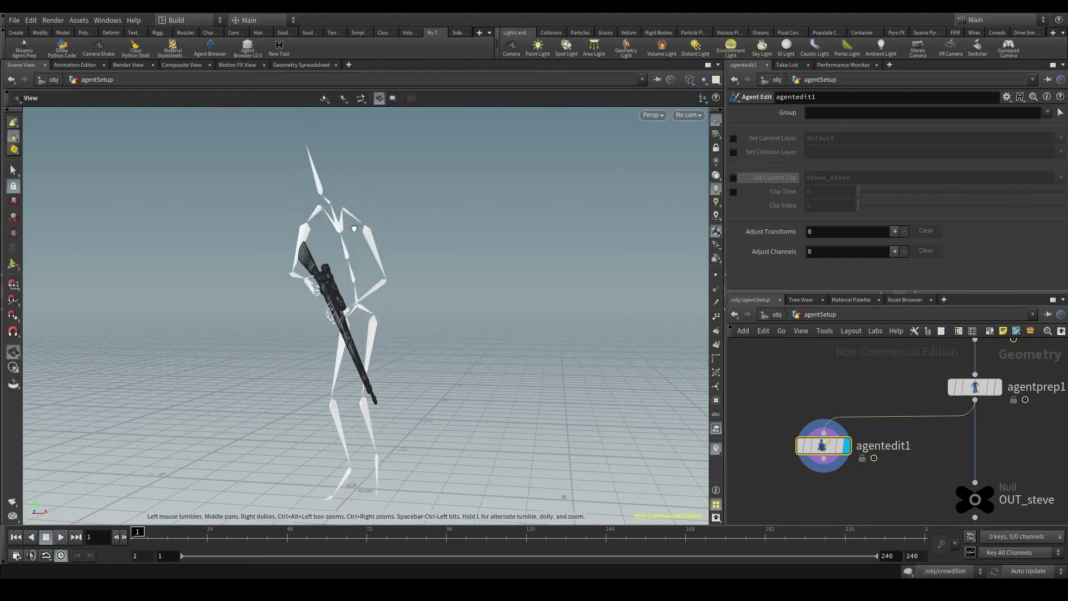
Examine the agent's skeleton and rifle in wireframe from the front and return the viewport to shaded display.
mouse_move(365, 225)
left_mouse_down("alt")
mouse_move(349, 210)
mouse_move(341, 273)
mouse_move(330, 281)
left_mouse_up("alt")
scroll(316, 156, "up", 3)
scroll(334, 205, "up", 1)
key("w")
key("w")
key("space")
scroll(349, 272, "down", 6)
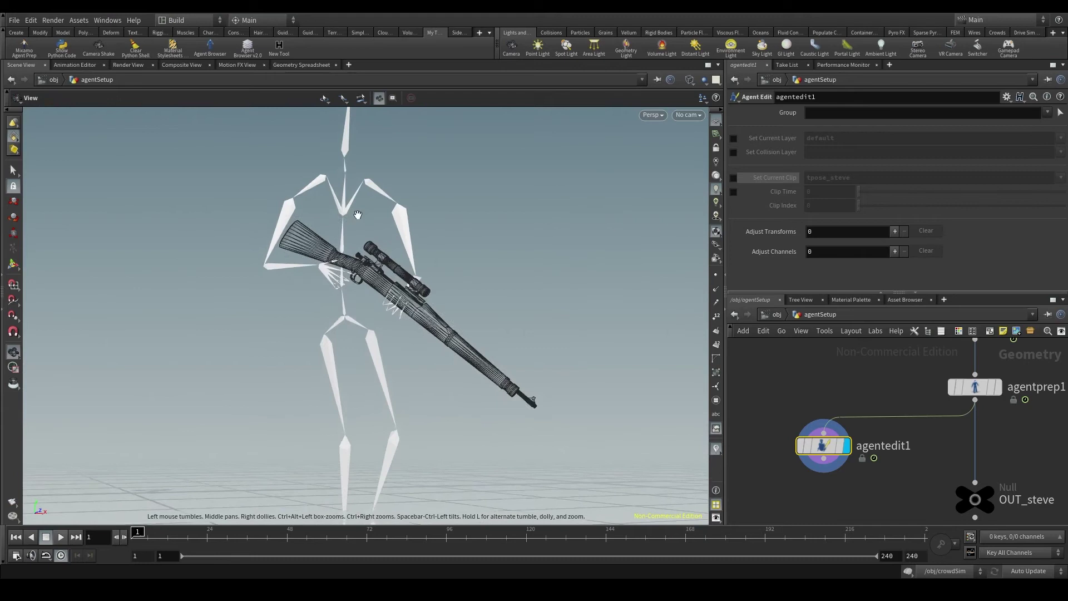
key("w")
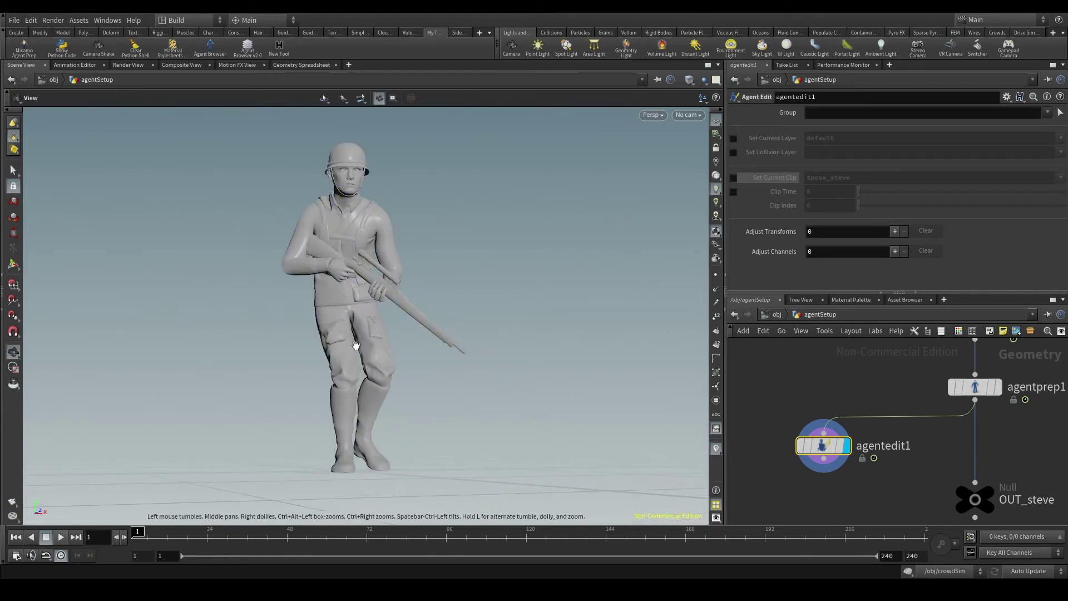
Select the right knee joint with the Agent Edit handle to add a transform adjustment for mixamorig_RightLeg.
left_click_drag(353, 346, 387, 365, "alt")
scroll(367, 397, "up", 5)
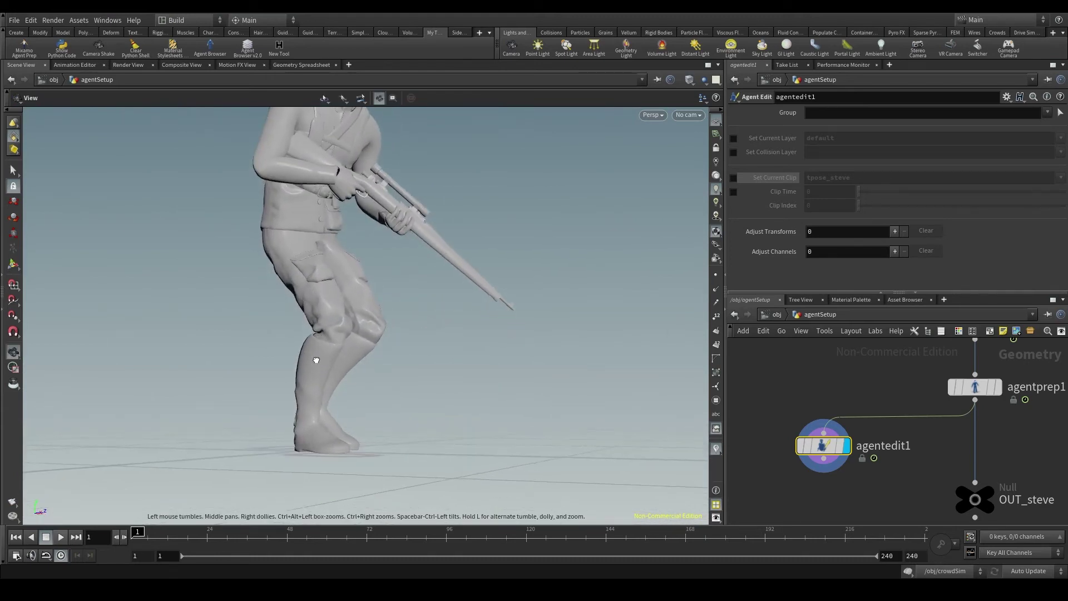
left_click(337, 329)
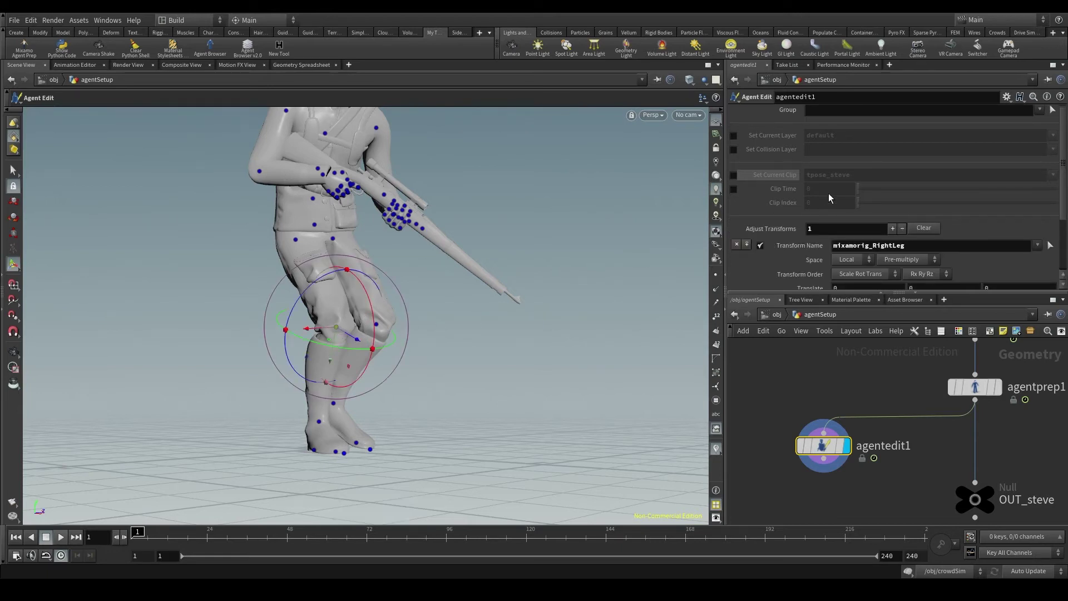
scroll(829, 197, "down", 3)
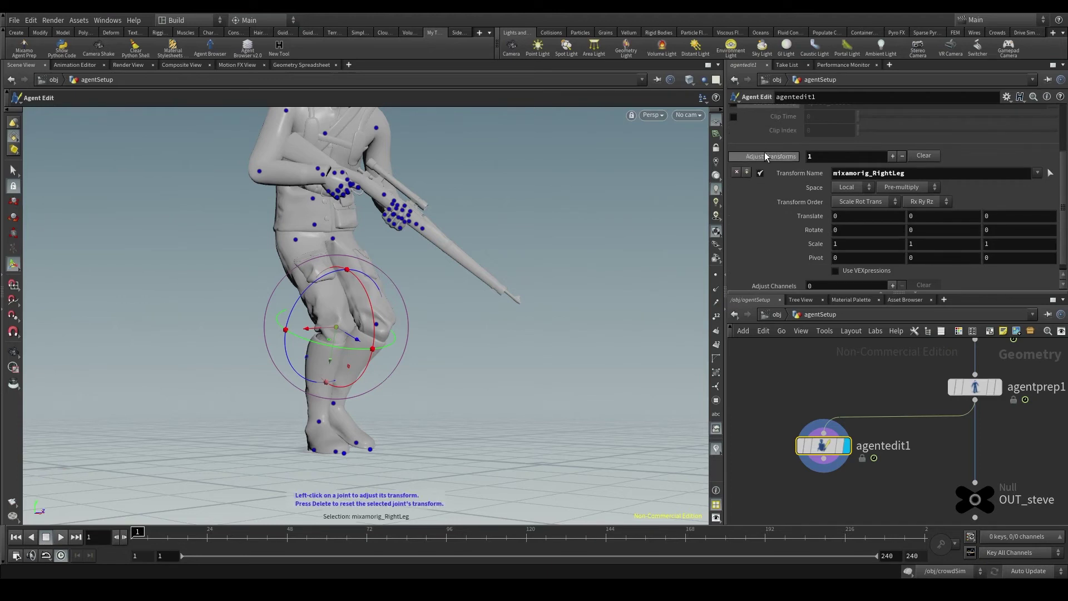
Try adjusting the mixamorig_RightLeg joint's rotation and undo the change.
left_click_drag(334, 287, 362, 290, "alt")
key("Delete")
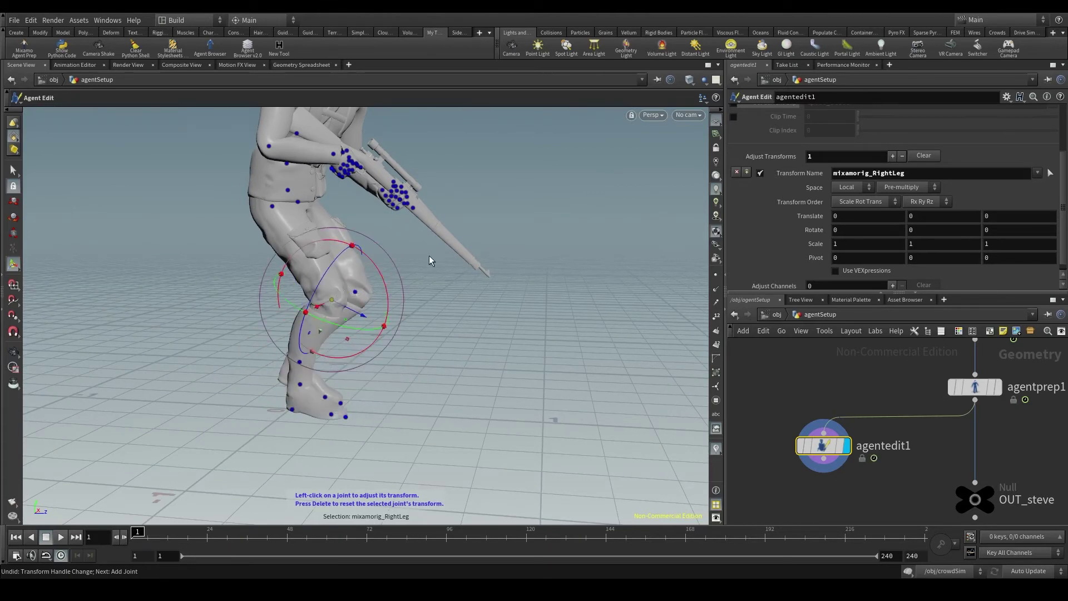
middle_click_drag(871, 230, 912, 212)
key("ctrl+z")
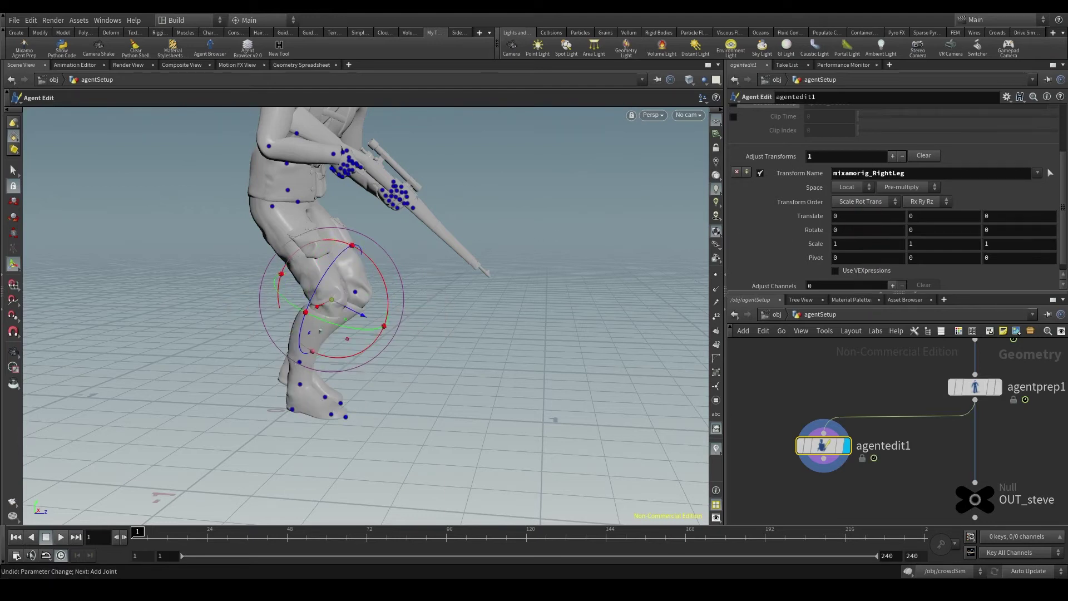
Examine the agent's right-hand grip on the rifle up close, with and without the Agent Edit joints shown.
right_click_drag(411, 290, 443, 365, "alt")
left_click_drag(444, 341, 412, 236, "alt")
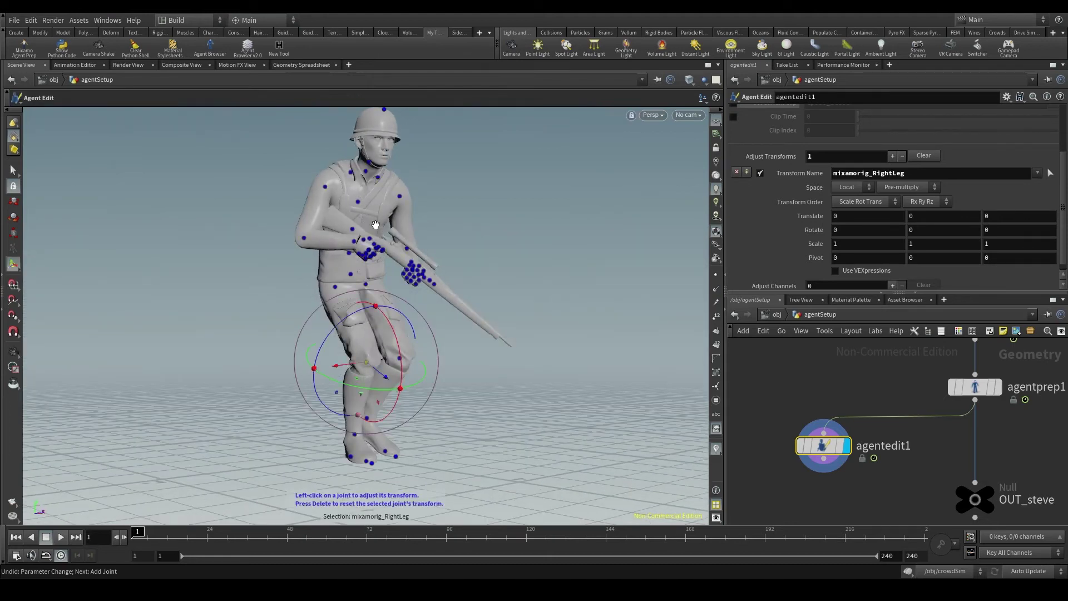
scroll(370, 237, "up", 5)
scroll(373, 235, "down", 3)
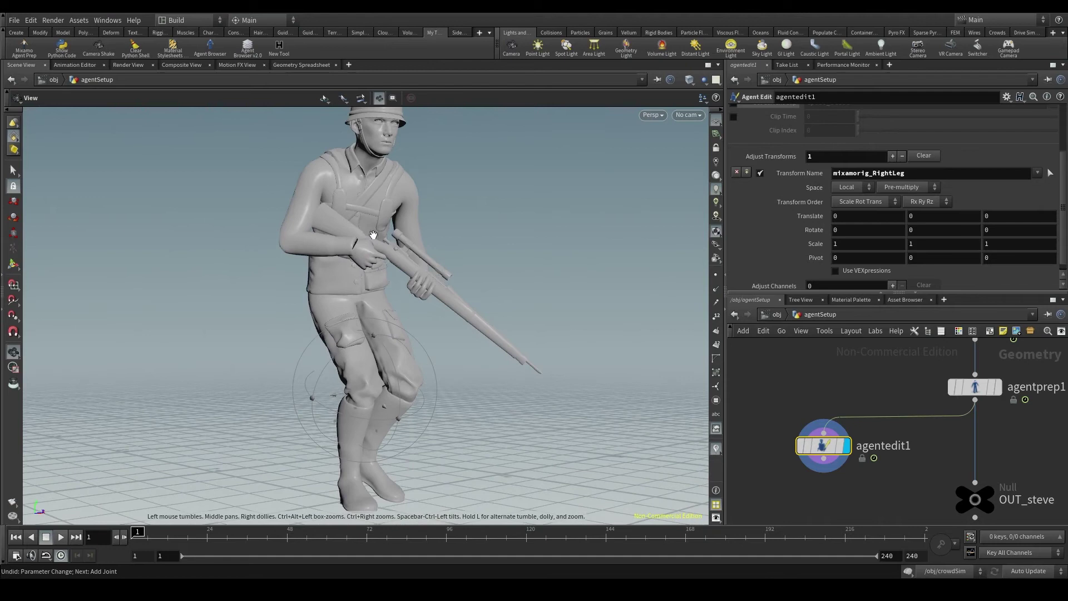
scroll(373, 235, "up", 3)
key("Return")
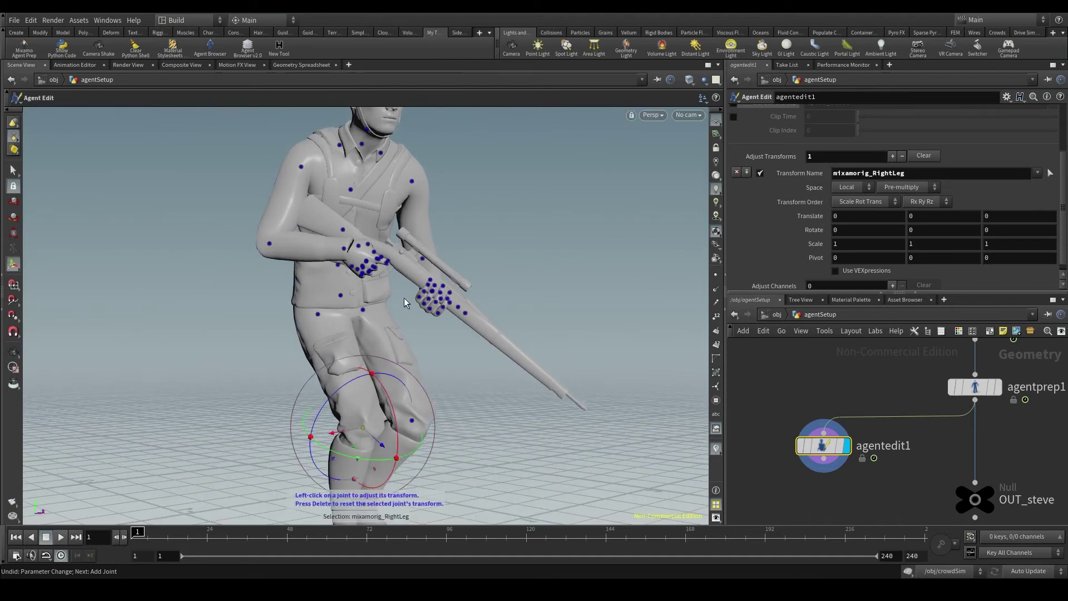
key("Escape")
scroll(345, 262, "up", 6)
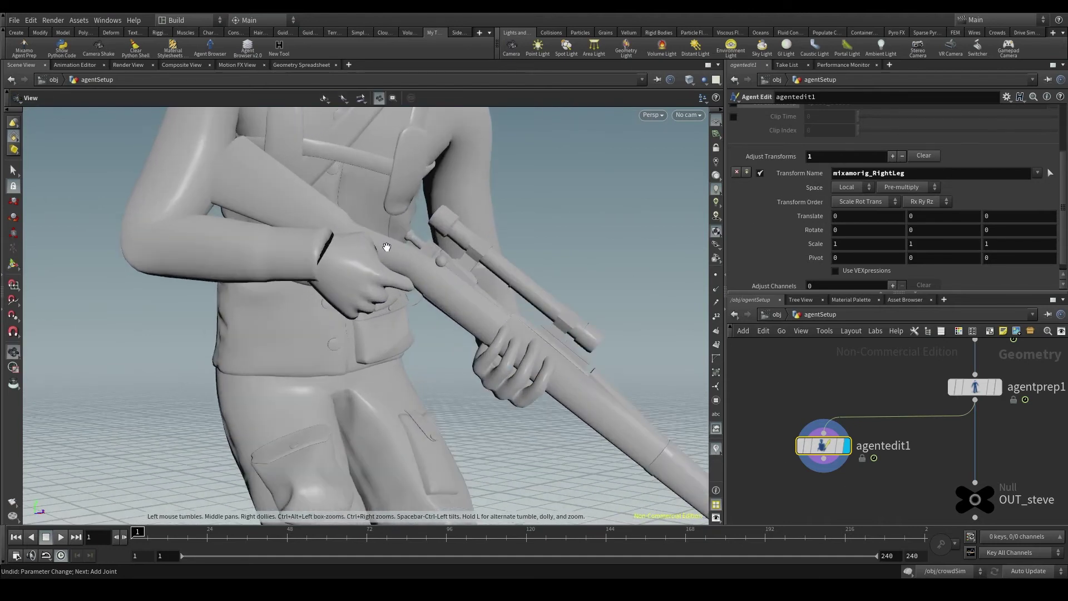
left_click_drag(331, 256, 221, 217)
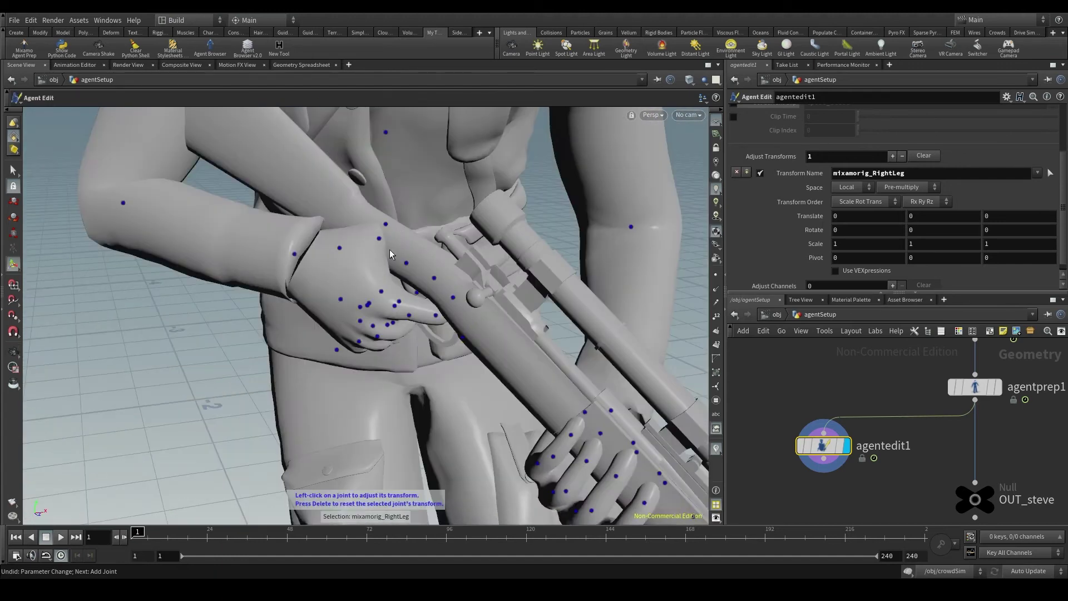
Pick the mixamorig_RightHandThumb1 joint in wireframe and rotate it to about -19.2, 40.6, -2.3 in shaded display.
key("Escape")
left_click_drag(374, 241, 376, 239)
key("Return")
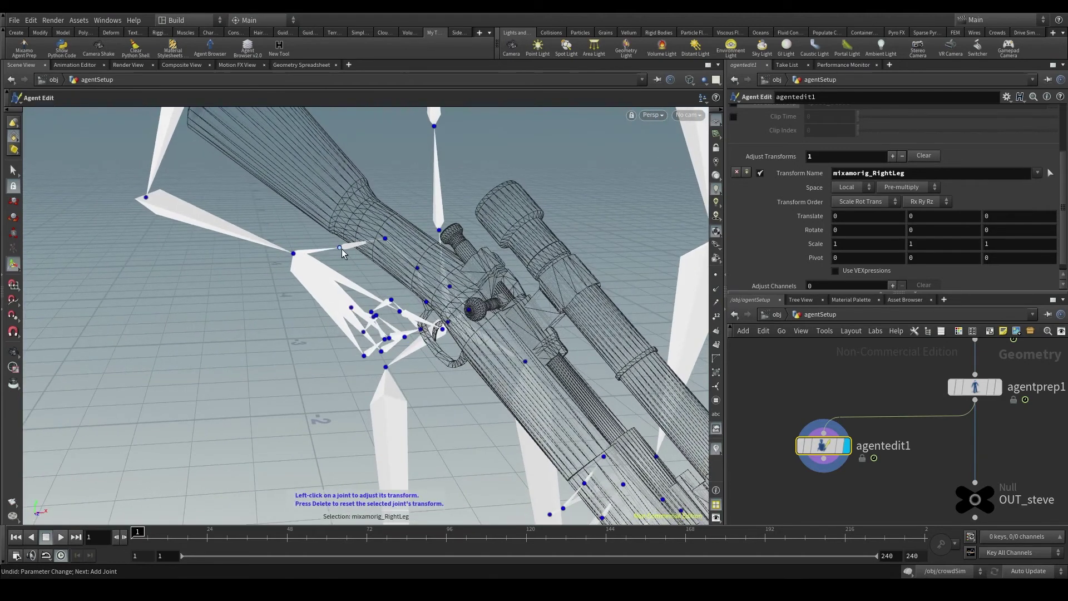
left_click(339, 248)
key("w")
mouse_move(335, 189)
left_mouse_down()
mouse_move(315, 232)
mouse_move(363, 254)
left_mouse_up()
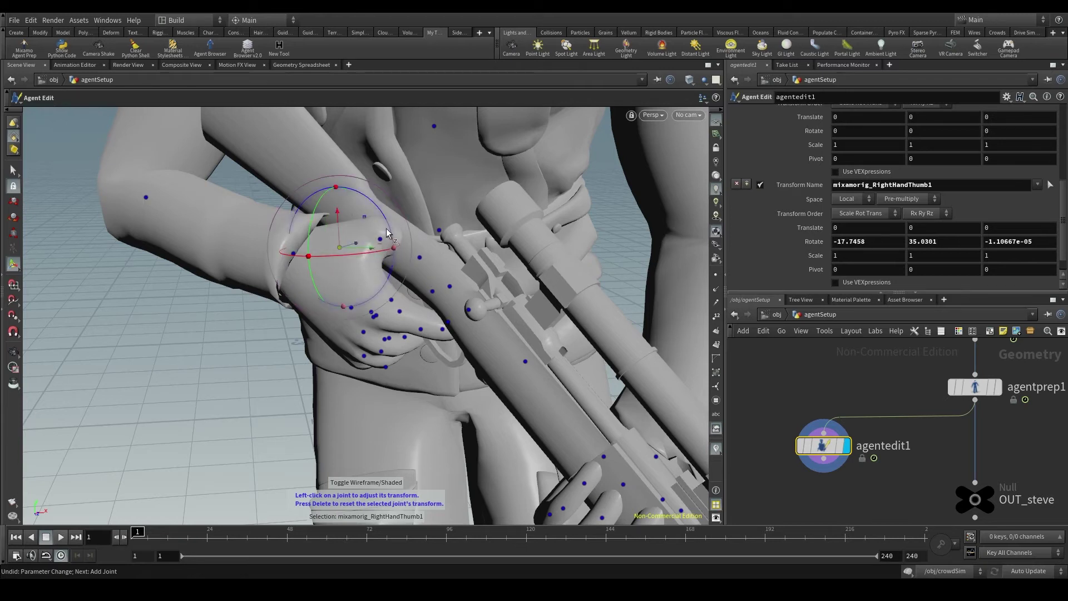
left_click_drag(320, 210, 313, 219)
Bend the thumb around the rifle by rotating mixamorig_RightHandThumb2 to about -55.6 and mixamorig_RightHandThumb3 to about 34 in Z.
left_click(381, 239)
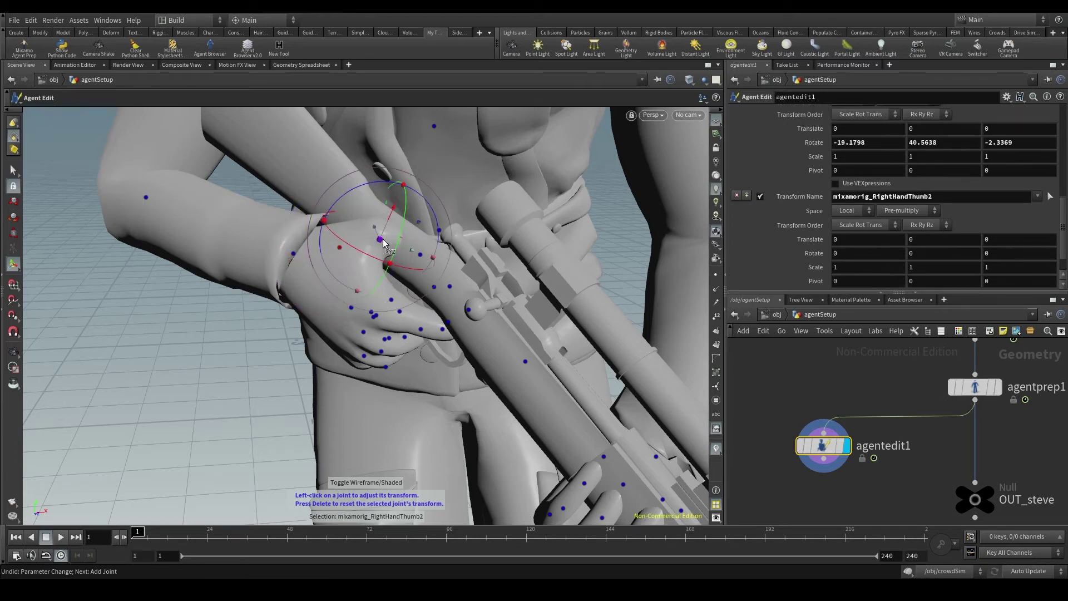
left_click_drag(406, 185, 413, 196)
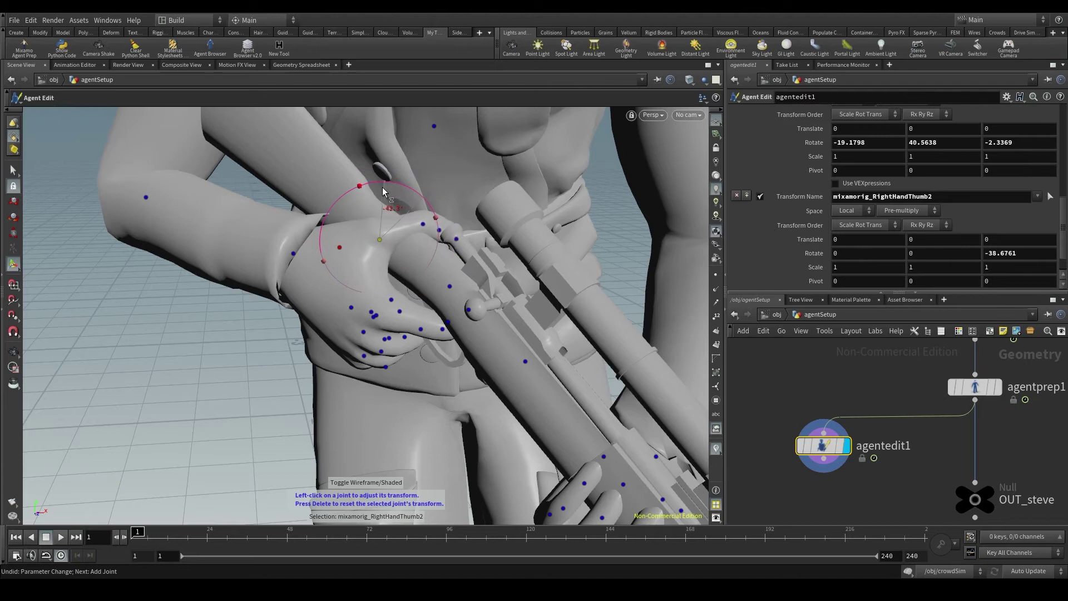
left_click_drag(398, 233, 623, 241, "alt")
scroll(387, 292, "down", 2)
scroll(386, 292, "down", 2)
left_click_drag(377, 310, 362, 308, "alt")
scroll(362, 308, "down", 2)
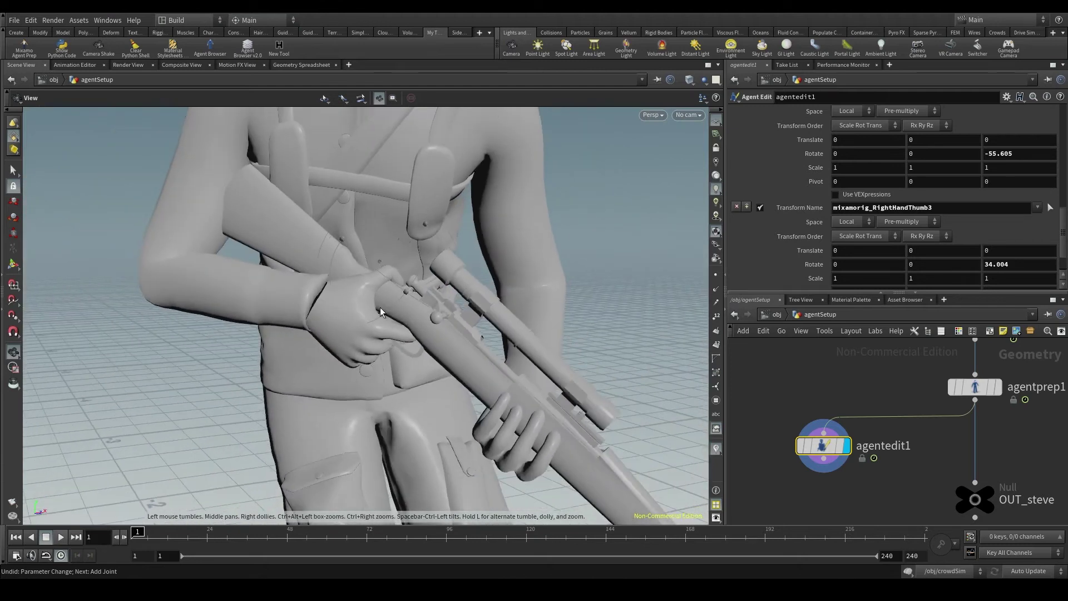
Examine the agent's whole pose with the adjusted thumb from the front and the side.
key("Escape")
scroll(405, 292, "down", 6)
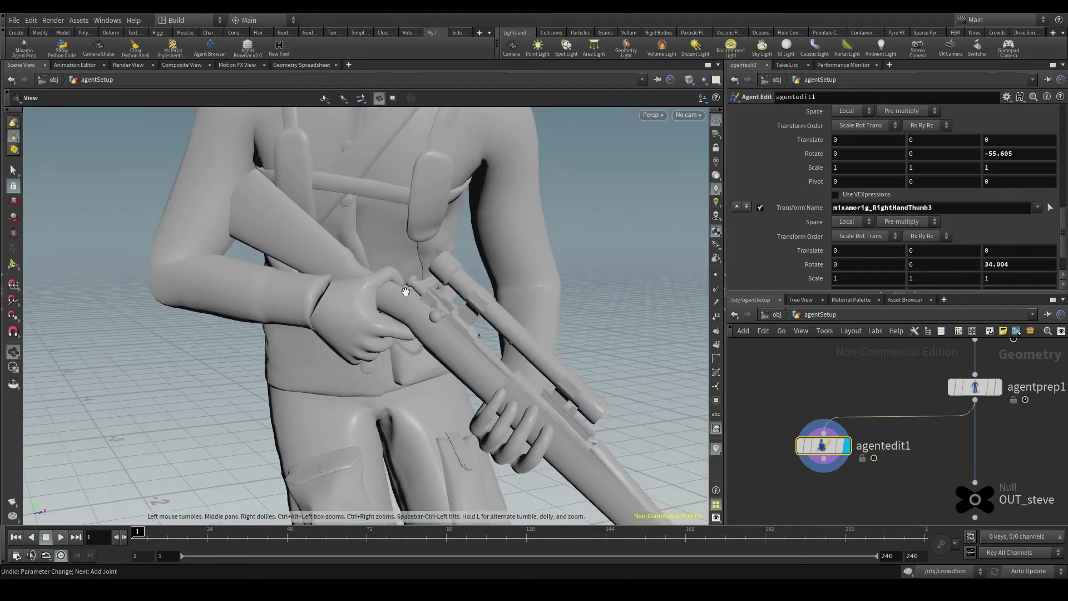
right_click_drag(465, 284, 474, 281)
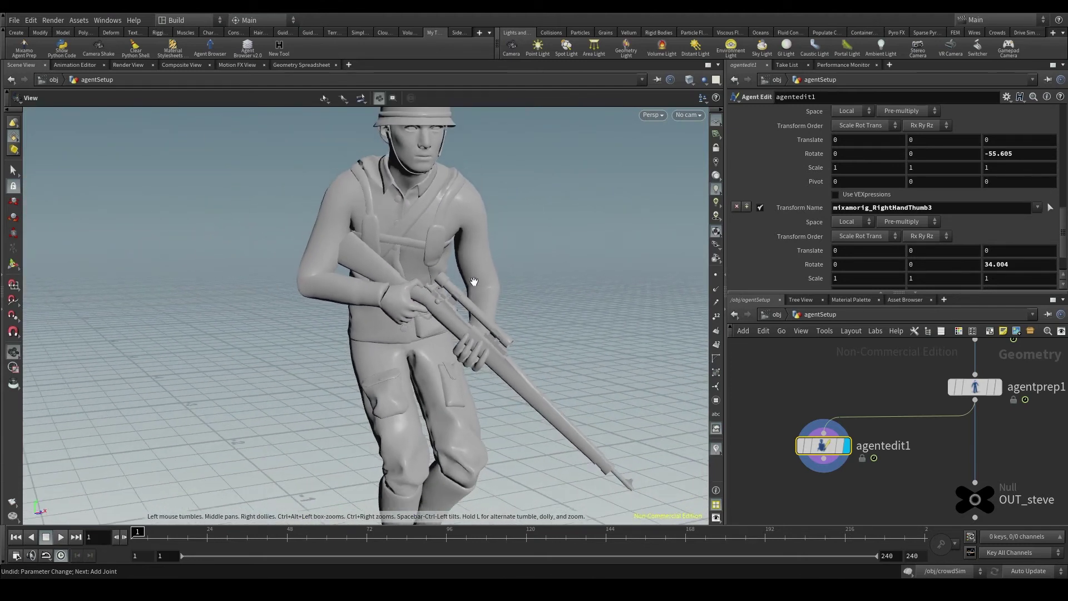
scroll(515, 265, "down", 5)
middle_click_drag(515, 265, 422, 253)
left_click_drag(422, 253, 427, 256)
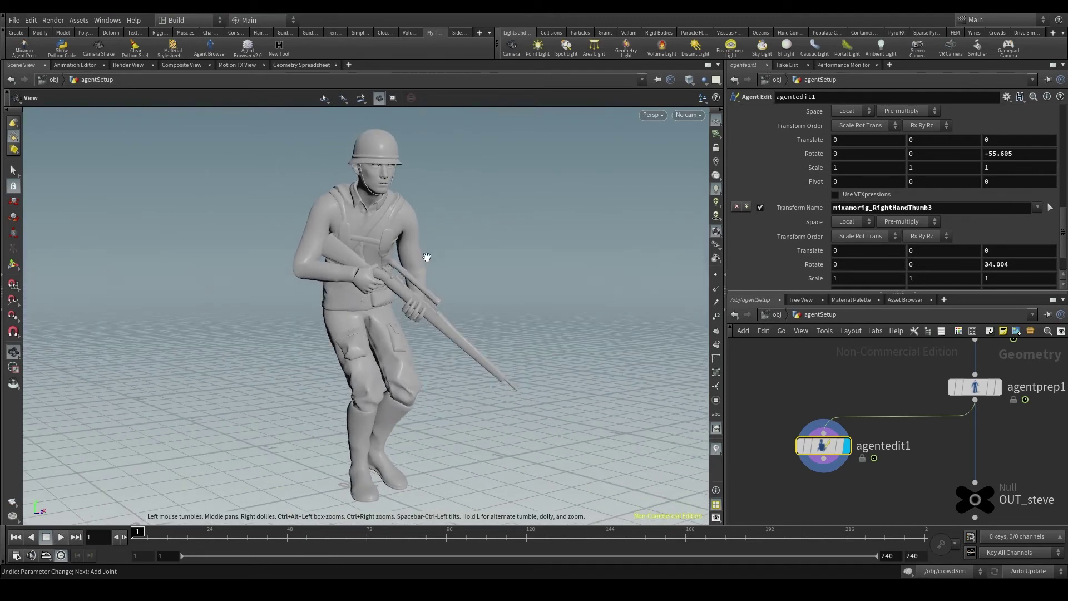
middle_click_drag(441, 263, 384, 281)
key("Return")
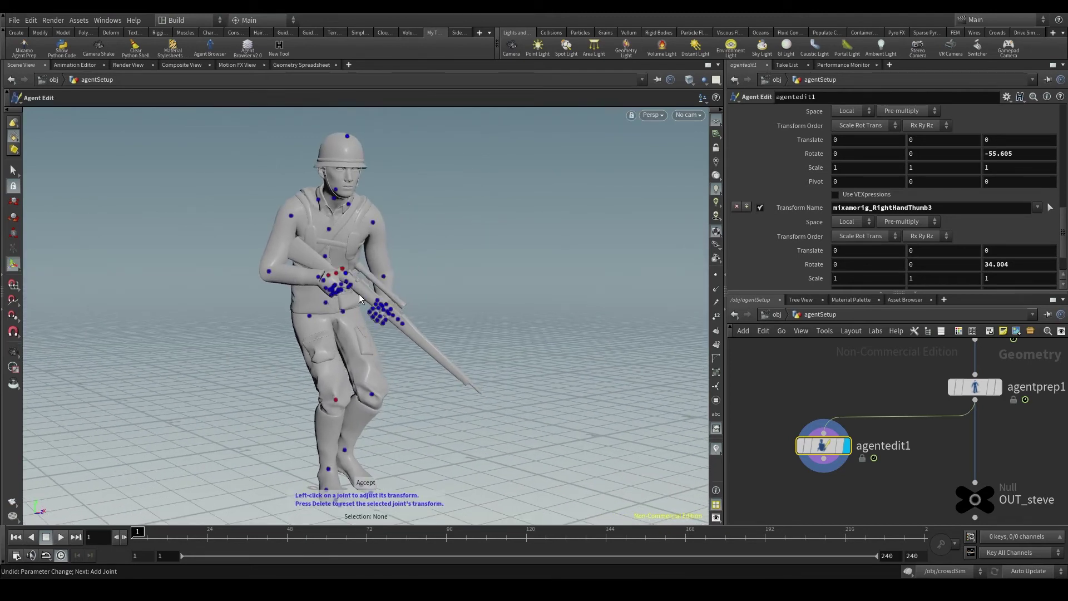
key("Escape")
left_click_drag(318, 300, 451, 302)
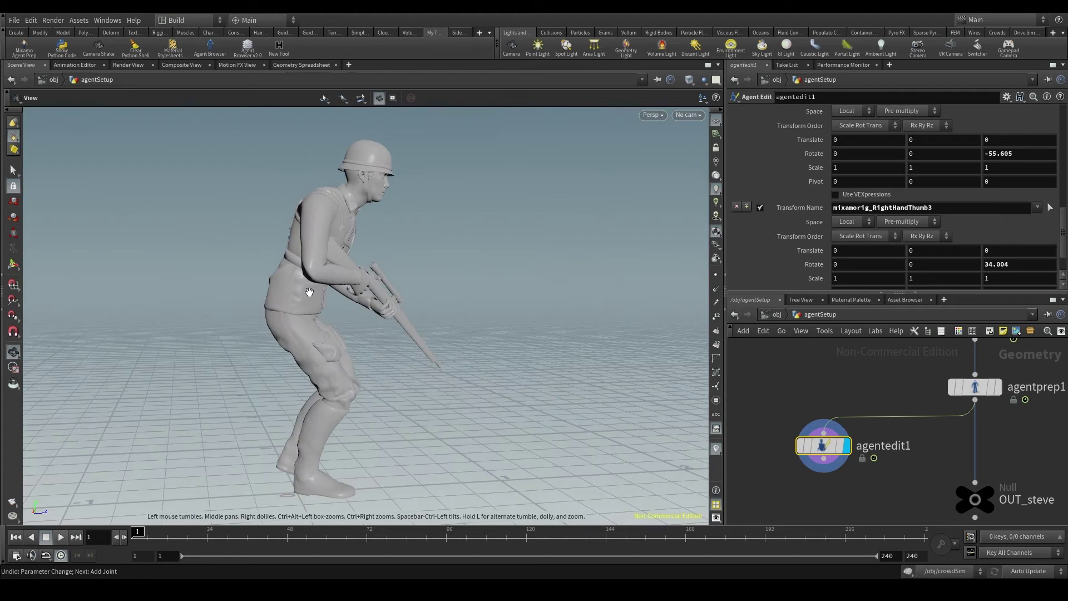
Select the mixamorig_Spine joint from behind the agent and twist it to about 46.9 degrees in Y.
scroll(301, 291, "up", 3)
left_click_drag(362, 289, 286, 279)
key("w")
key("Return")
left_click(264, 278)
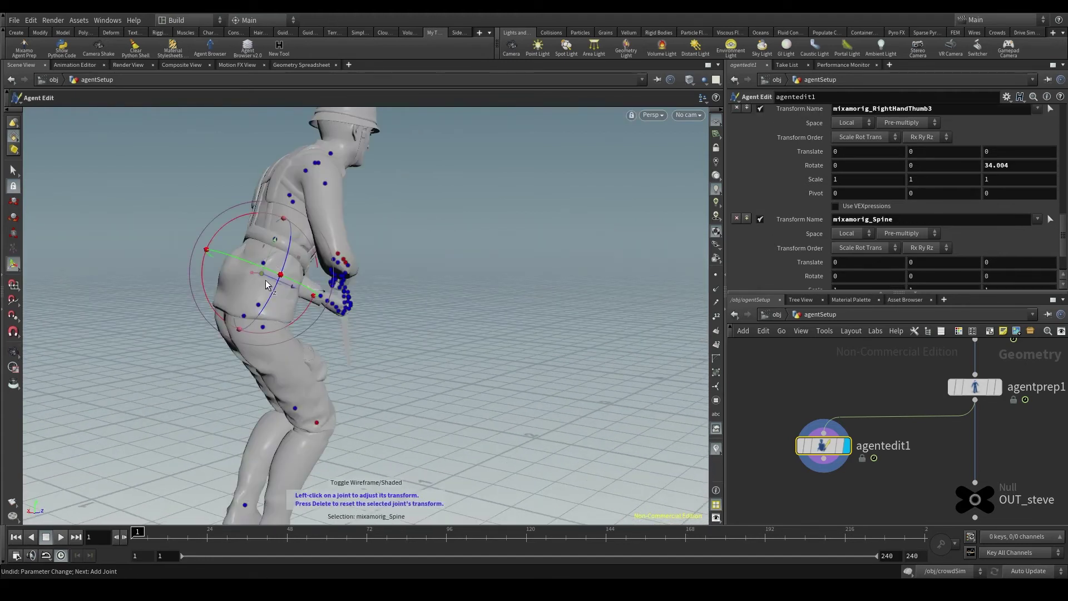
left_click_drag(245, 261, 320, 288)
Frame the agent, play the animation to check the twisted upper body, and rewind to frame 1.
key("Escape")
left_click_drag(320, 288, 95, 228)
scroll(359, 289, "down", 3)
left_click_drag(359, 289, 306, 299)
key("Escape")
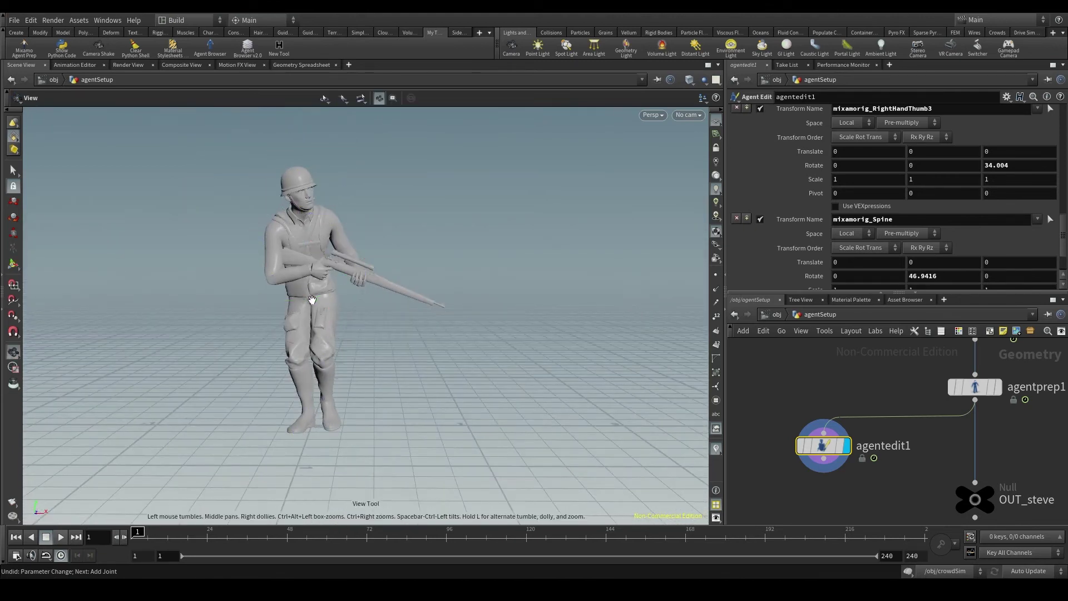
key("space+g")
left_click(61, 537)
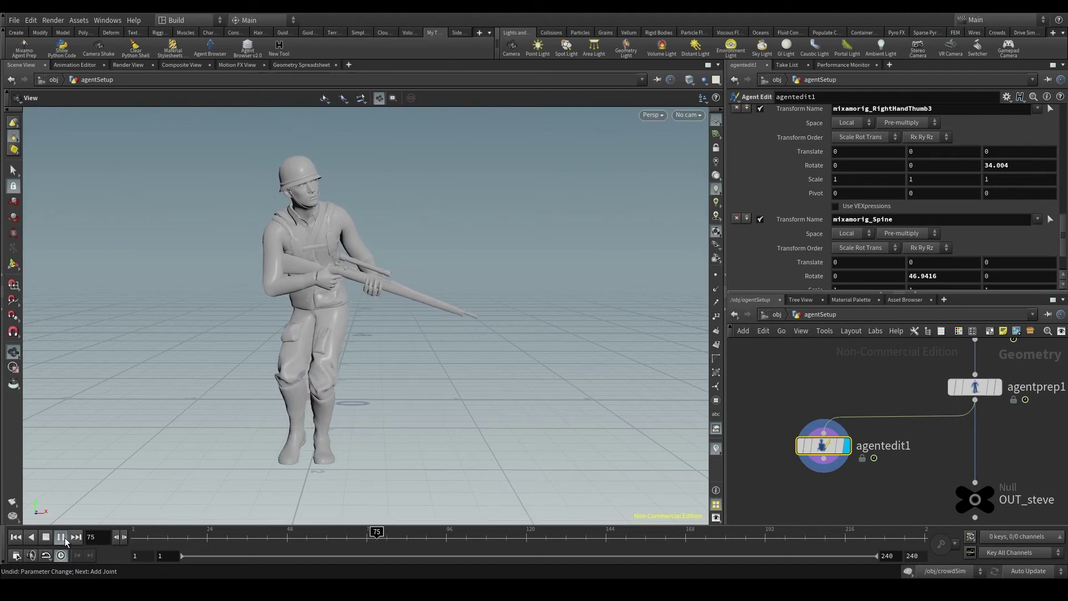
left_click(16, 537)
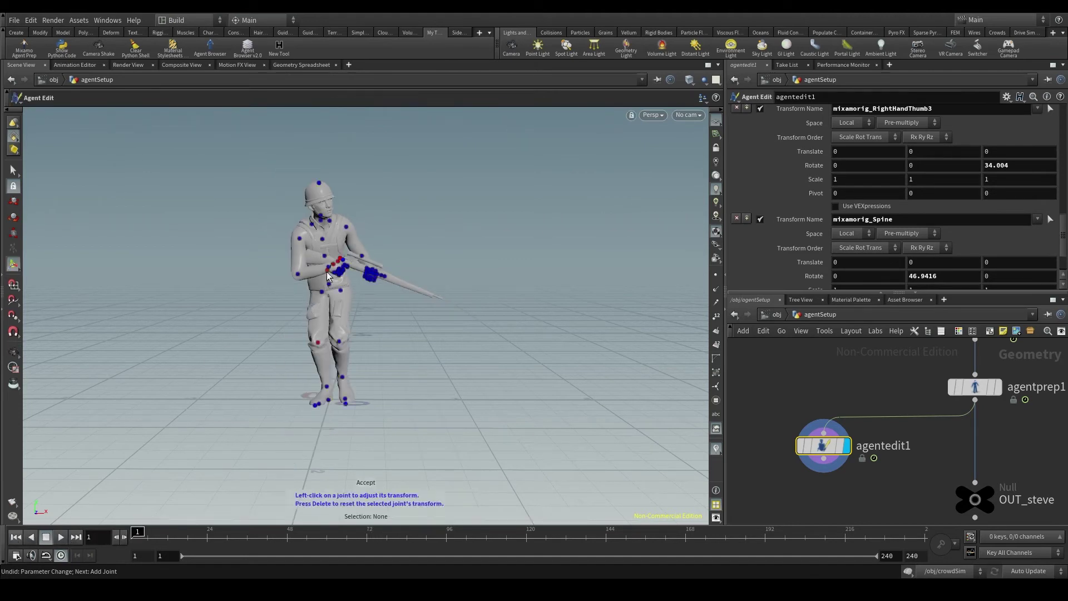
Try adjusting the mixamorig_Spine joint again from behind, and clear all of agentedit1's transform adjustments.
scroll(319, 274, "up", 8)
left_click_drag(320, 288, 229, 281, "alt")
scroll(191, 257, "up", 5)
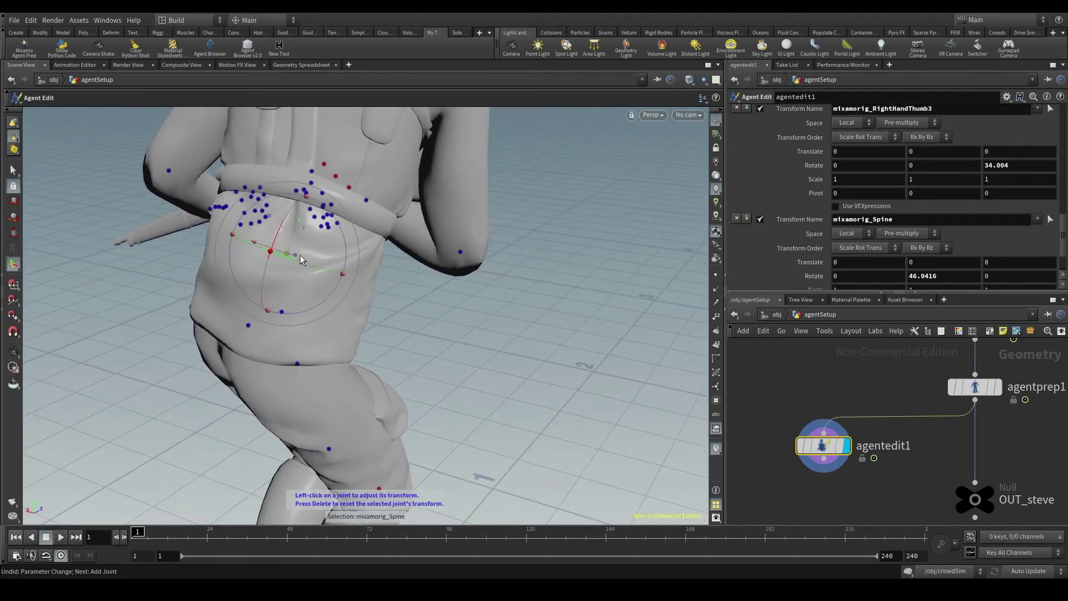
left_click_drag(300, 255, 202, 317)
left_click_drag(203, 317, 377, 261, "alt")
right_click_drag(377, 261, 144, 367)
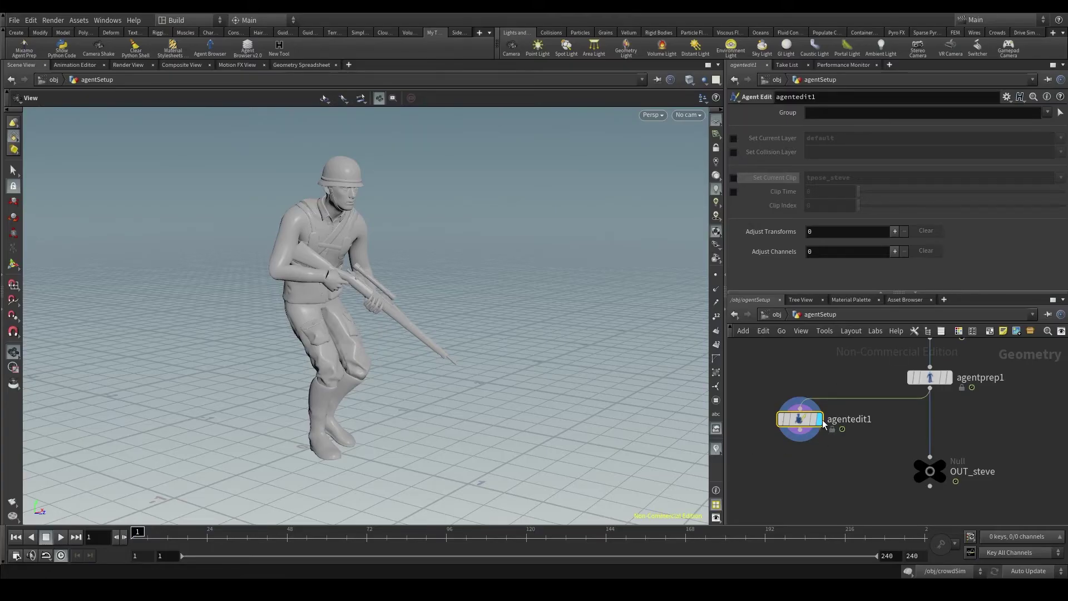
Return to object level, look over the crowd on the terrain, and open the crowdSim_cache network.
key("h")
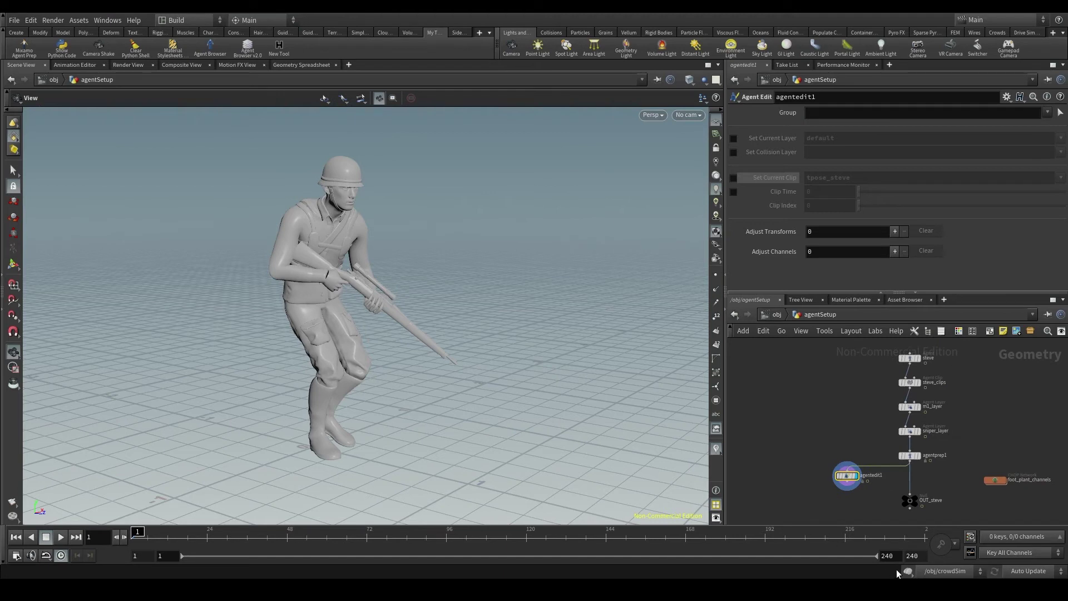
scroll(868, 502, "up", 5)
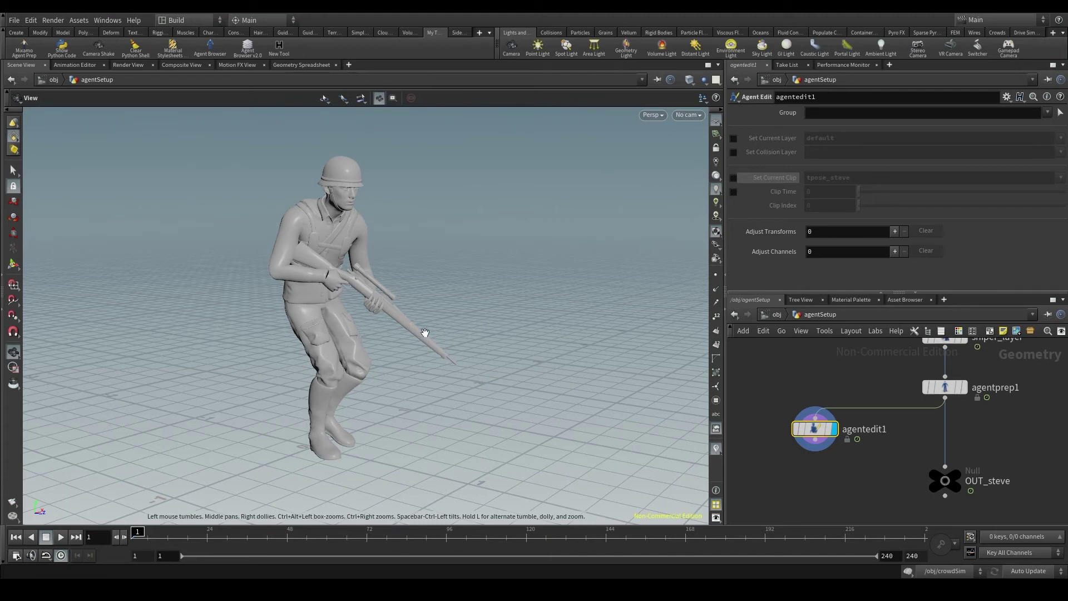
left_click(771, 315)
left_click(816, 488)
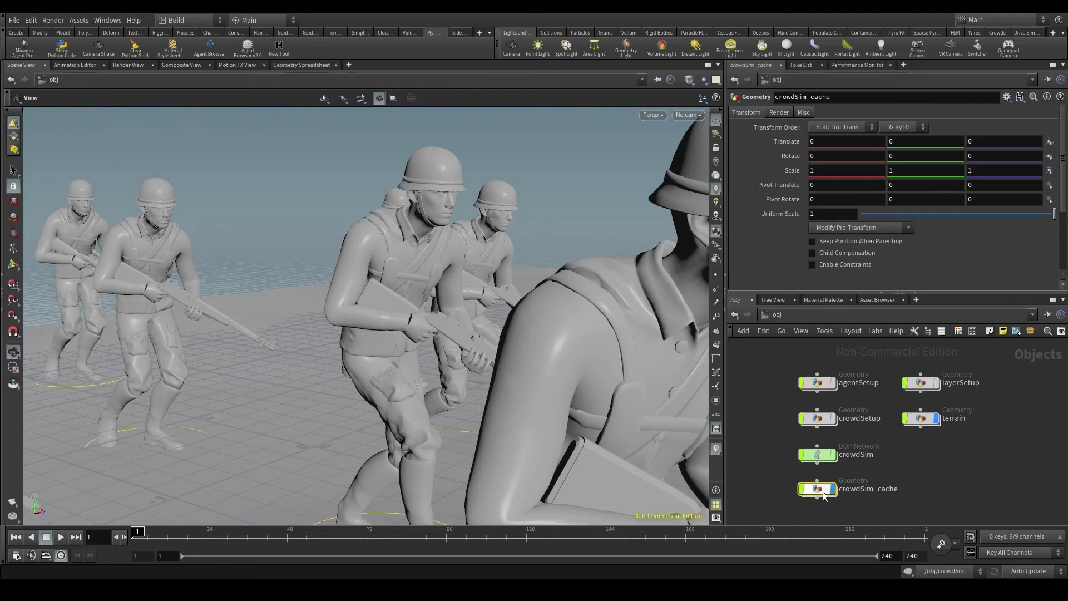
scroll(483, 374, "down", 5)
scroll(389, 313, "down", 8)
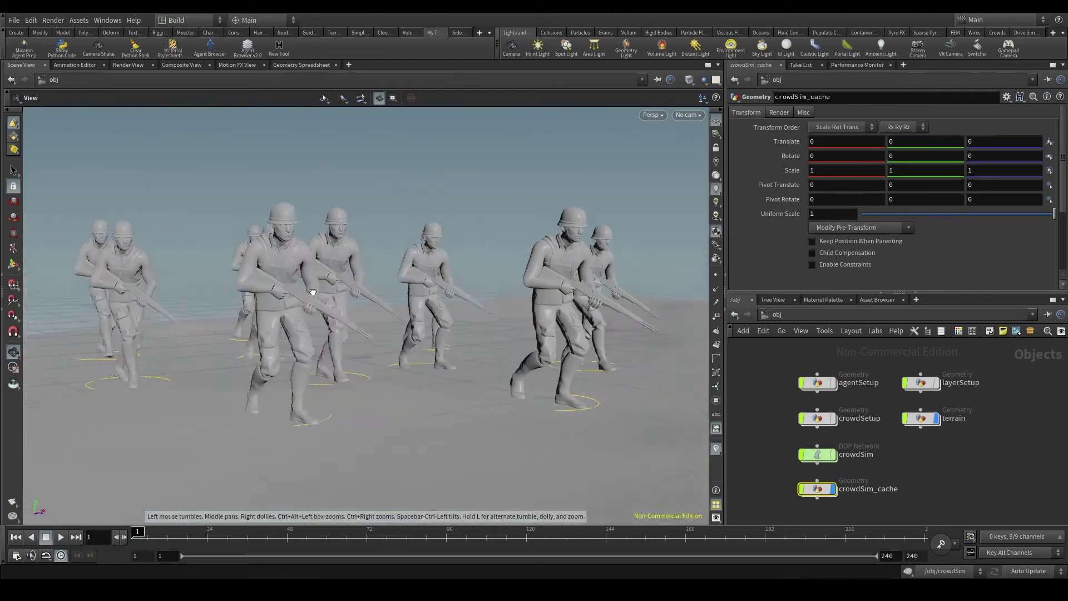
mouse_move(361, 330)
left_mouse_down()
mouse_move(441, 353)
mouse_move(353, 331)
left_mouse_up()
double_click(889, 483)
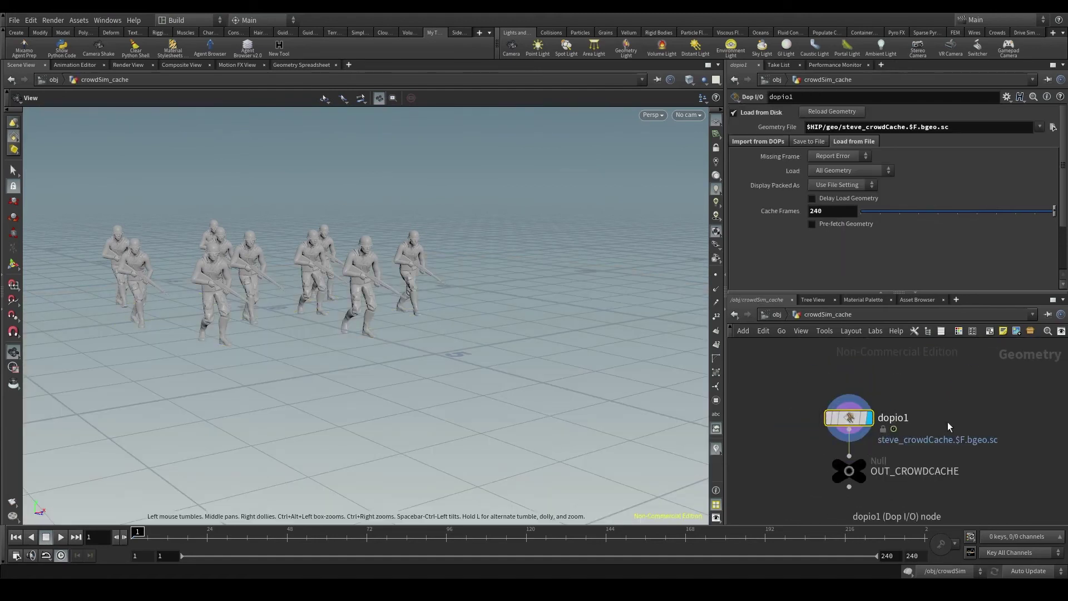
Play the cached crowd simulation while viewing the soldiers from the front, and stop playback.
key("Up")
left_click_drag(432, 274, 342, 286)
middle_click_drag(449, 281, 376, 270)
left_click_drag(419, 310, 418, 296)
right_click_drag(422, 365, 127, 497)
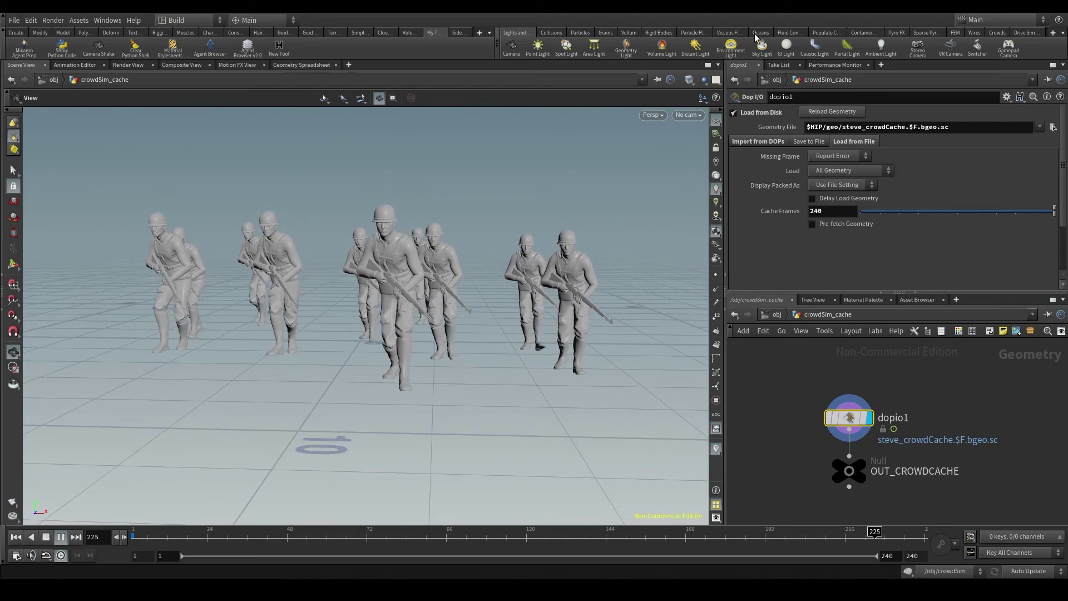
left_click(60, 537)
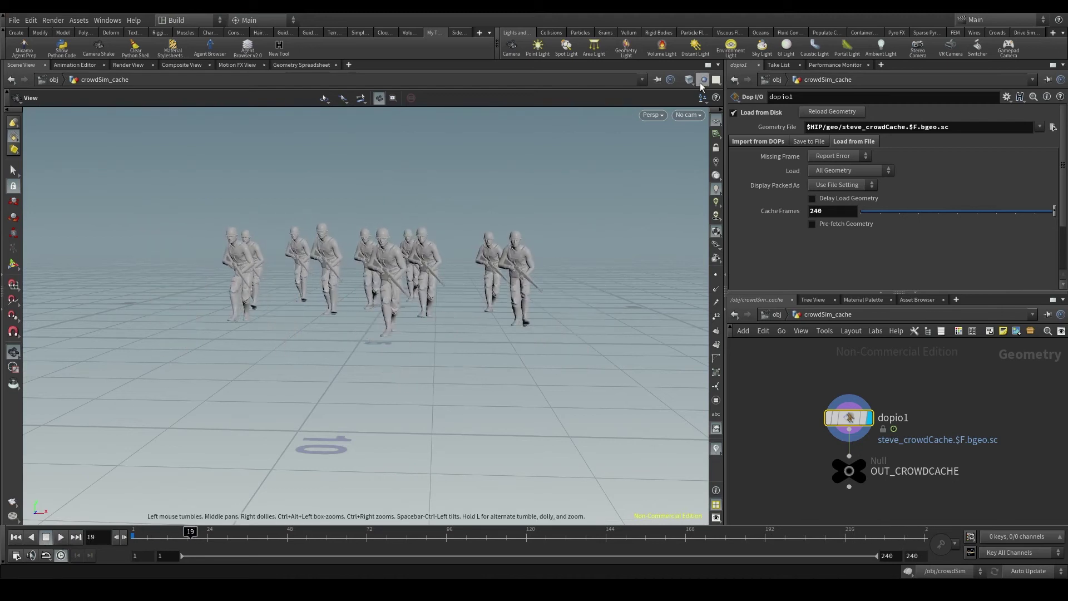
Show all scene objects together with the cached crowd, rewind to frame 1, and look over the soldiers from the front side.
left_click(702, 80)
left_click(723, 98)
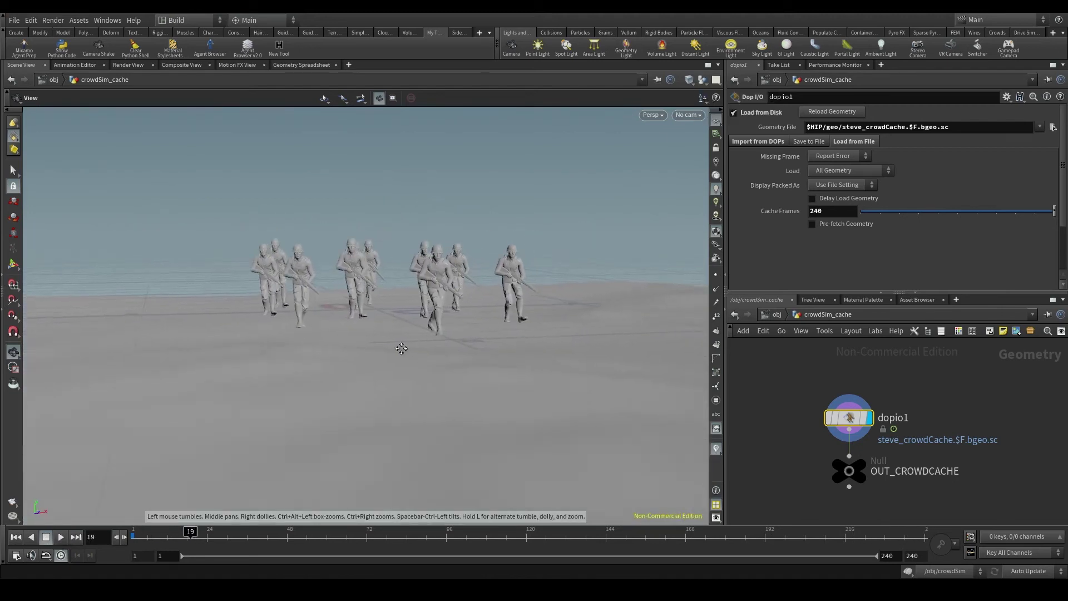
key("ctrl+Up")
left_click_drag(401, 349, 329, 319)
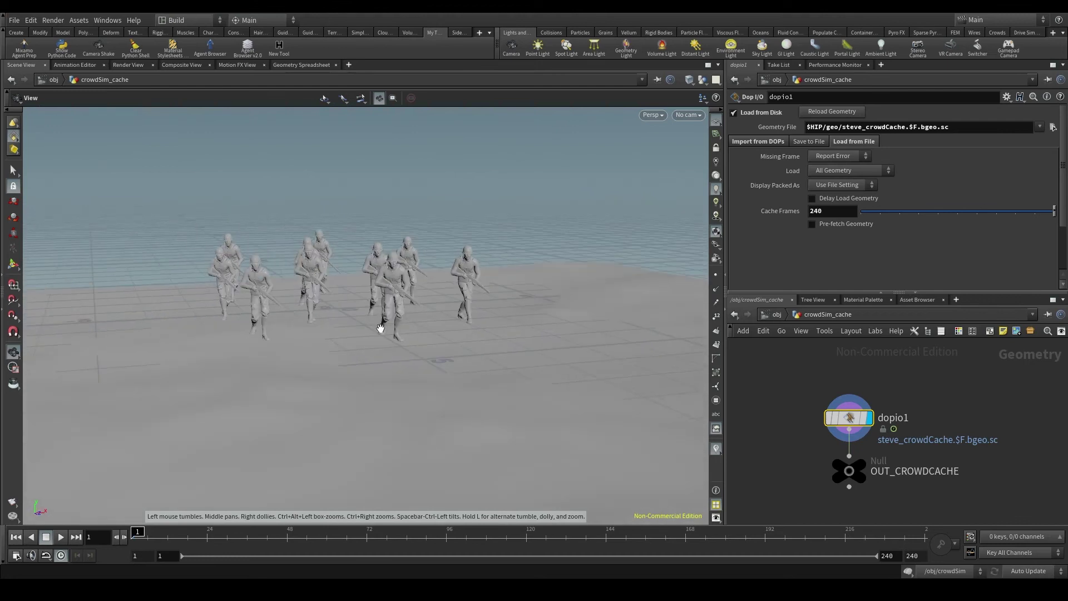
right_click_drag(381, 329, 430, 317)
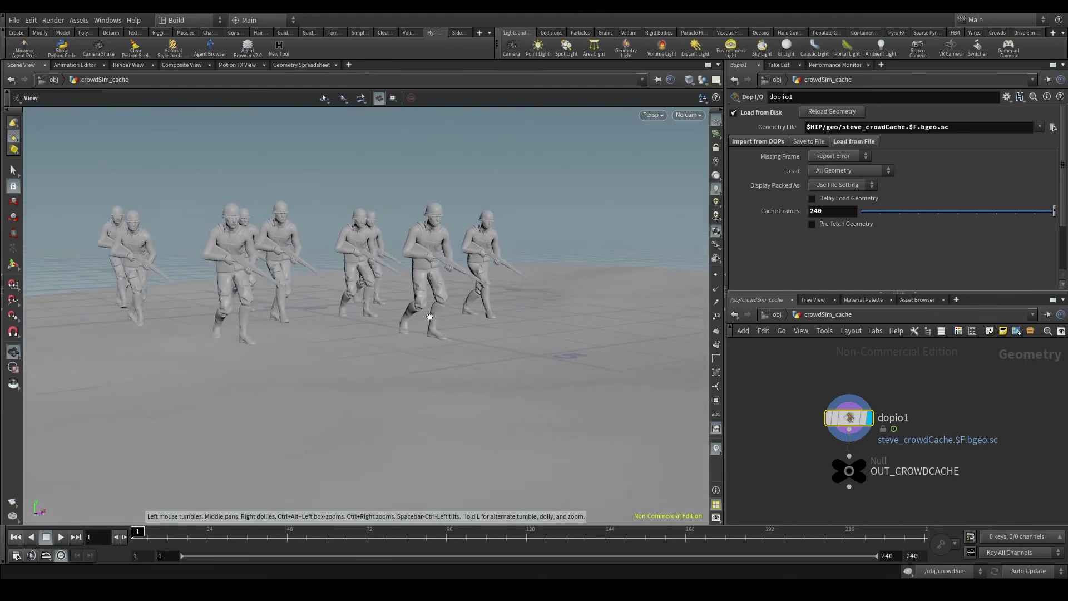
mouse_move(429, 317)
left_mouse_down()
mouse_move(435, 336)
mouse_move(421, 333)
left_mouse_up()
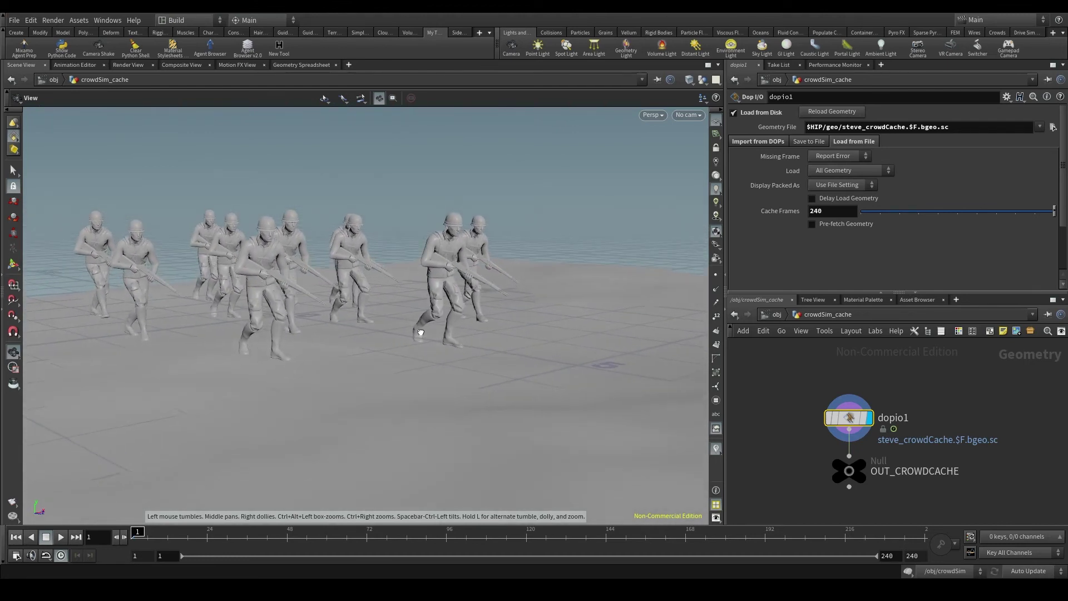
right_click_drag(421, 332, 415, 328)
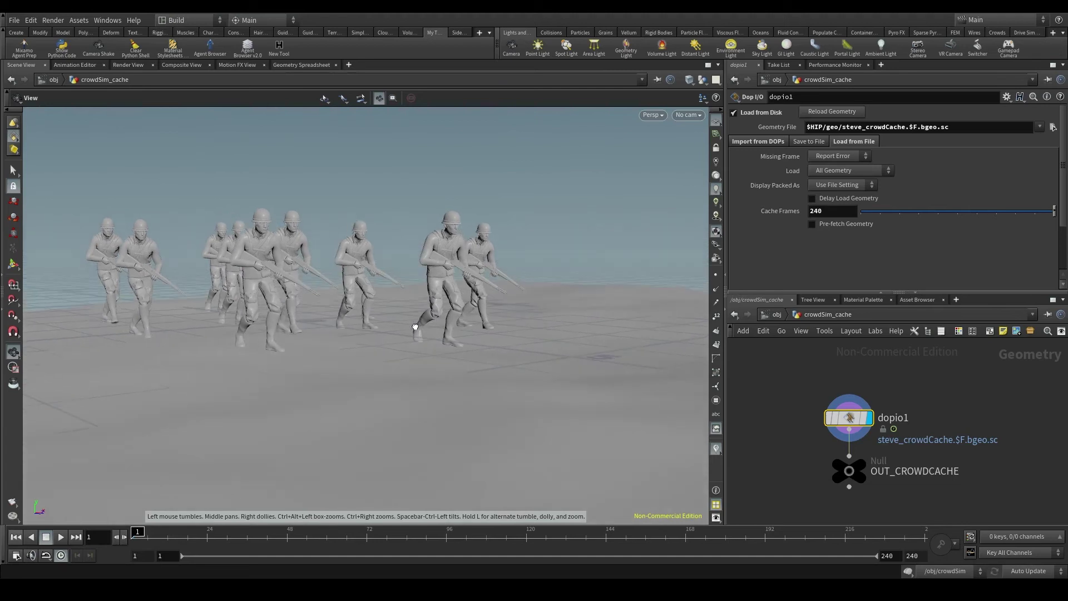
Play the cached crowd walking over the terrain, view it from the front, and stop playback.
left_click(60, 537)
left_click_drag(413, 346, 351, 346)
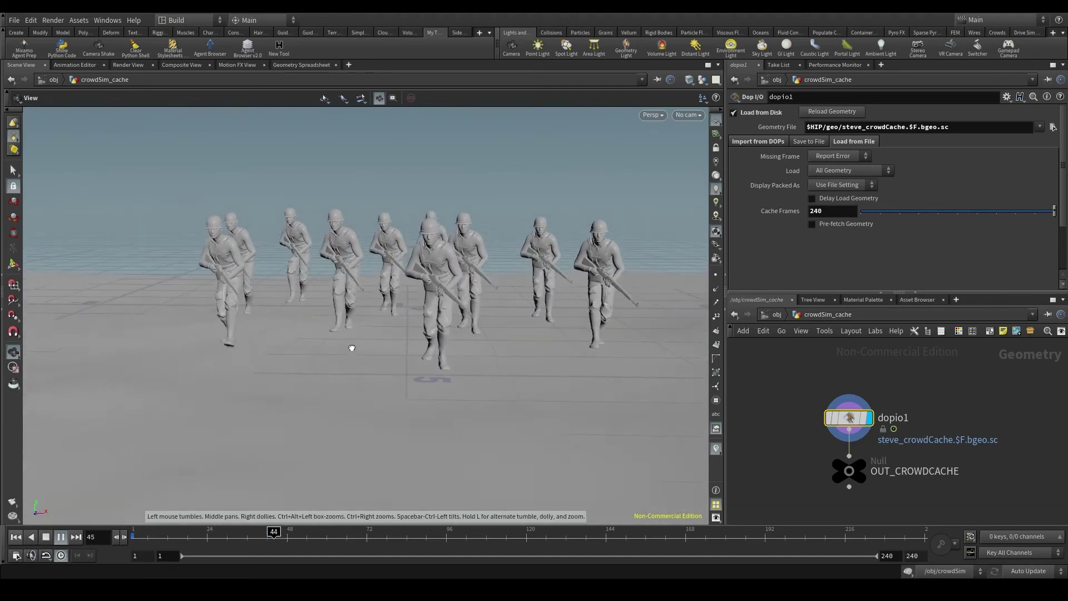
right_click_drag(382, 348, 379, 333)
middle_click_drag(379, 332, 372, 323)
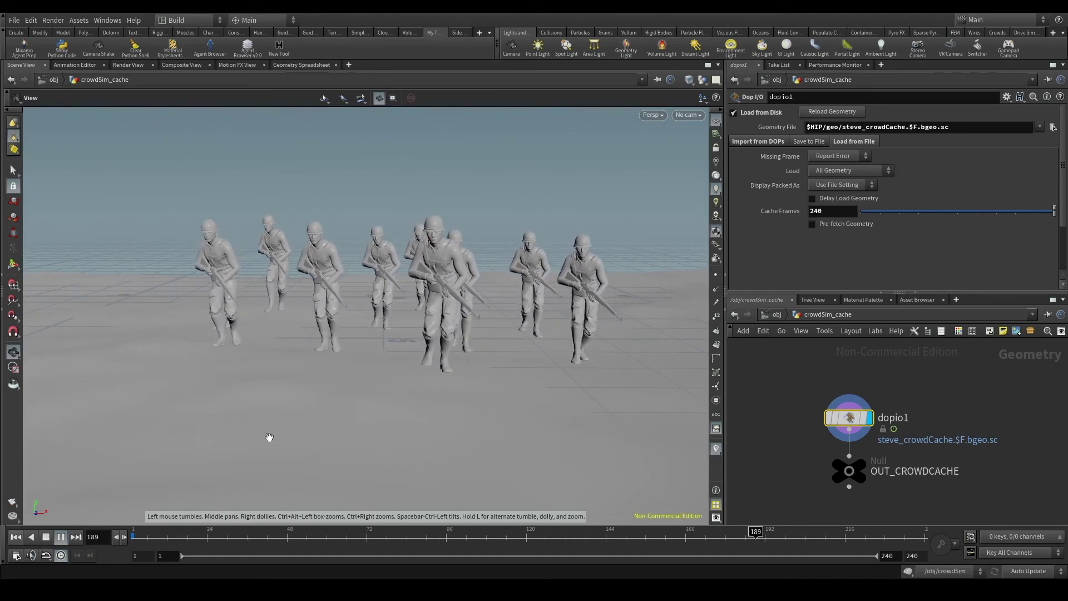
left_click(61, 537)
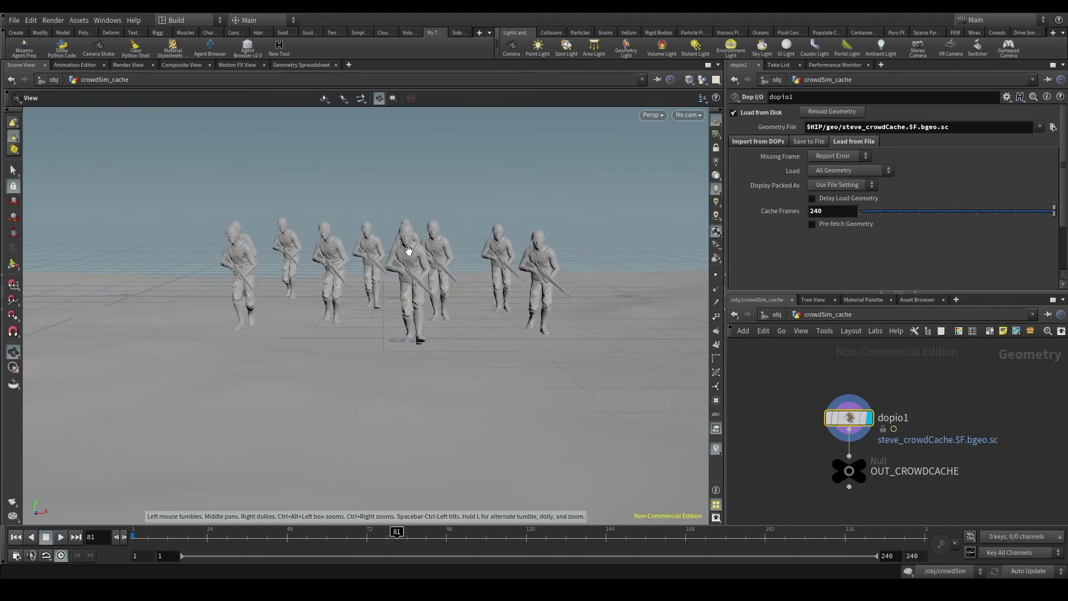
Insert an Agent Edit node between dopio1 and OUT_CROWDCACHE, moving dopio1 up to make room.
left_click_drag(409, 250, 512, 259)
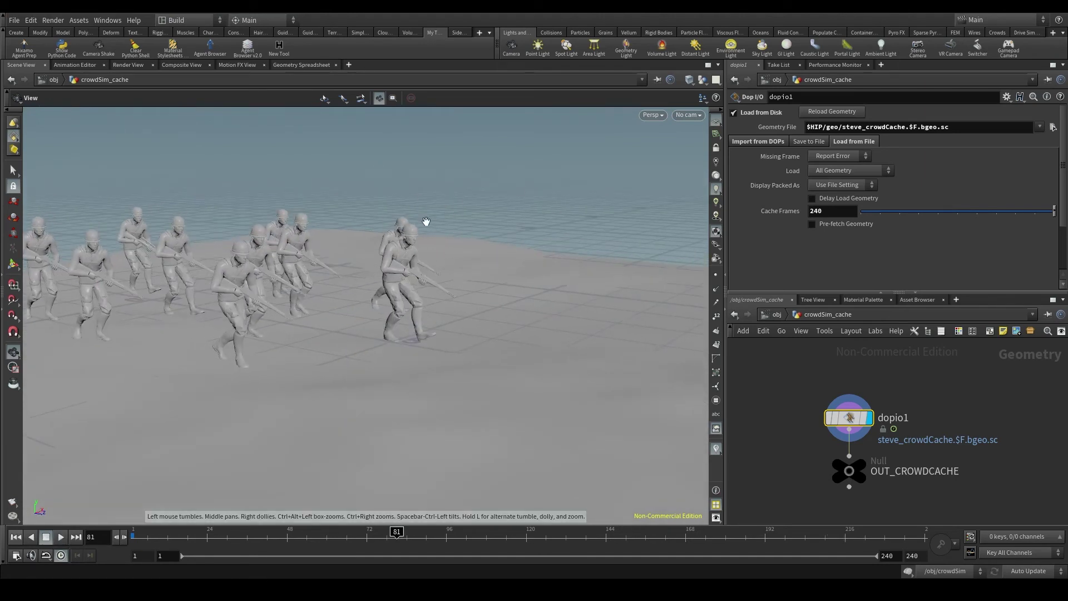
scroll(423, 228, "up", 5)
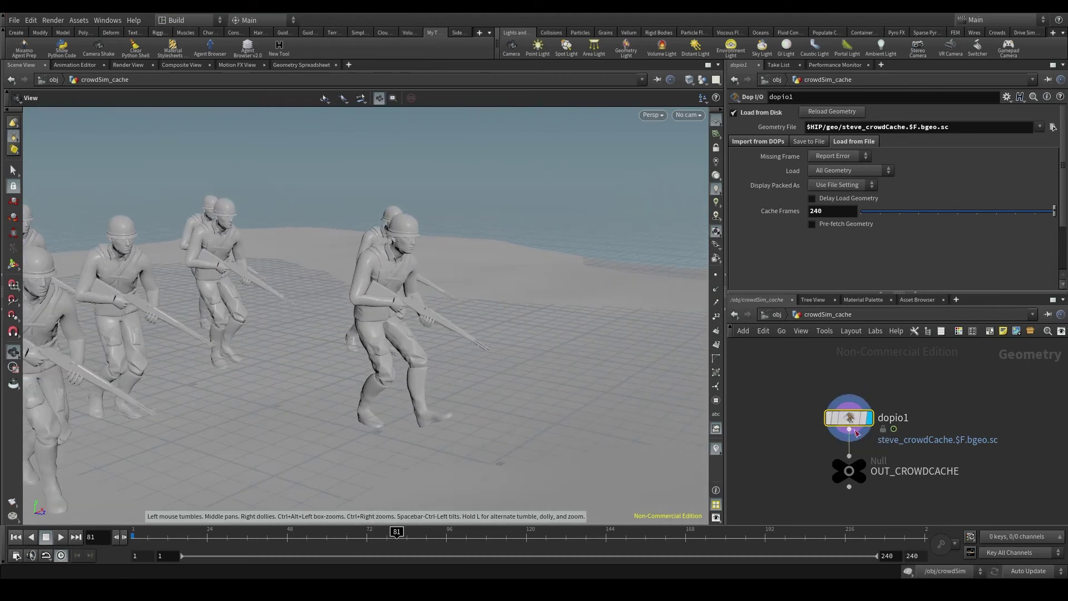
left_click_drag(856, 419, 855, 388)
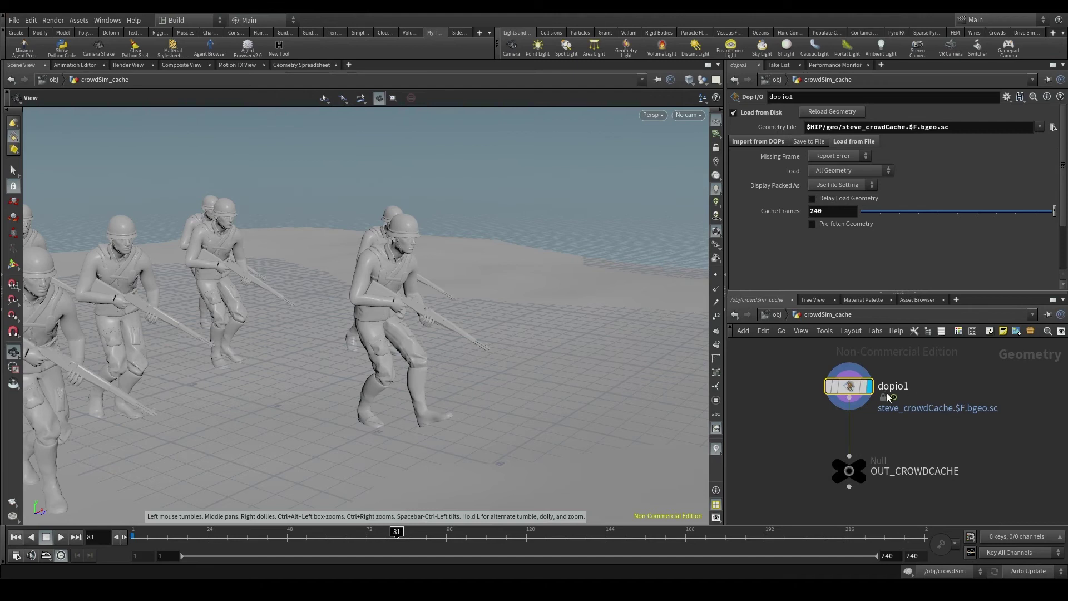
scroll(867, 429, "up", 1)
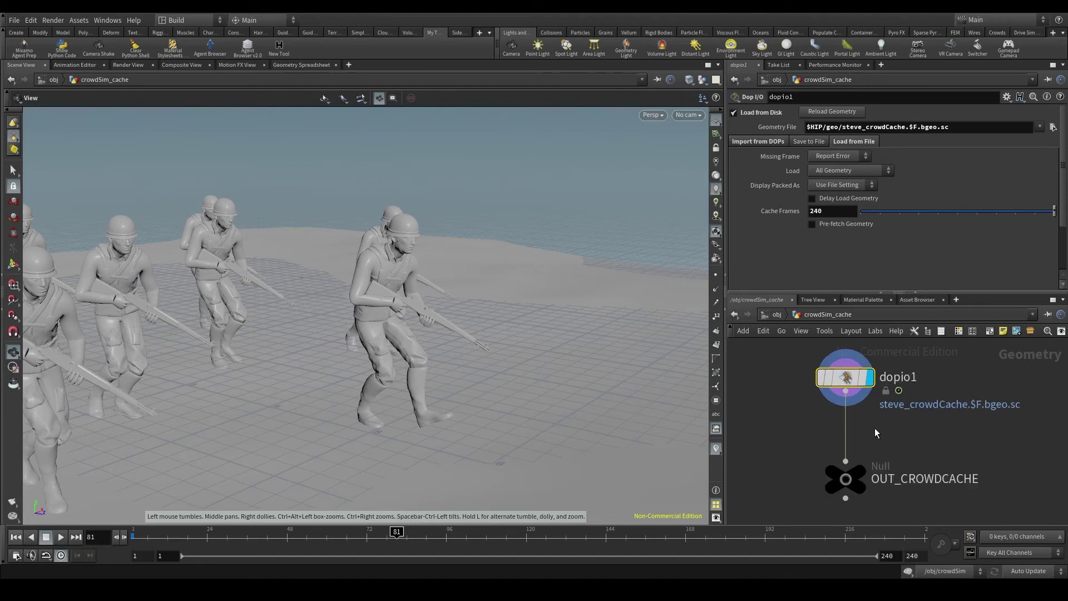
left_click(875, 429)
key("Tab")
type("agent ed")
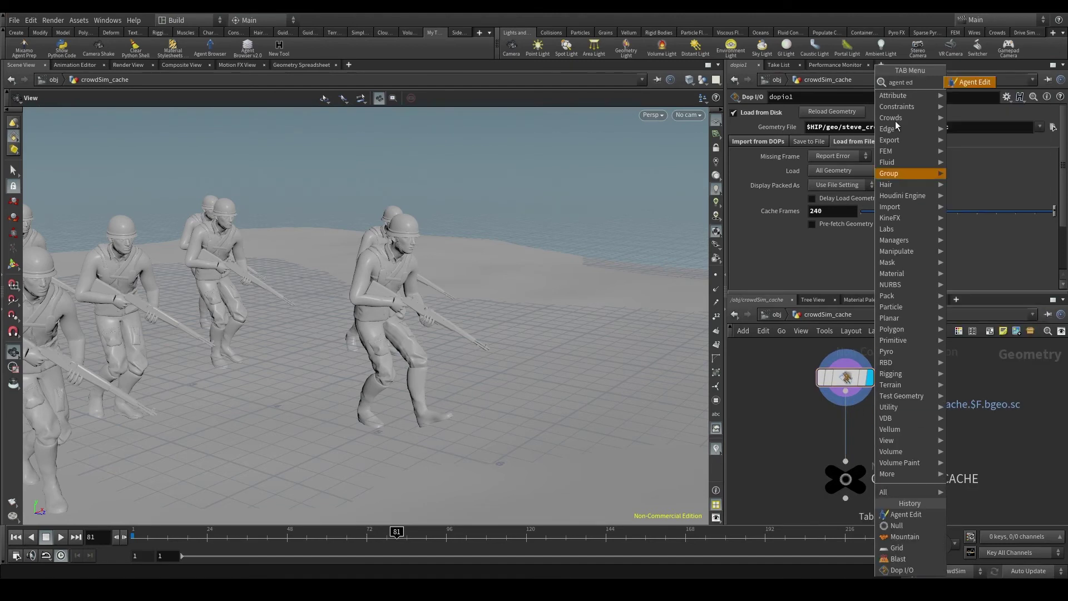
left_click(958, 82)
left_click(800, 451)
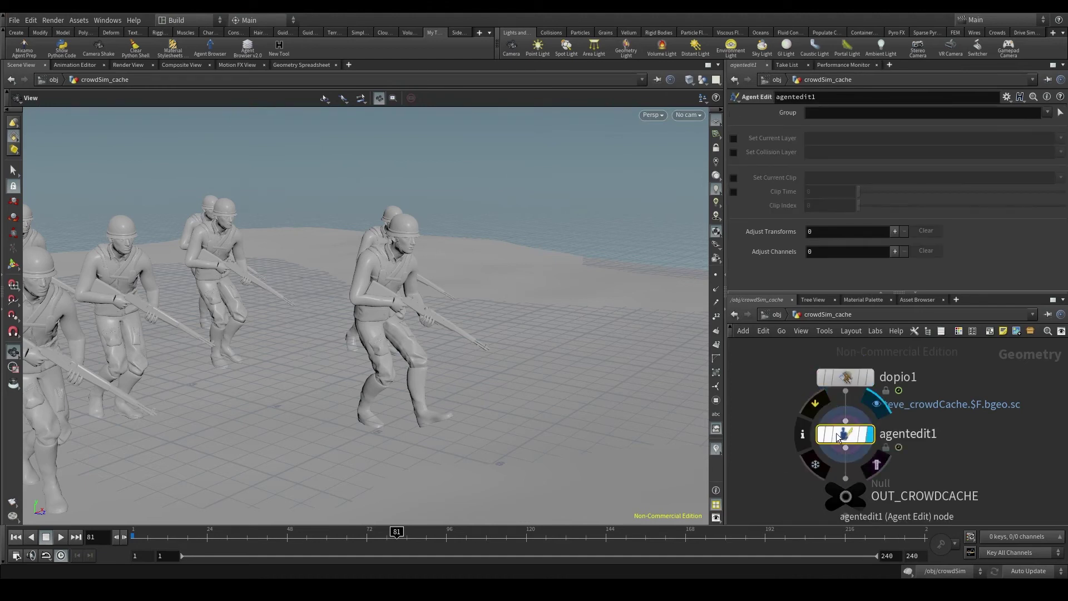
Try overriding the current layer of all agents with sniper_layer and then default, and turn the override off.
scroll(453, 286, "up", 3)
scroll(396, 279, "down", 5)
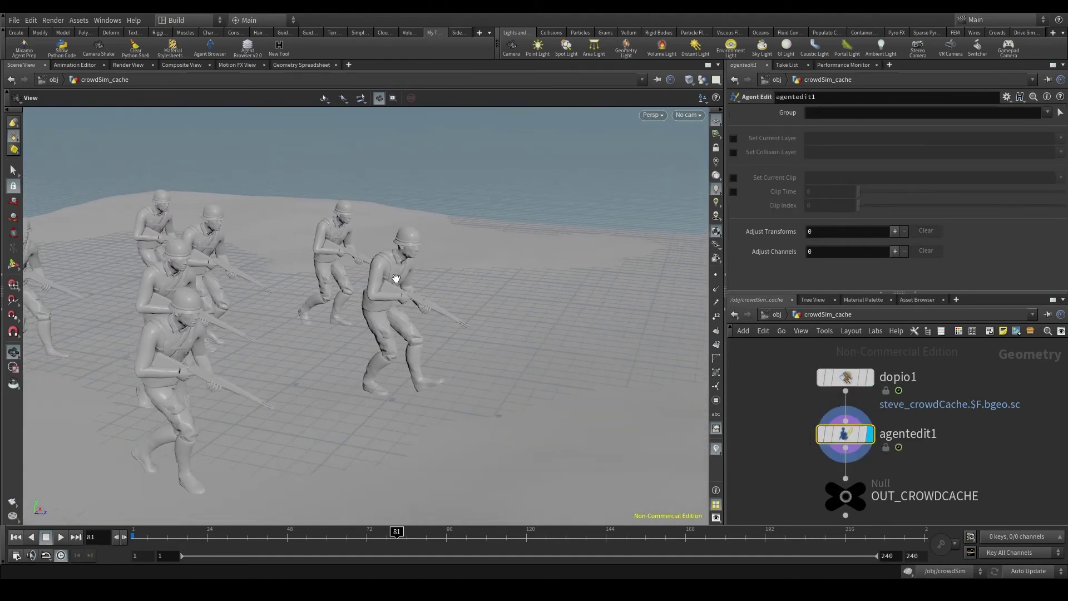
left_click_drag(396, 278, 368, 277)
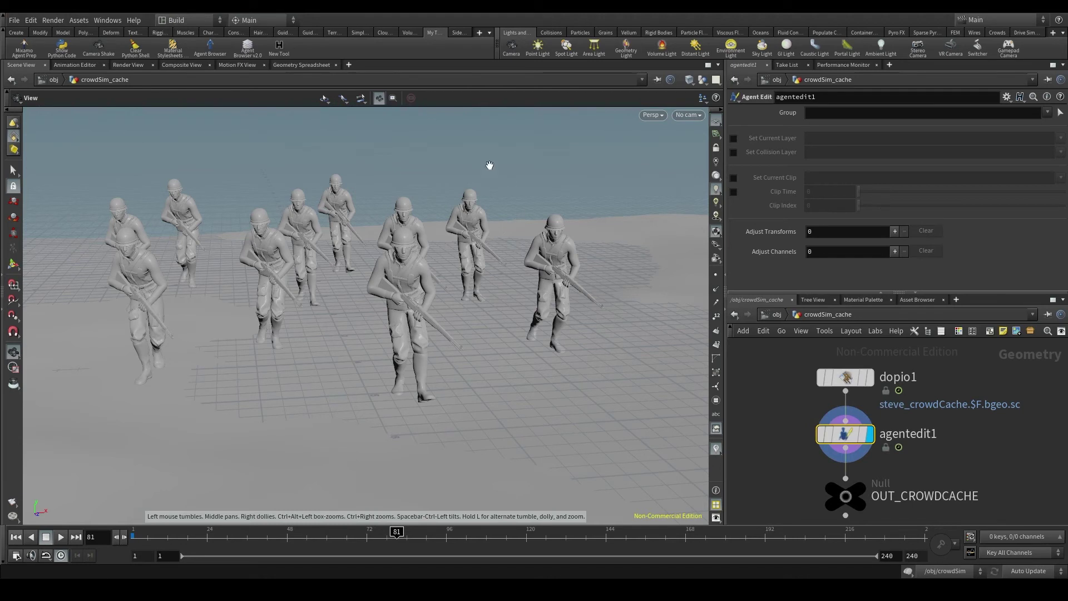
left_click_drag(346, 263, 390, 274)
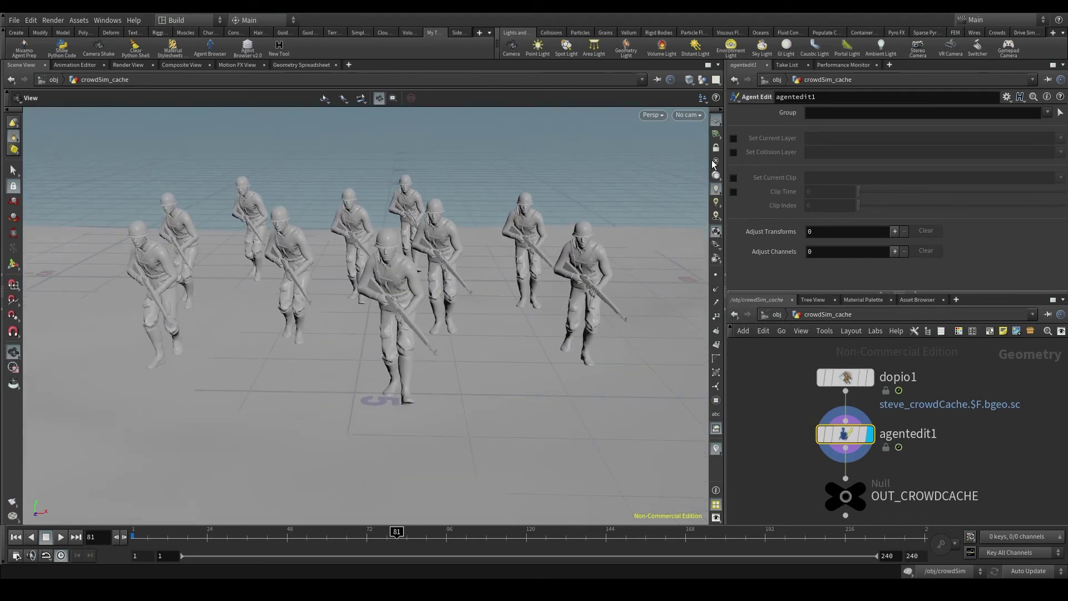
left_click(734, 139)
left_click(1061, 138)
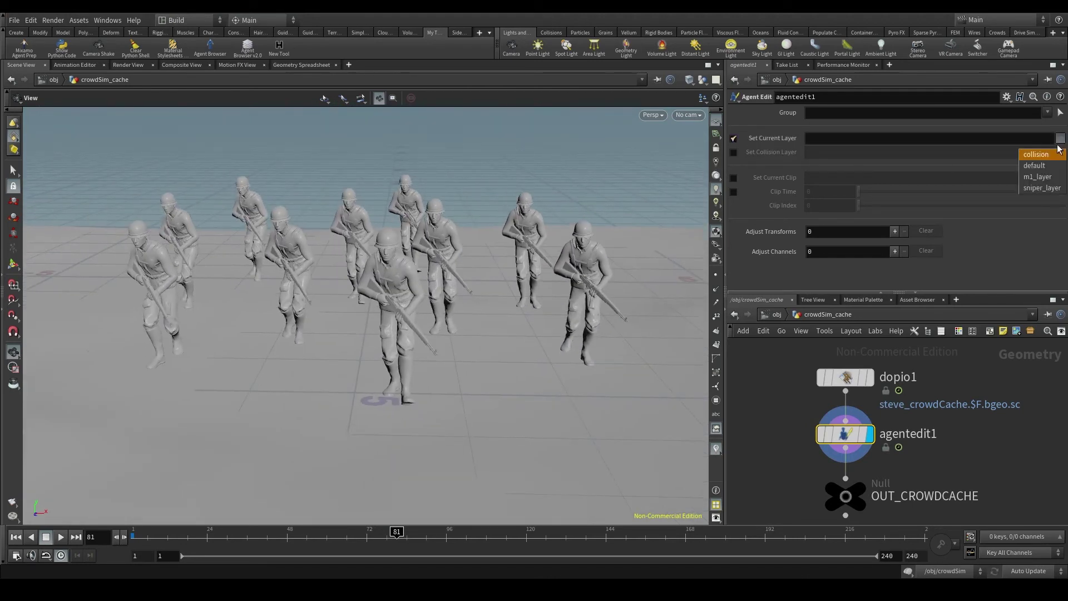
left_click(1041, 188)
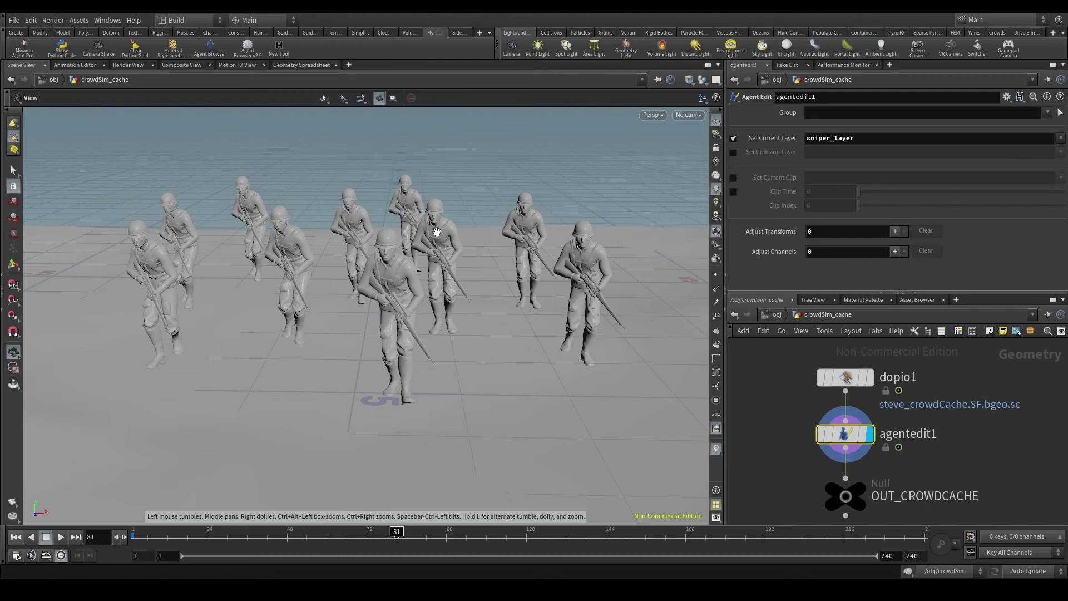
scroll(436, 232, "up", 2)
left_click_drag(362, 280, 455, 283)
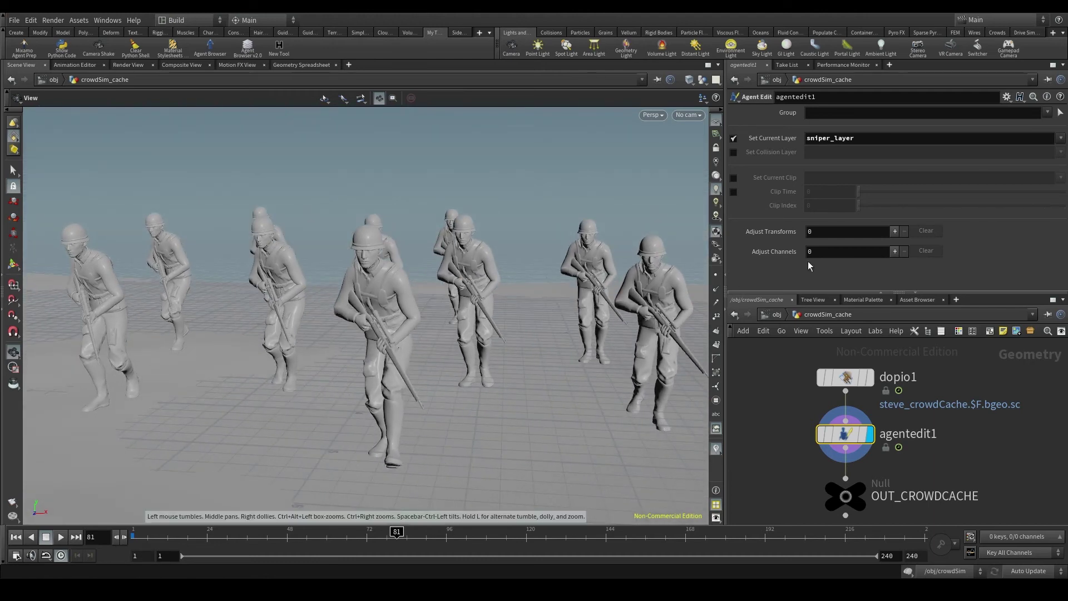
left_click(1043, 168)
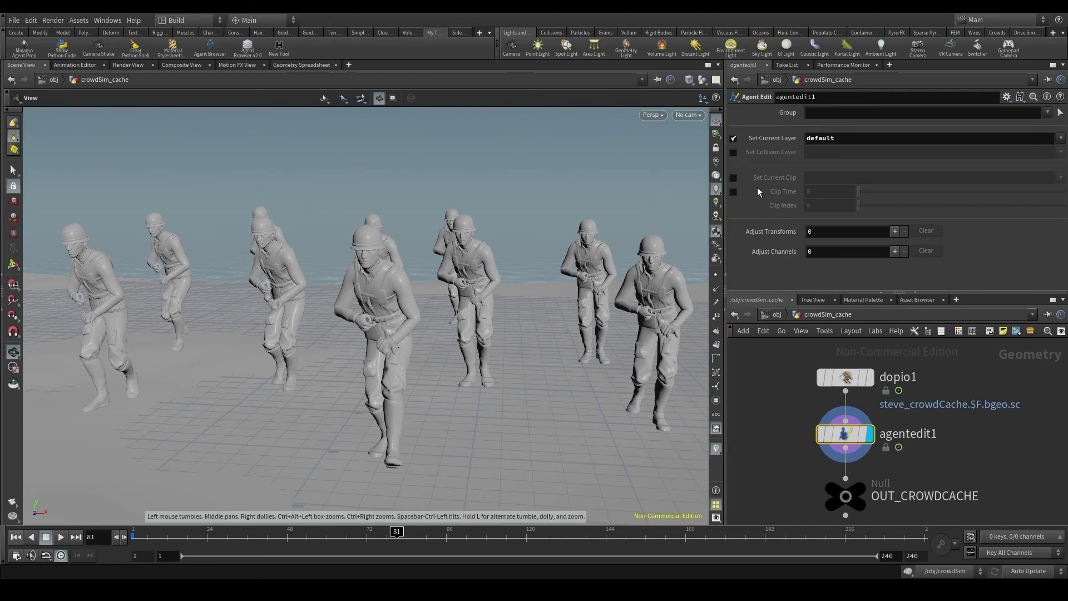
left_click(733, 138)
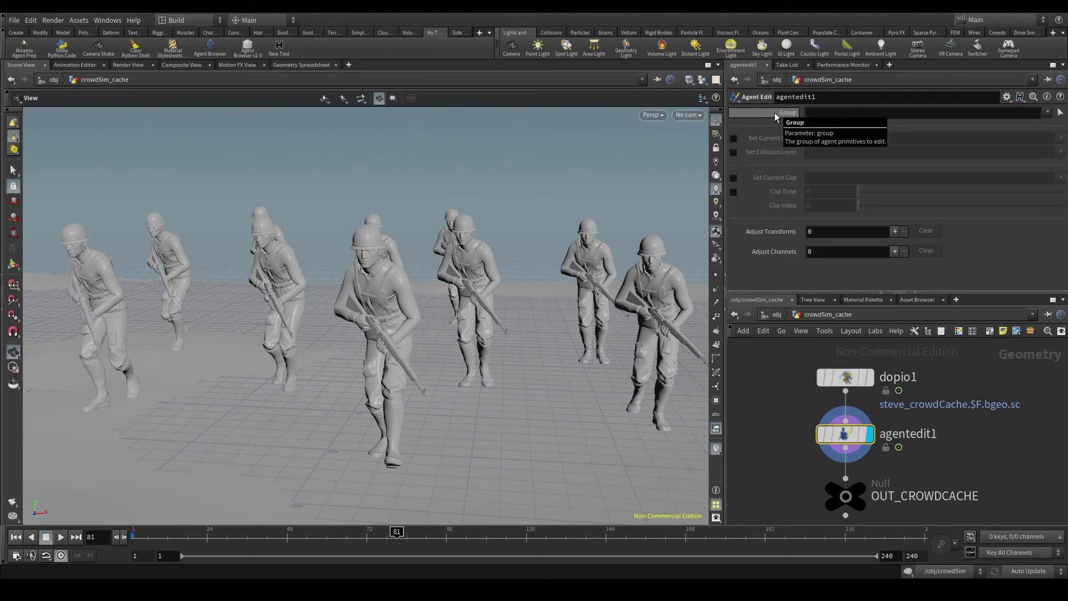
Pick the front centre soldier in the scene as the Group of agentedit1.
left_click(1061, 113)
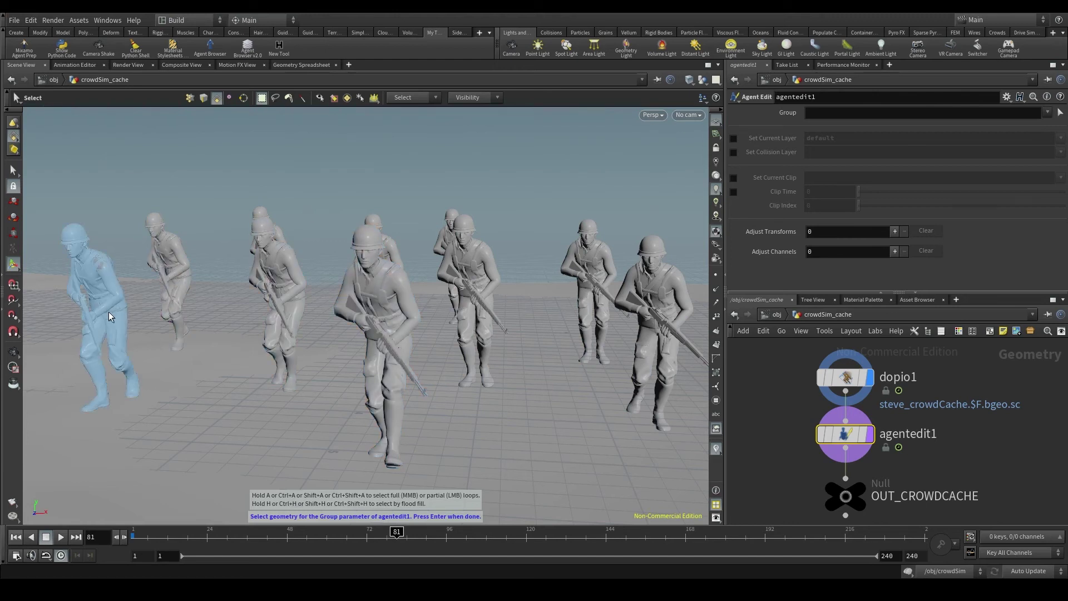
left_click(387, 289)
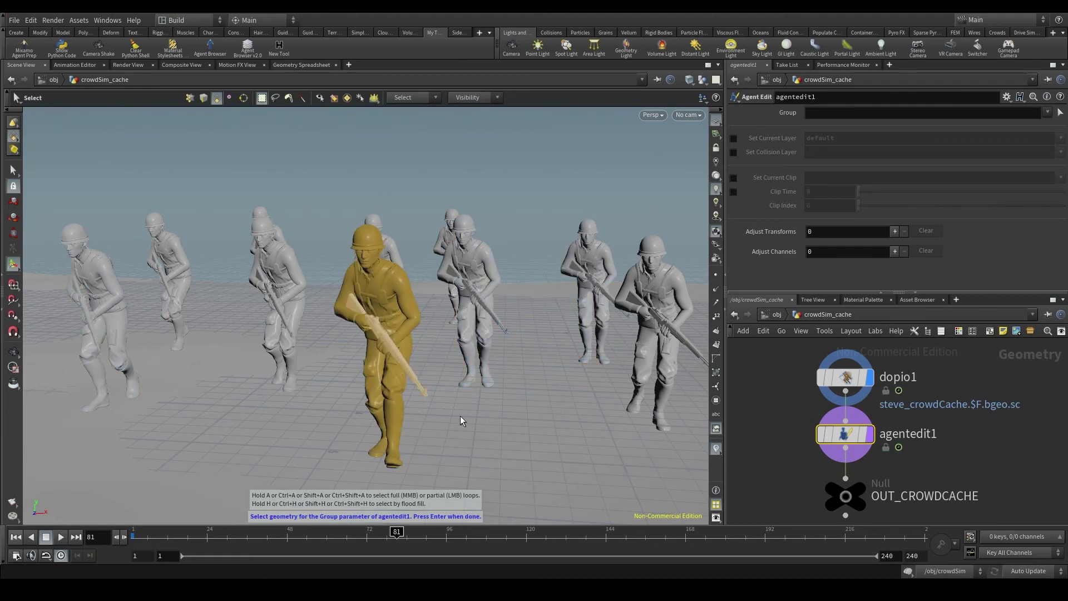
key("Return")
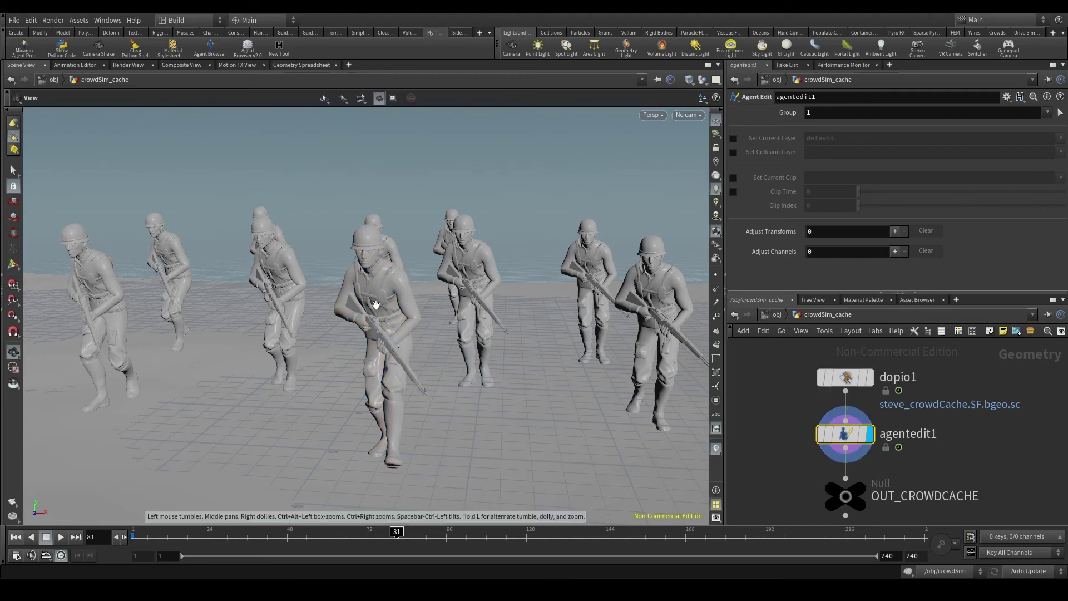
Display point numbers and hide the other objects to compare the front soldier's number with the Group value.
left_click(830, 113)
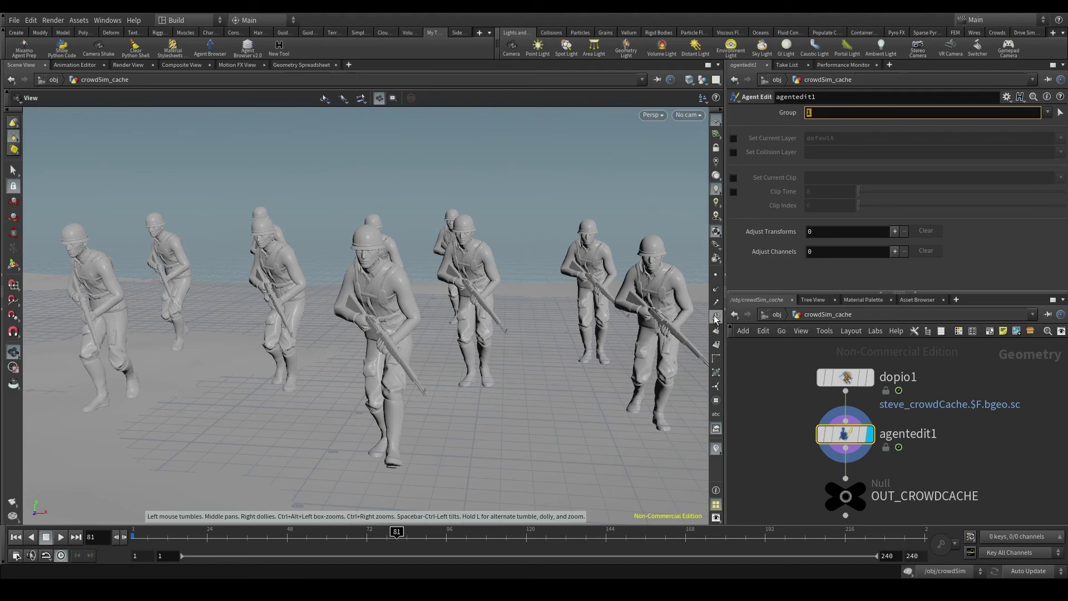
left_click(716, 317)
left_click_drag(386, 441, 373, 417)
left_click(703, 81)
left_click(709, 118)
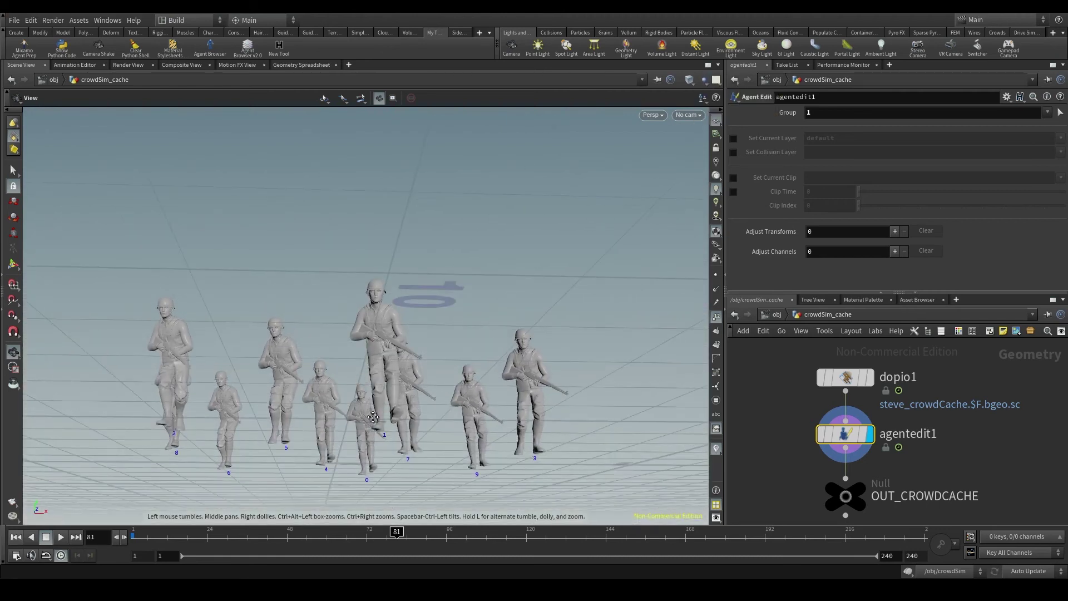
middle_click_drag(373, 417, 392, 302)
left_click_drag(441, 265, 429, 393)
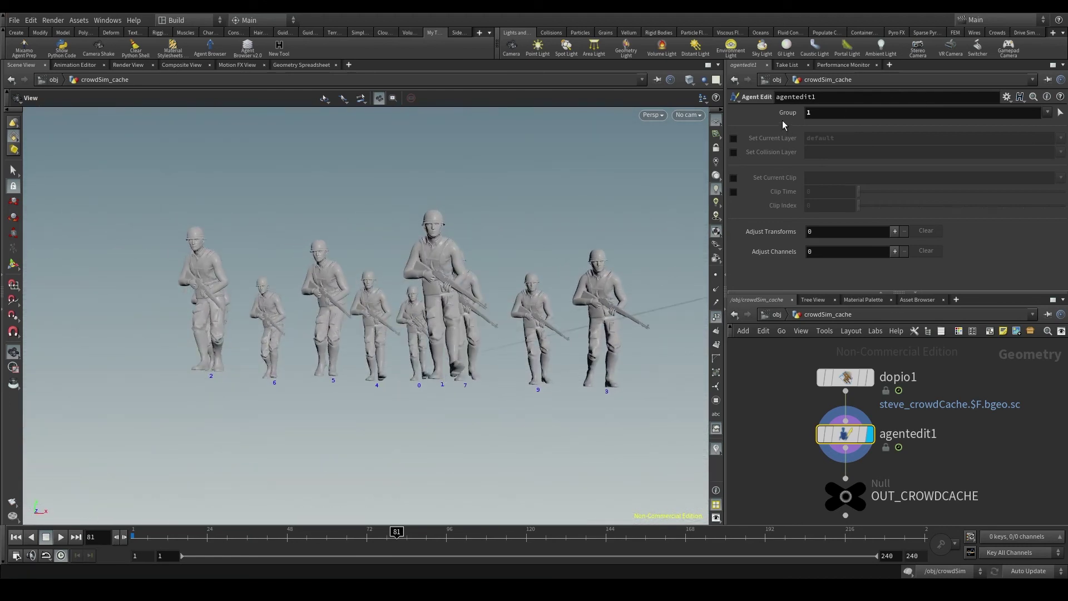
left_click(837, 113)
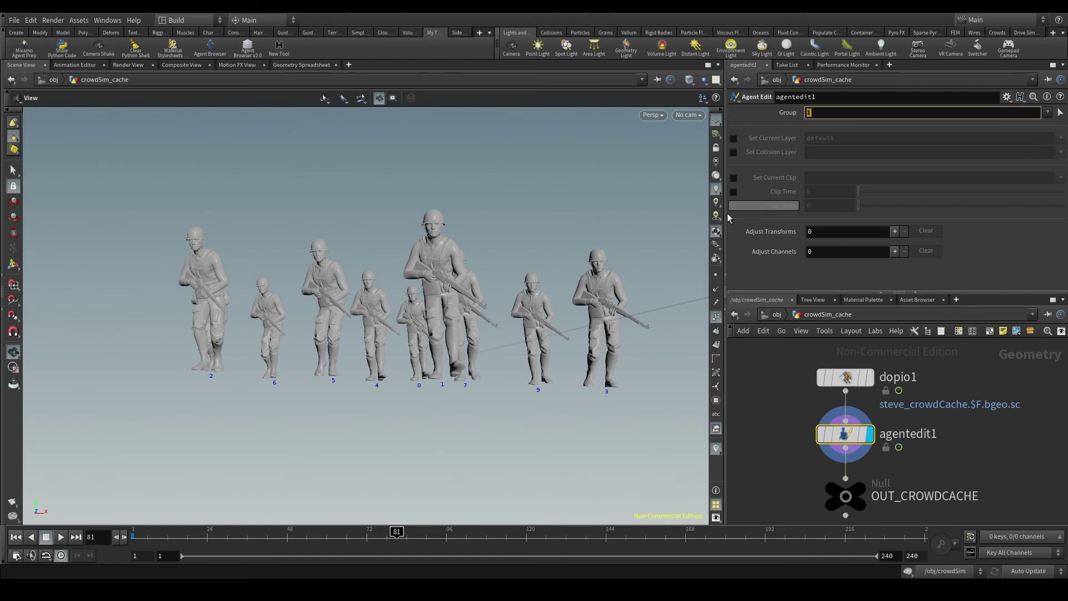
left_click_drag(447, 319, 343, 309)
Turn off the point numbers and show all scene objects again.
left_click(715, 318)
left_click(704, 79)
left_click(712, 96)
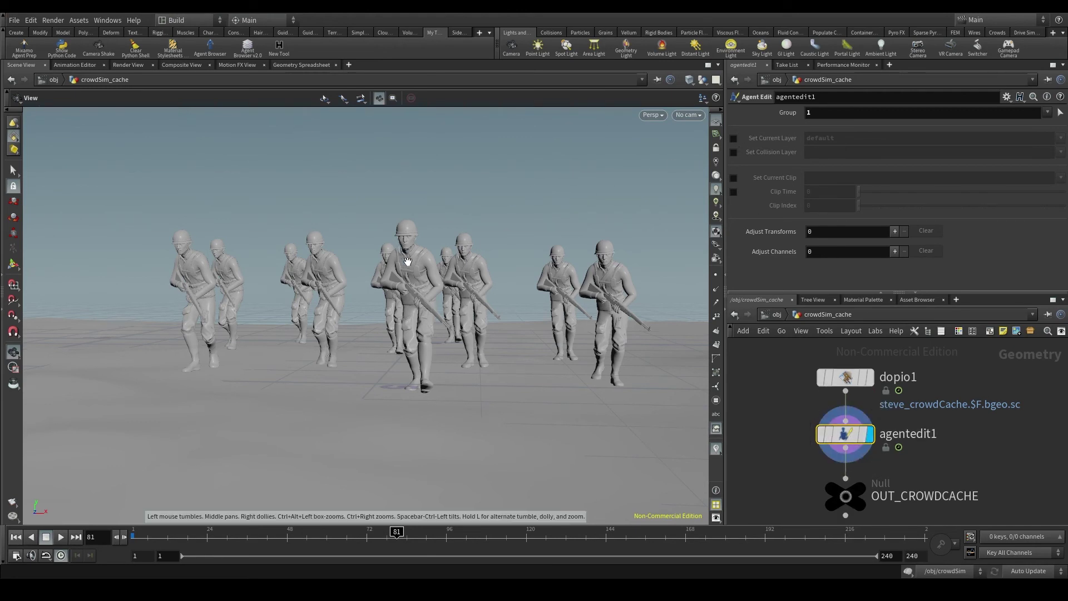
Try overriding the current layer of the agent in group 1 with sniper_layer, m1_layer and default in turn.
scroll(409, 261, "up", 3)
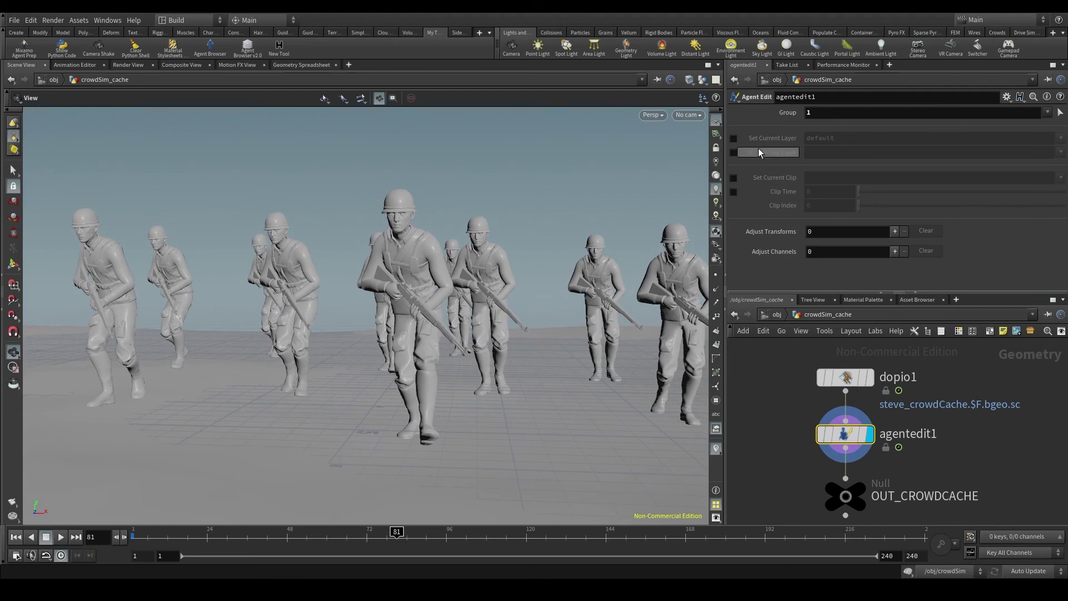
left_click(734, 138)
left_click(1057, 141)
left_click(1046, 182)
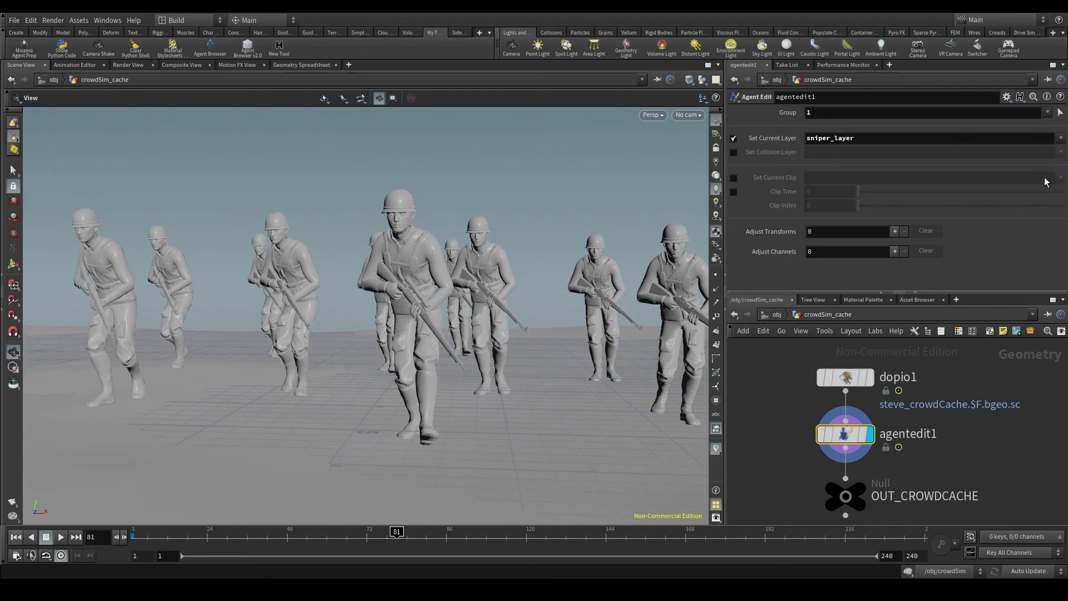
left_click(1061, 139)
left_click(1039, 177)
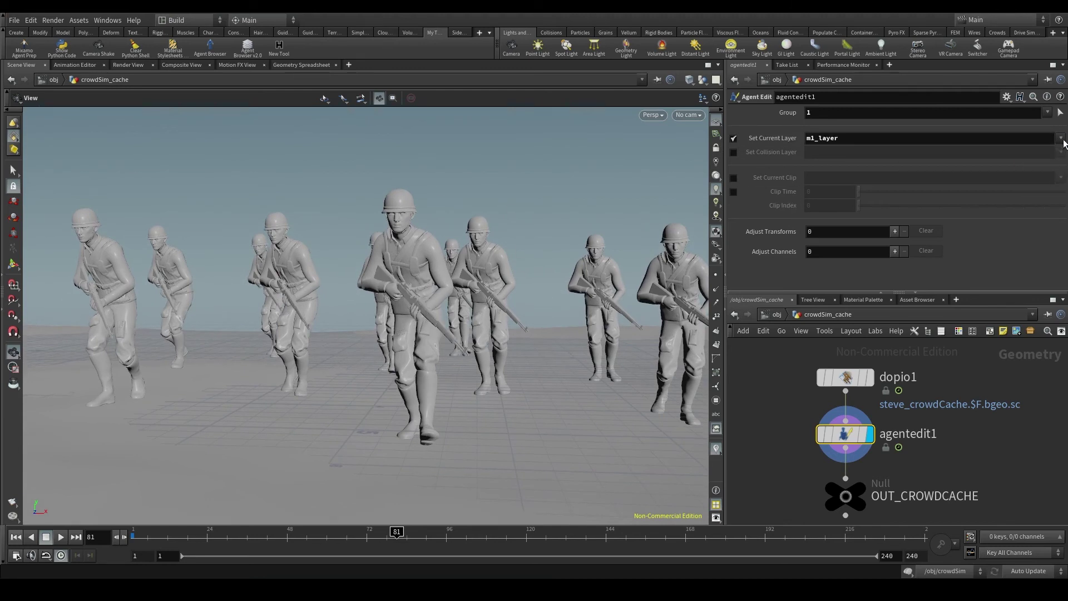
left_click(1062, 138)
left_click(1035, 165)
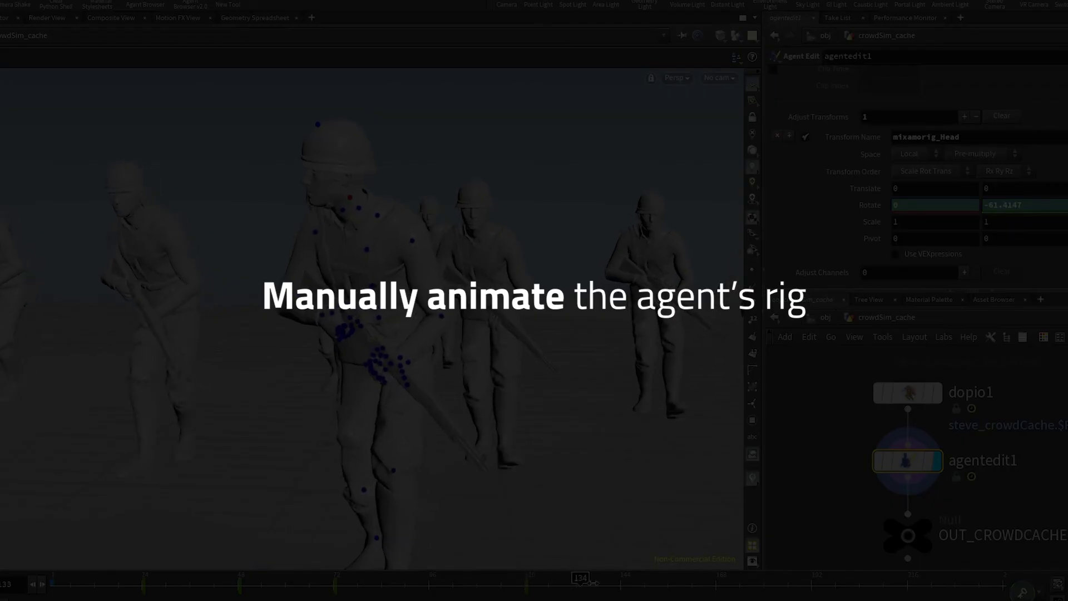
left_click_drag(594, 583, 706, 584)
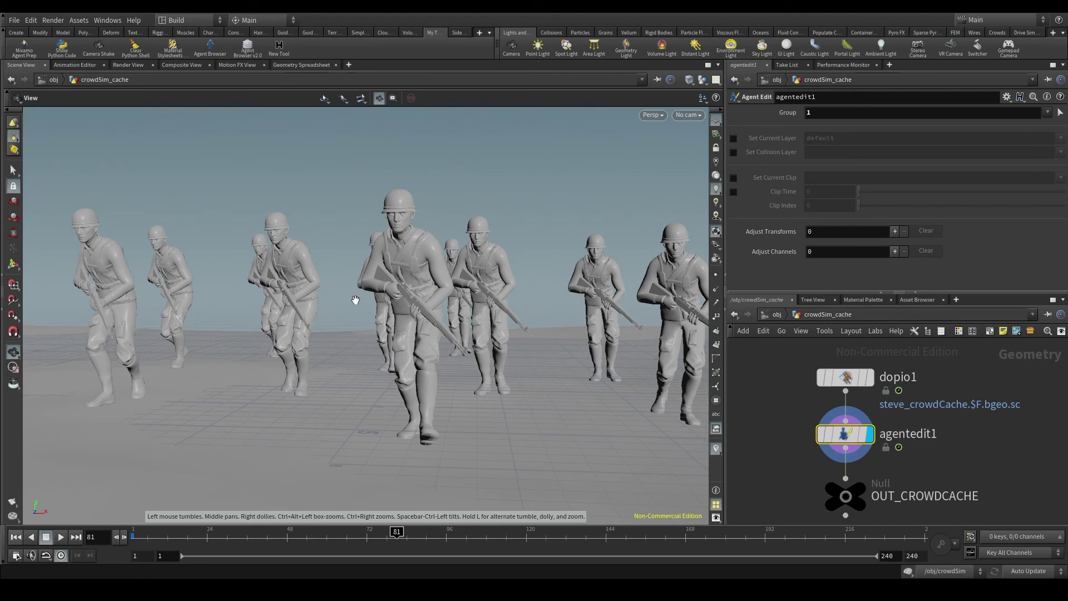
Activate the joint handles of the front soldier in the scene and rewind the timeline to frame 1.
key("Return")
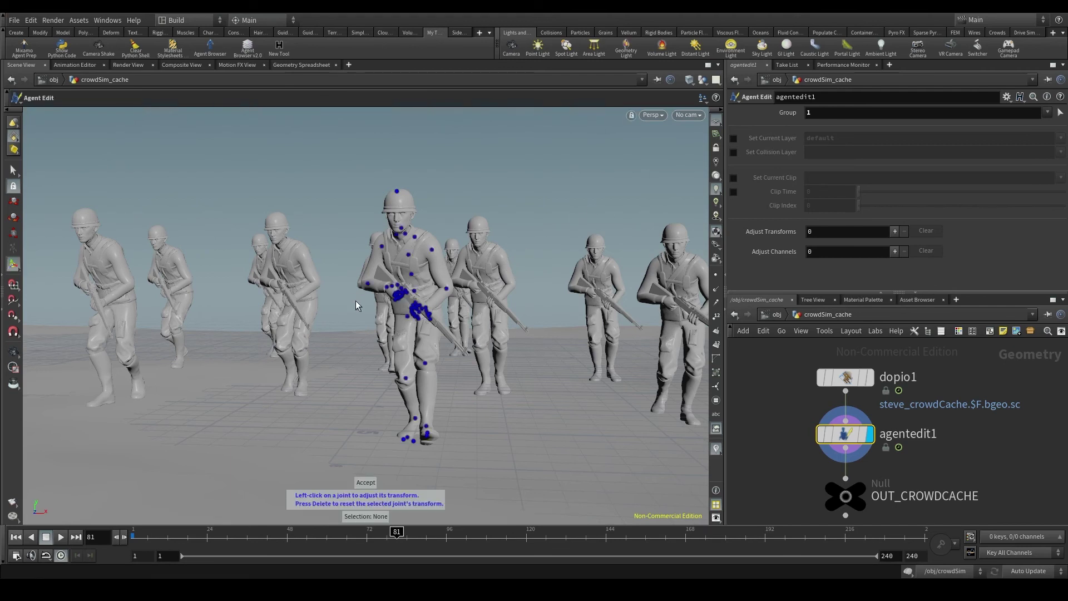
key("Escape")
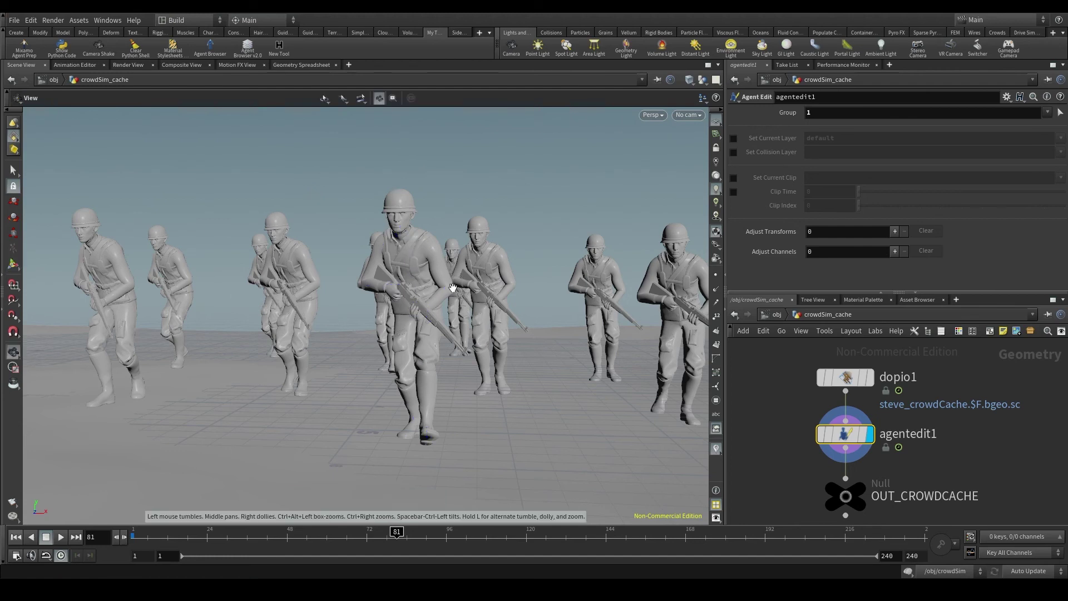
right_click_drag(453, 288, 456, 294)
key("Return")
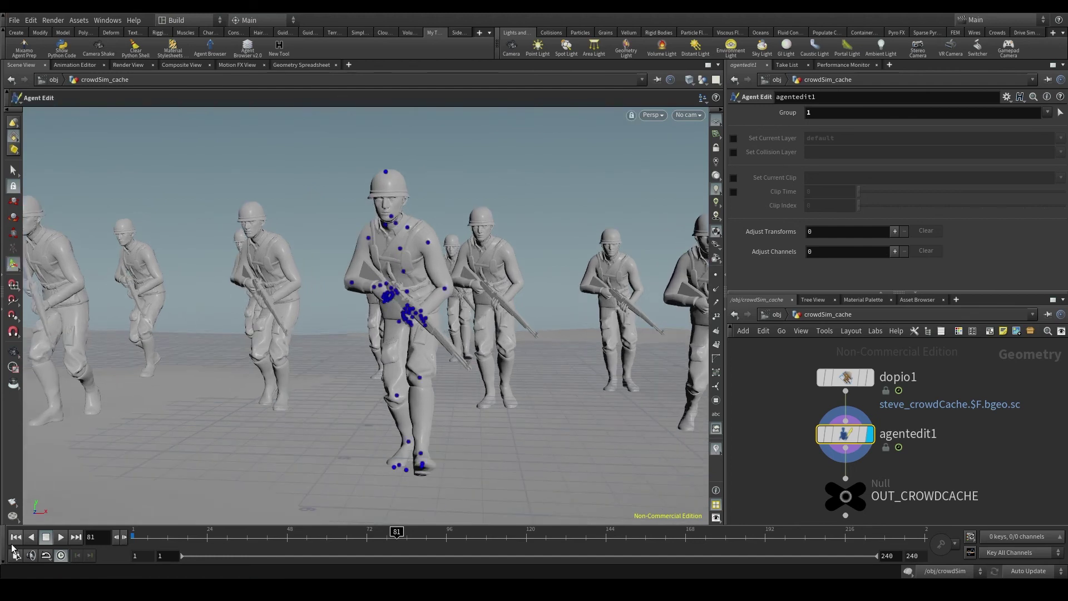
left_click(17, 537)
key("Escape")
scroll(448, 306, "up", 5)
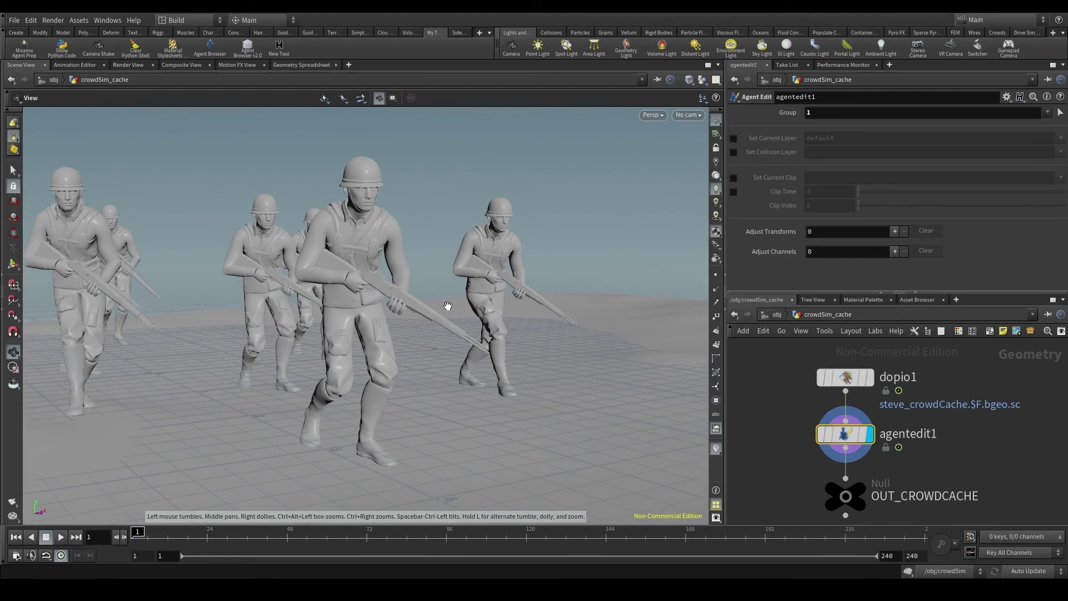
At frame 24, pick the front soldier's head joint for adjustment and keyframe its rotation at 0, 0, 0.
key("Return")
left_click_drag(138, 533, 208, 535)
key("w")
left_click_drag(390, 223, 480, 280, "alt")
key("w")
left_click(415, 205)
key("Escape")
key("Return")
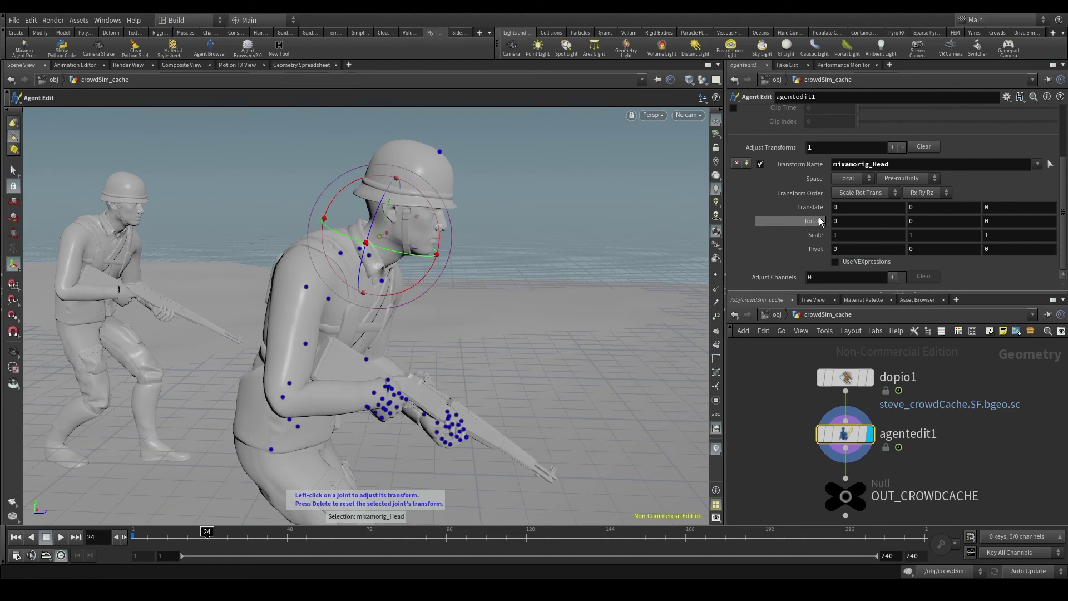
left_click(797, 225, "alt")
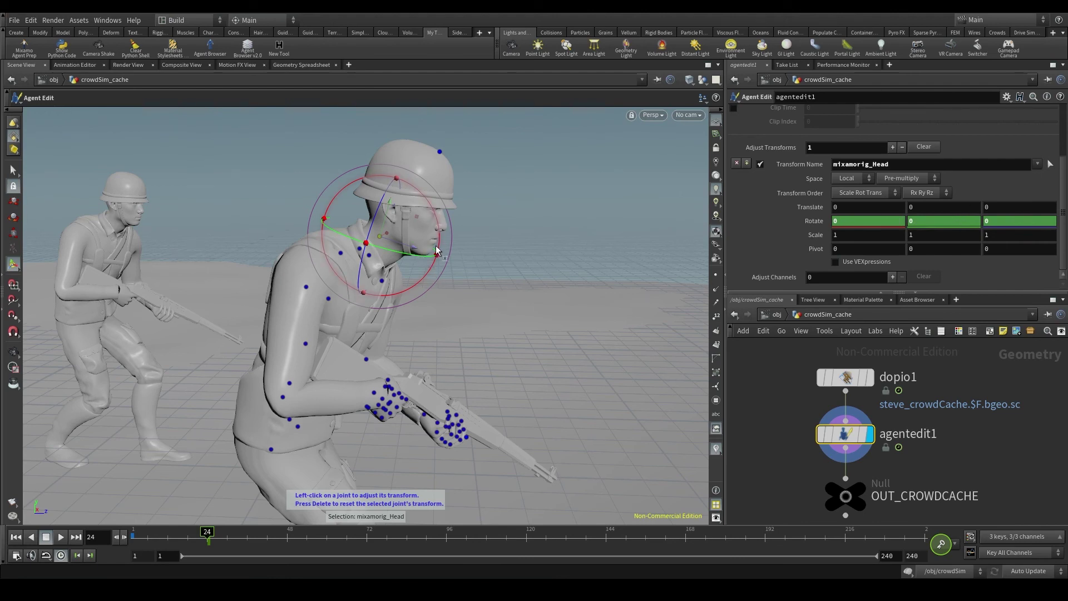
At frame 48, turn the soldier's head sideways to a Y rotation of about 42.37 and keyframe the rotation.
key("Escape")
left_click_drag(437, 251, 324, 297)
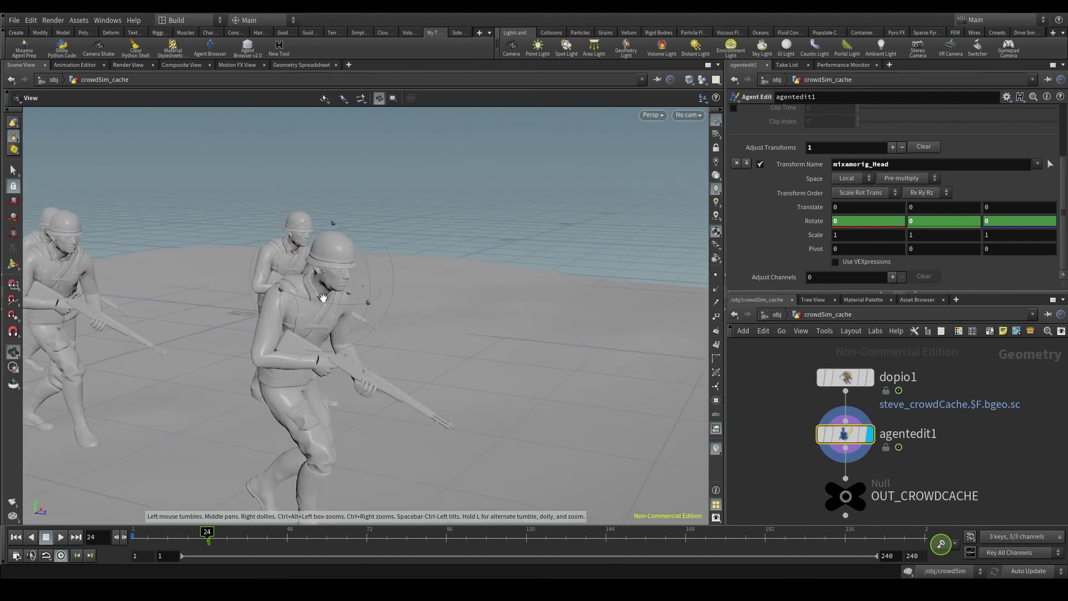
right_click_drag(323, 298, 324, 326)
left_click_drag(208, 536, 287, 532)
left_click(474, 283)
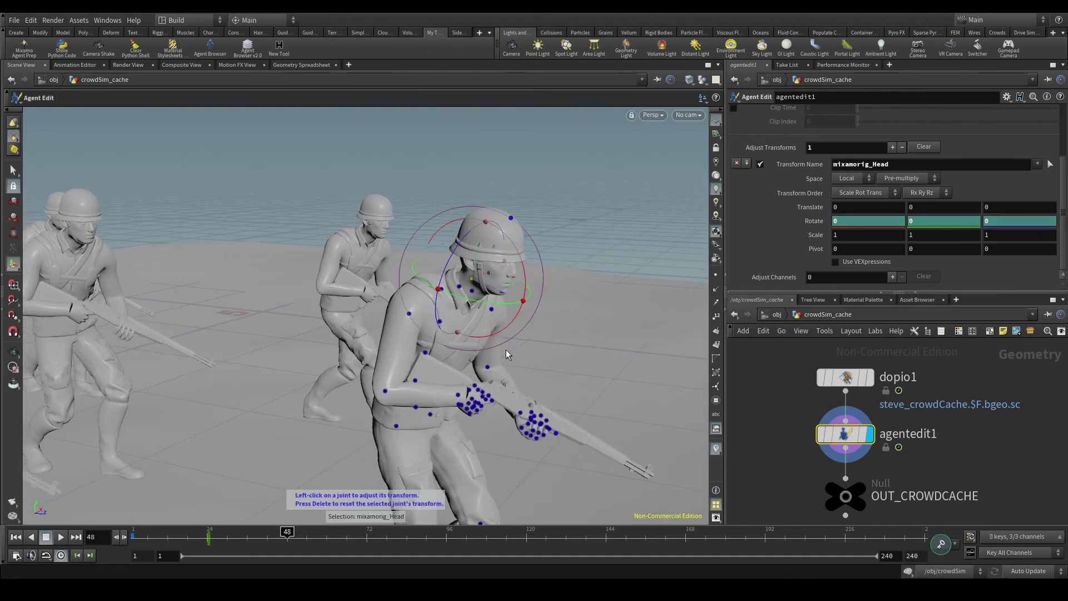
key("Escape")
left_click_drag(477, 298, 343, 299)
key("Return")
key("Escape")
key("Return")
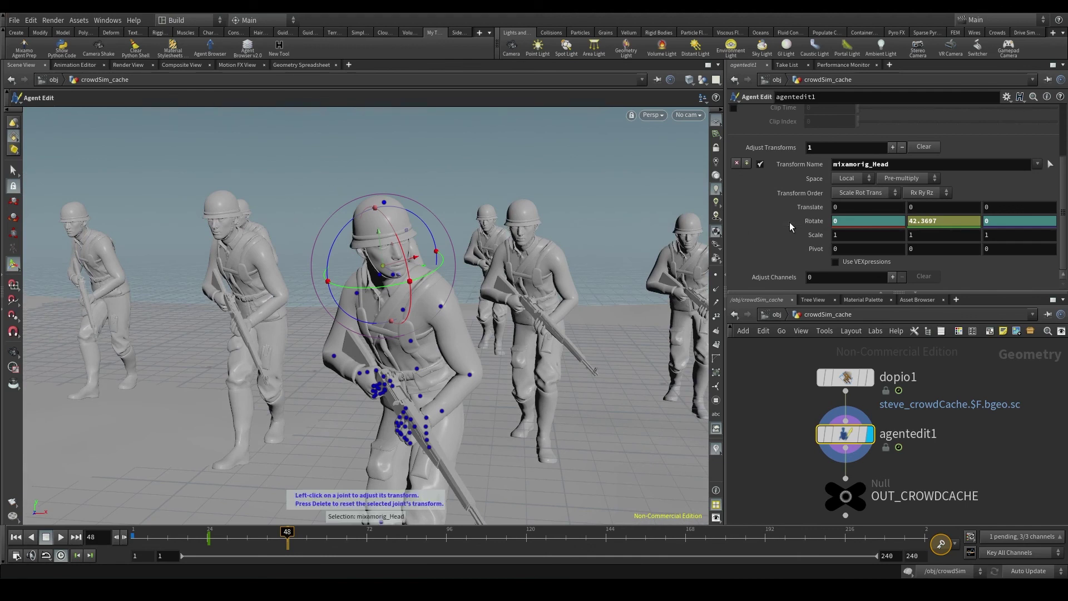
left_click(790, 223, "alt")
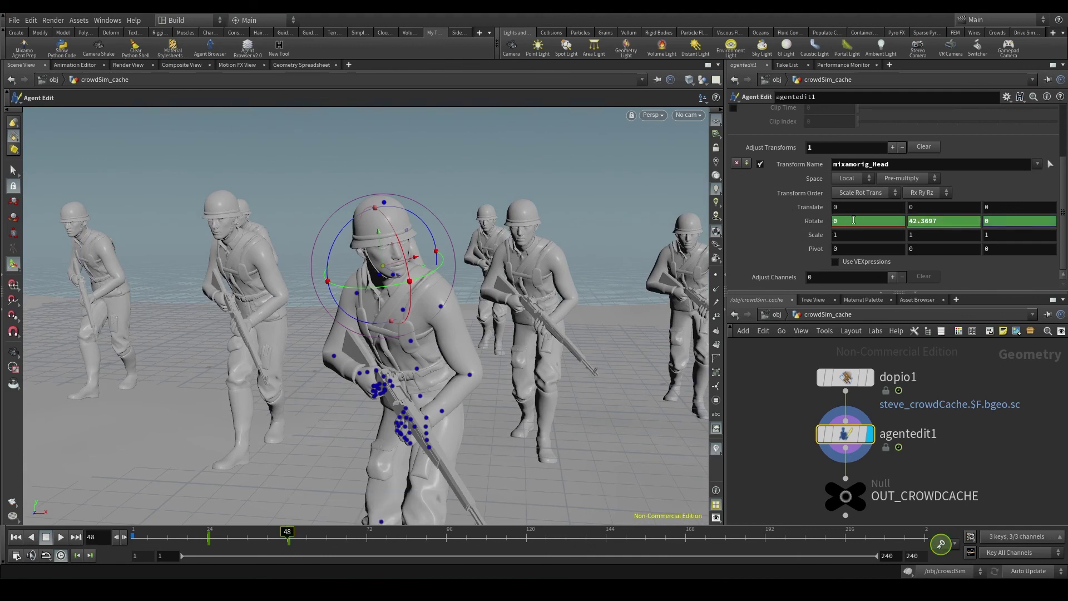
Hold the head turn by keyframing the mixamorig_Head rotation with Y at 42.3697 on frame 72.
left_click_drag(287, 536, 370, 531)
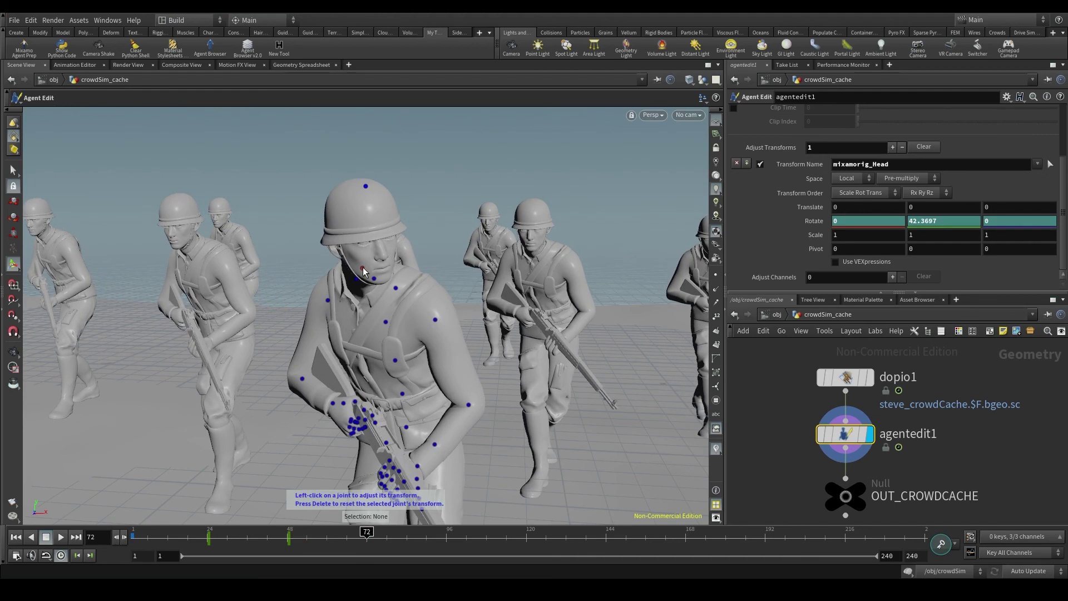
key("space")
left_click_drag(367, 301, 426, 319)
right_click_drag(427, 320, 402, 372)
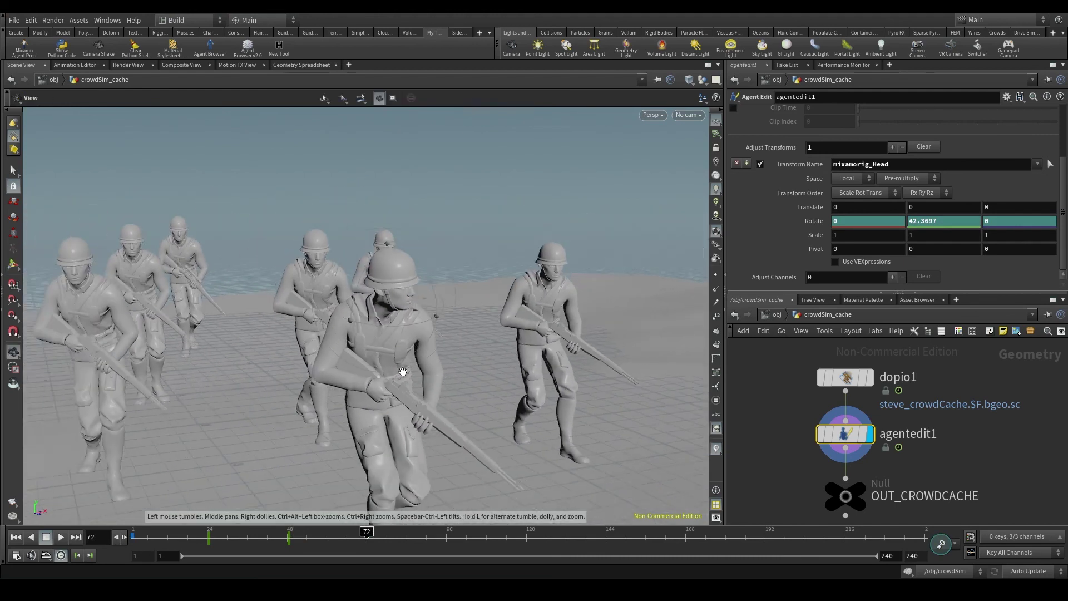
middle_click_drag(402, 372, 365, 316)
key("Return")
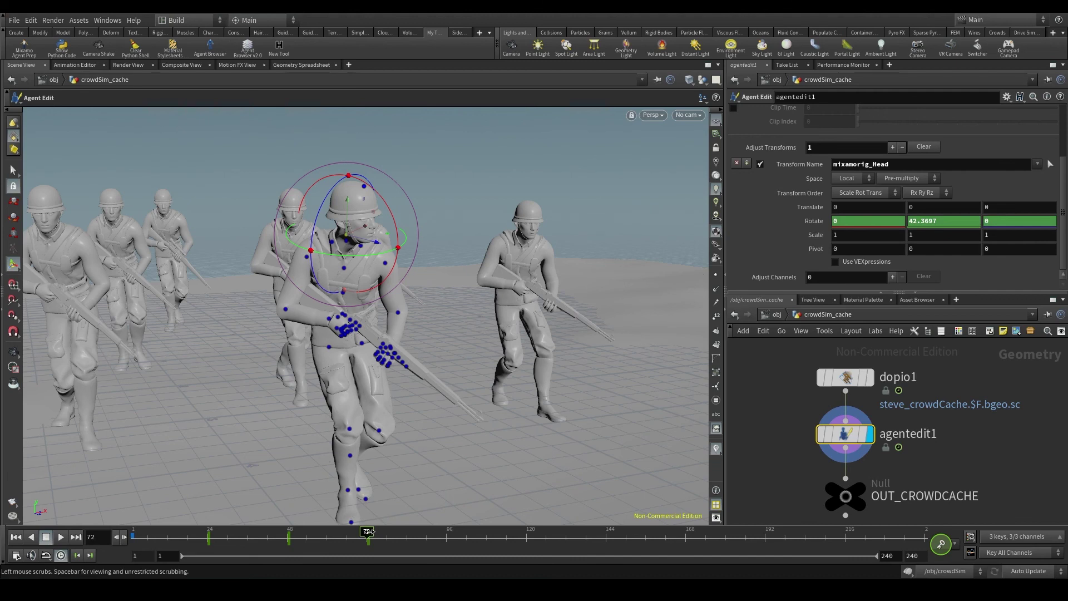
At frame 120, turn the soldier's head the opposite way to a Y rotation of about -61.41 and keyframe it.
left_click_drag(369, 533, 527, 535)
key("space")
right_click_drag(507, 251, 519, 345)
middle_click_drag(519, 345, 403, 300)
left_click_drag(402, 300, 415, 281)
left_click_drag(427, 238, 270, 239)
key("space")
left_click_drag(358, 251, 319, 240)
left_click(803, 224, "alt")
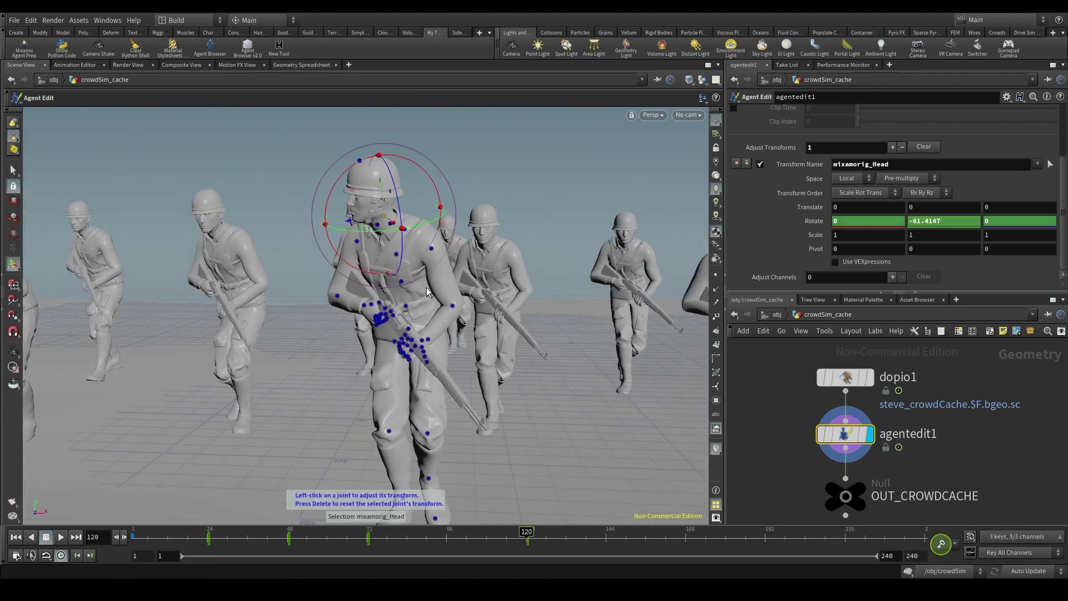
At frame 144, reset the head joint's Y rotation to 0 and keyframe the rotation.
left_click_drag(532, 532, 609, 537)
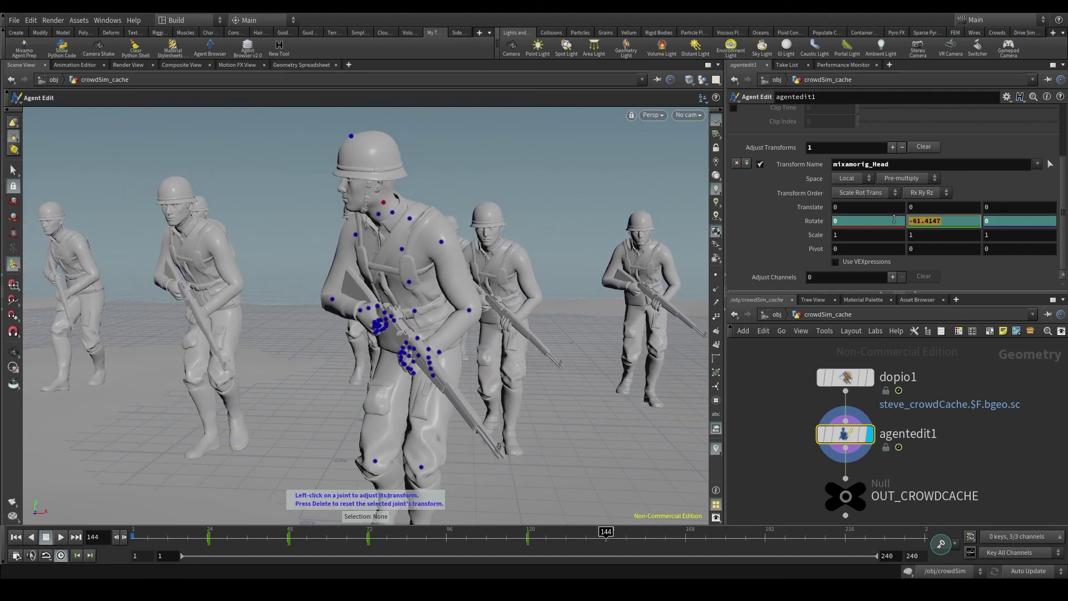
key("Return")
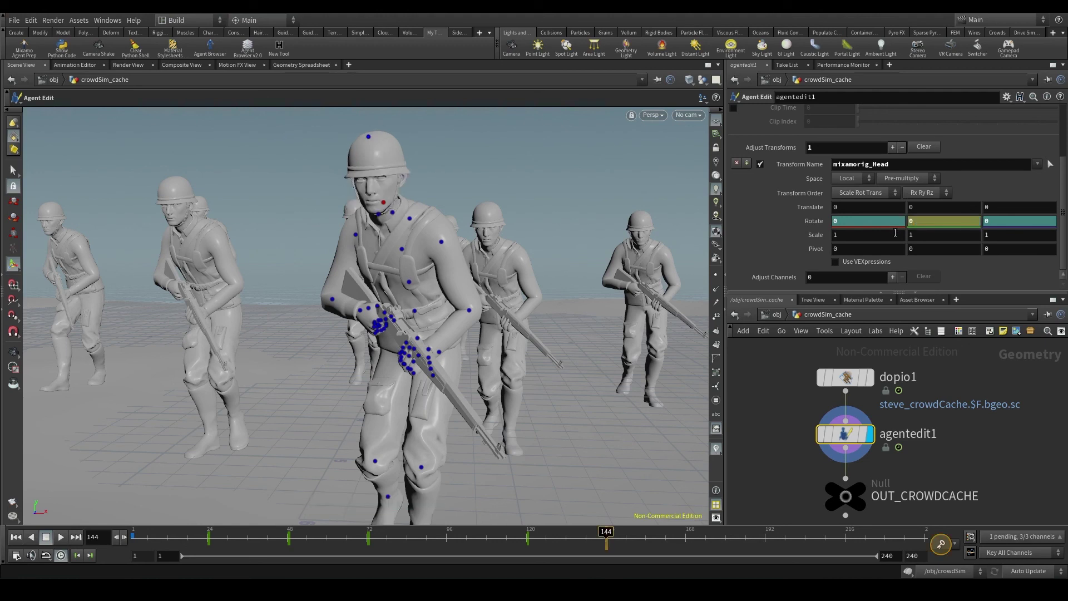
left_click(813, 223, "alt")
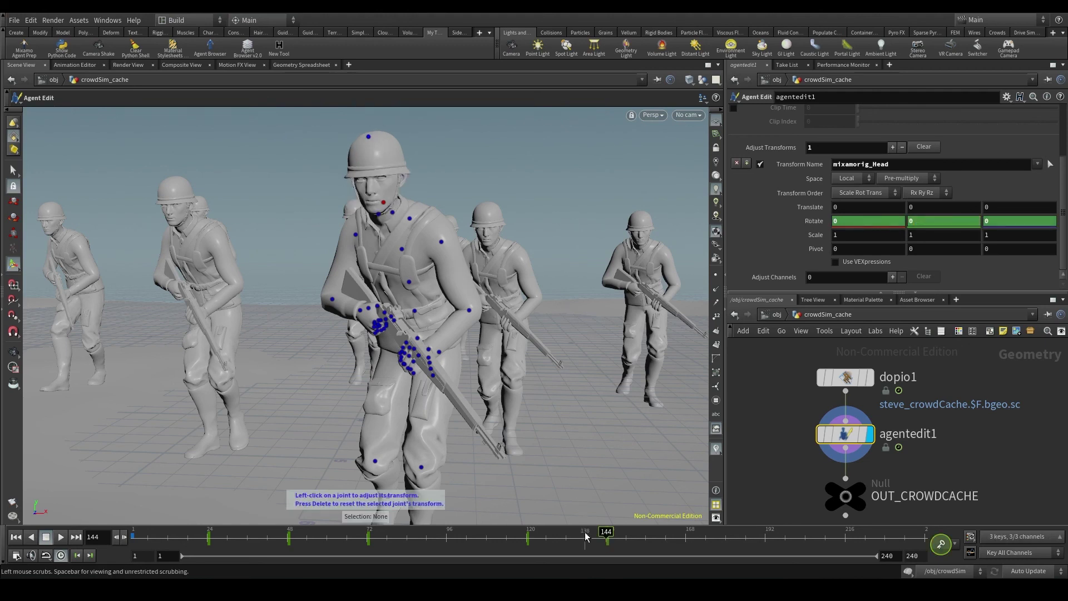
Return to frame 1 and play the animation to review the front soldier's head turns.
left_click_drag(589, 535, 39, 526)
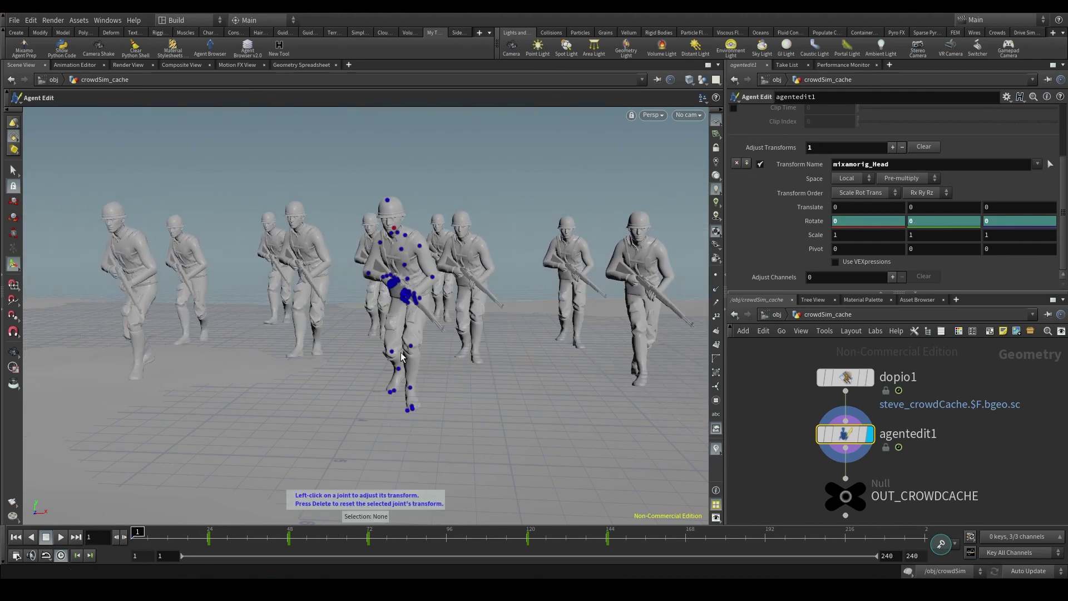
key("Escape")
left_click_drag(402, 357, 390, 315)
left_click(62, 537)
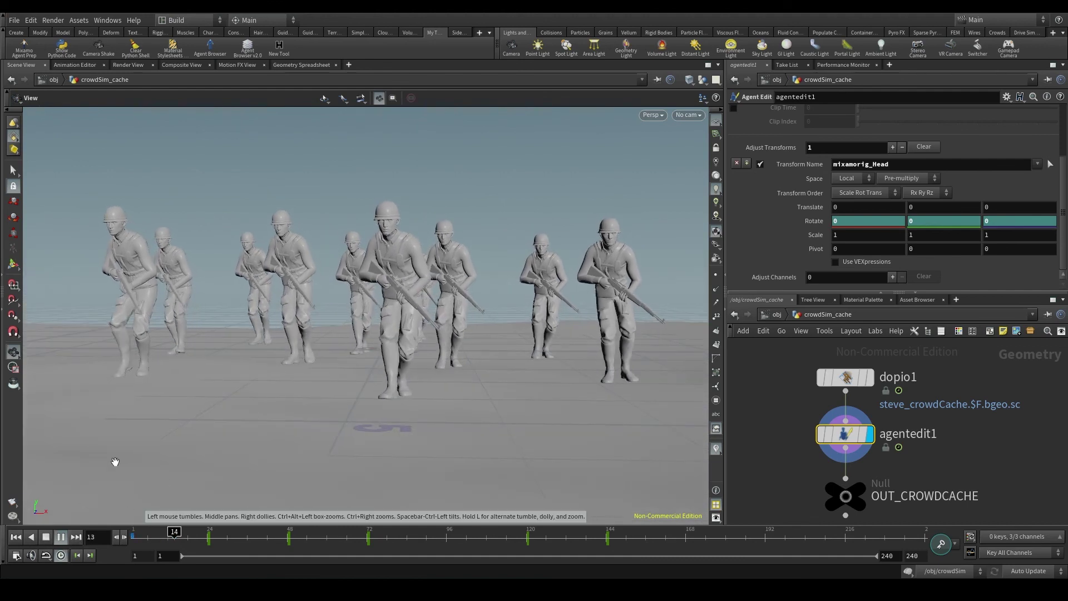